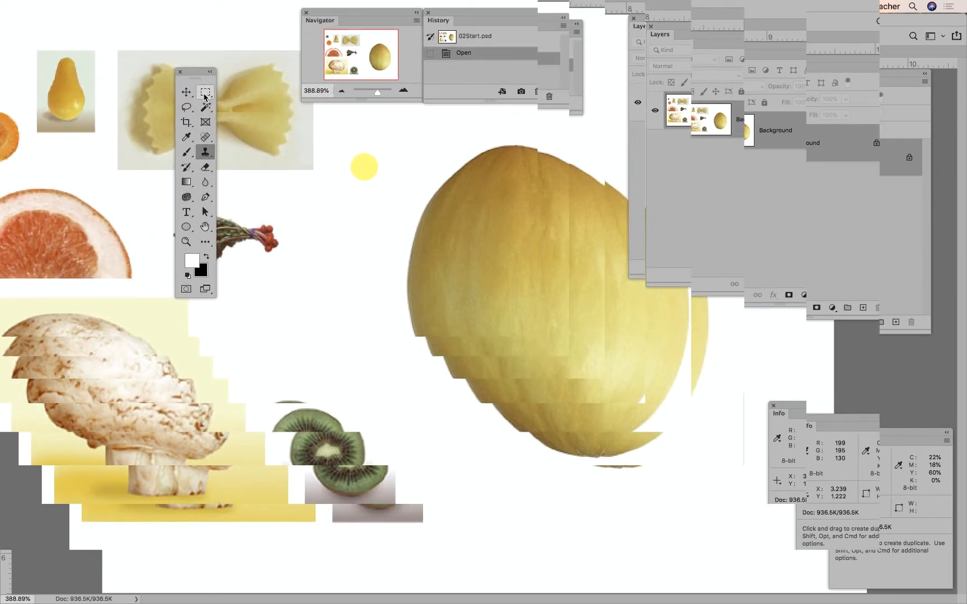
Examine the tool variants grouped with the marquee, lasso and Magic Wand tools, and the Hand and Zoom tools
left_click(205, 96)
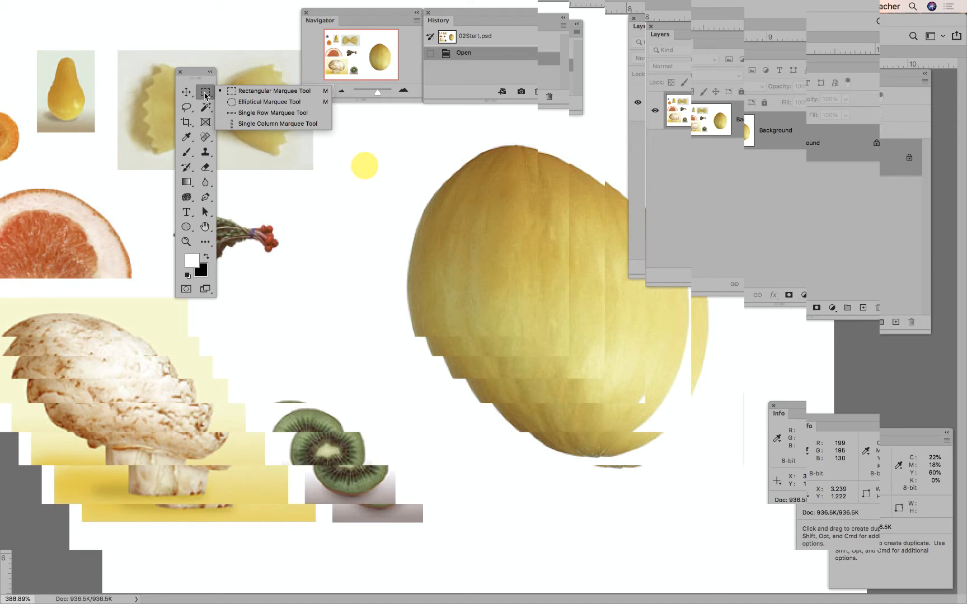
left_click(188, 109)
left_click(188, 111)
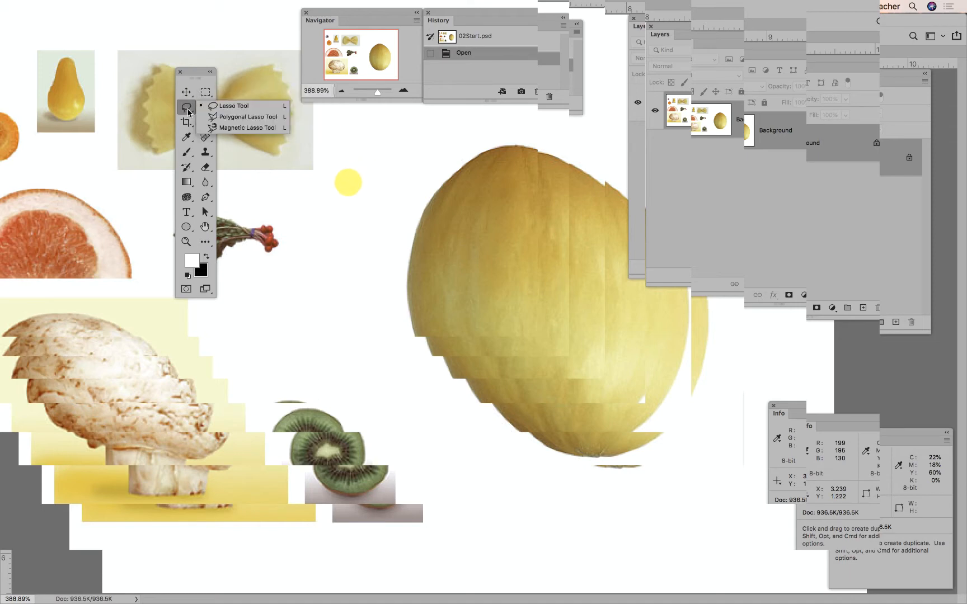
left_click(205, 108)
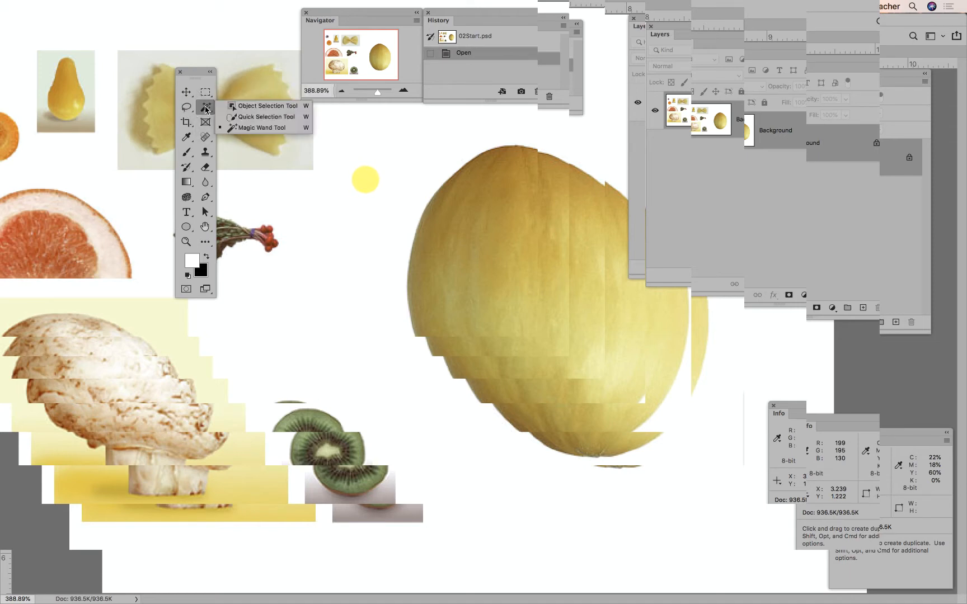
left_click(205, 110)
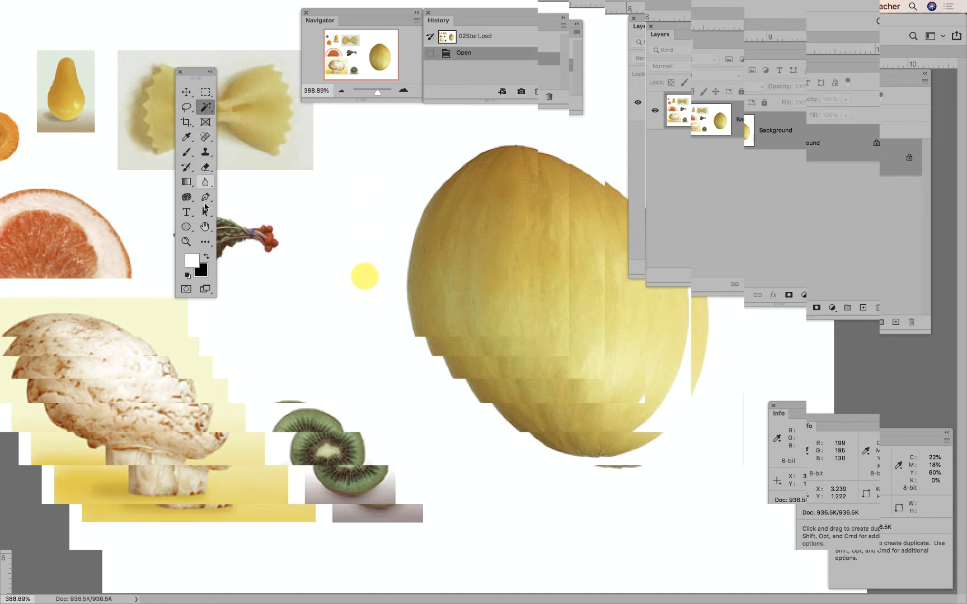
left_click(205, 228)
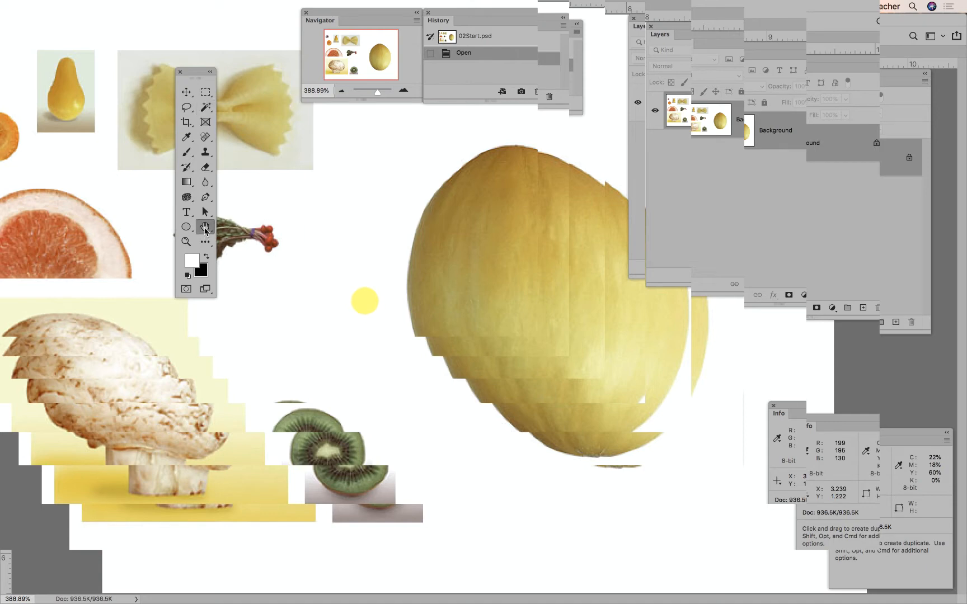
left_click(205, 231)
left_click(186, 242)
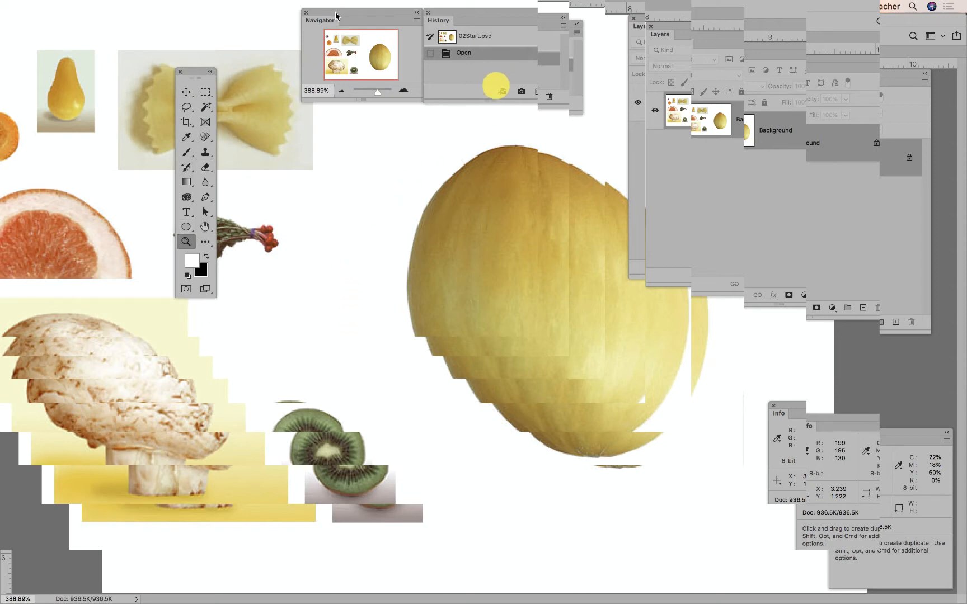
Move the Navigator panel away from the History panel and reposition the toolbox over the carrot and grapefruit
left_click_drag(332, 18, 274, 77)
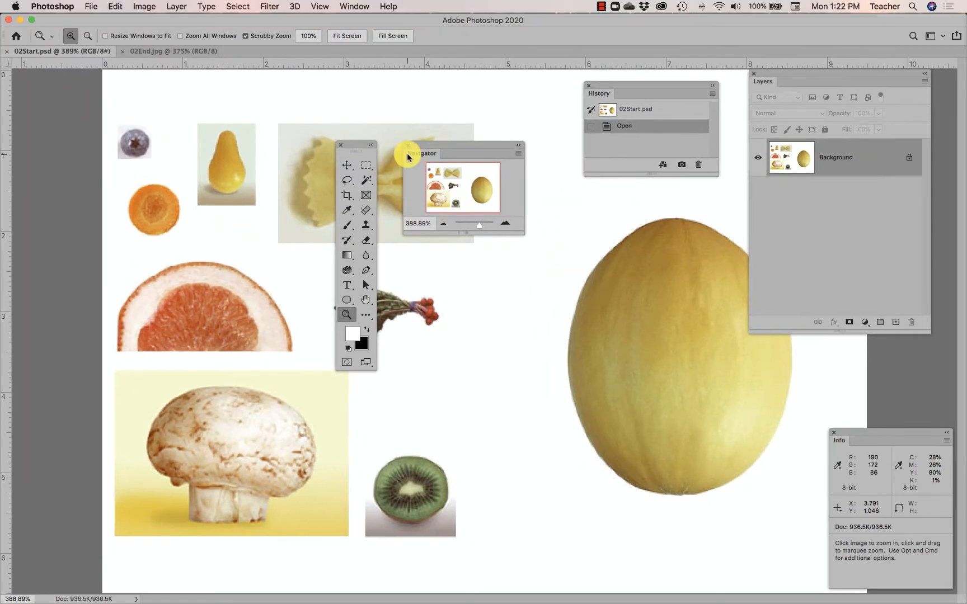
left_click_drag(352, 147, 171, 96)
left_click(182, 116)
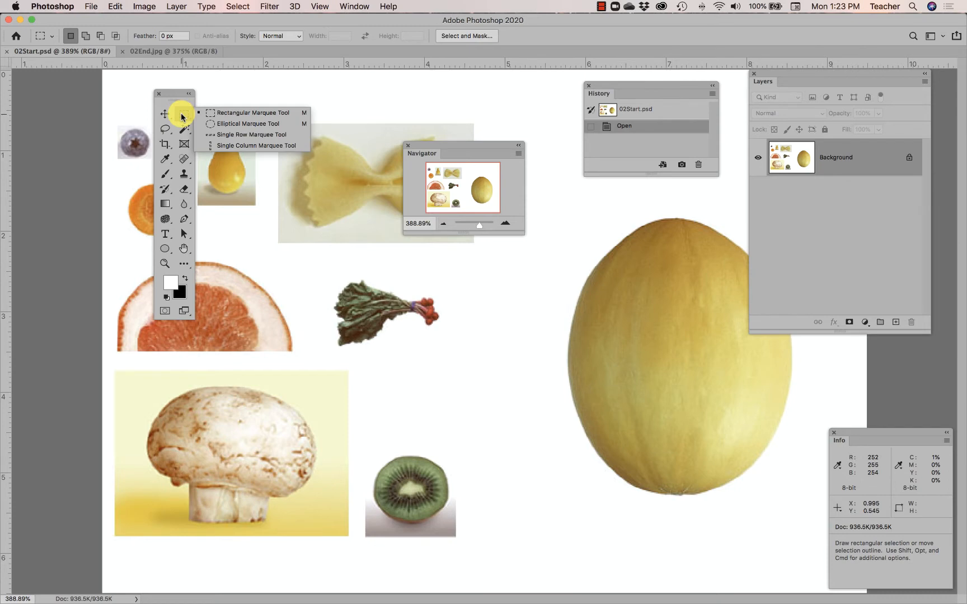
Zoom in on the radish bunch to 800% with the Zoom tool
left_click(165, 265)
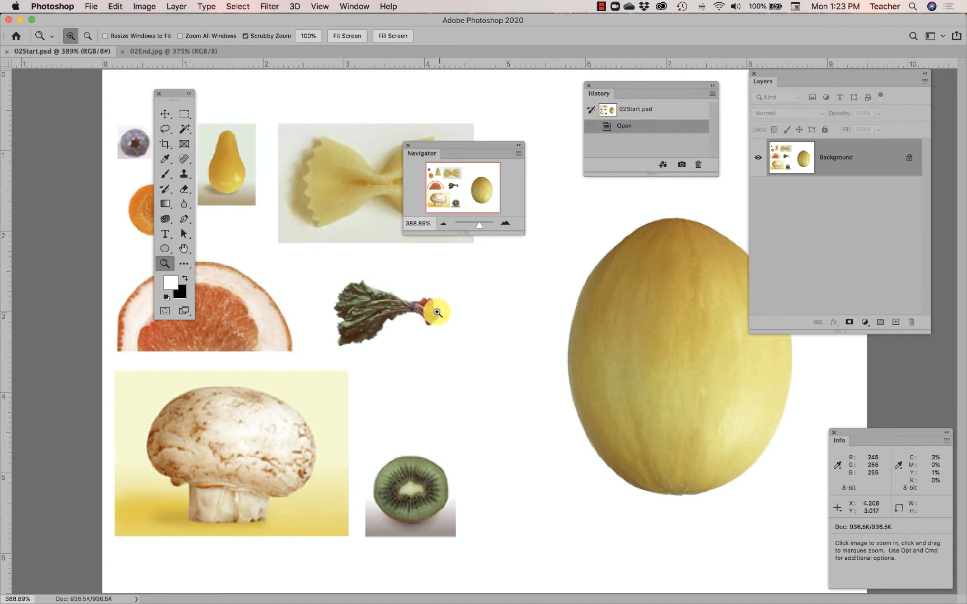
left_click(368, 303)
left_click(368, 303)
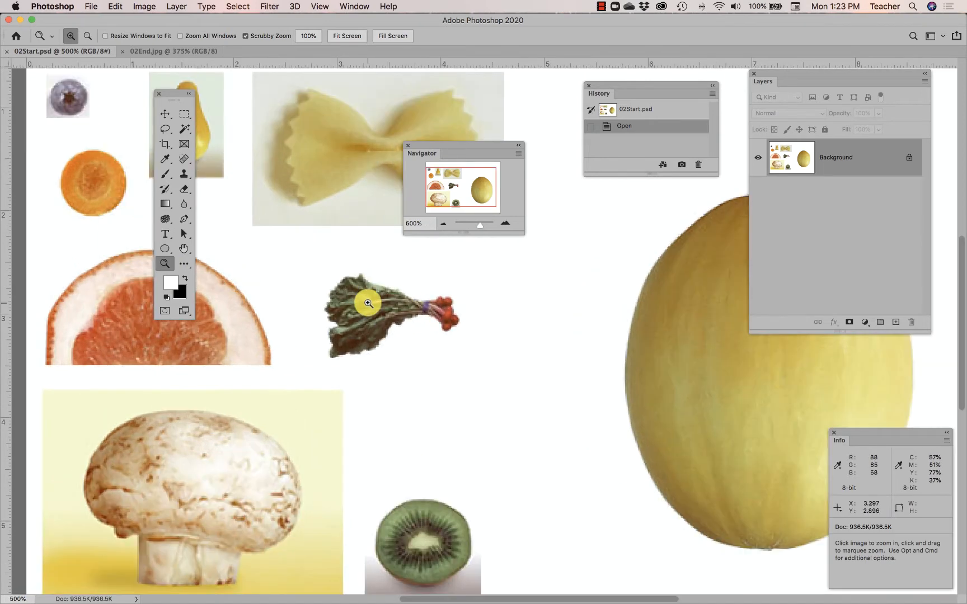
left_click(368, 303)
left_click(367, 303)
left_click(368, 304)
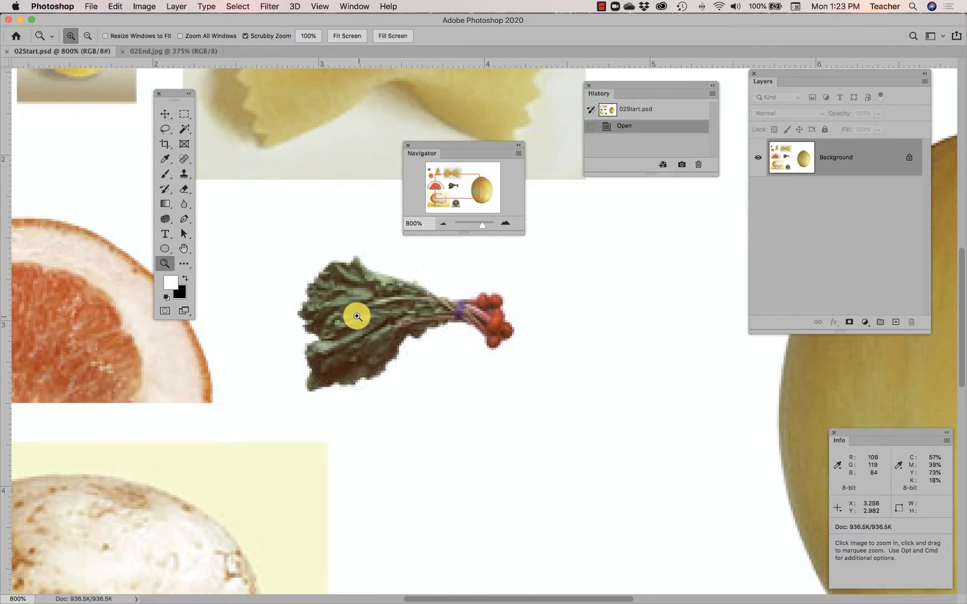
Turn off Scrubby Zoom and magnify the radish leaves to 6400%
left_click(245, 36)
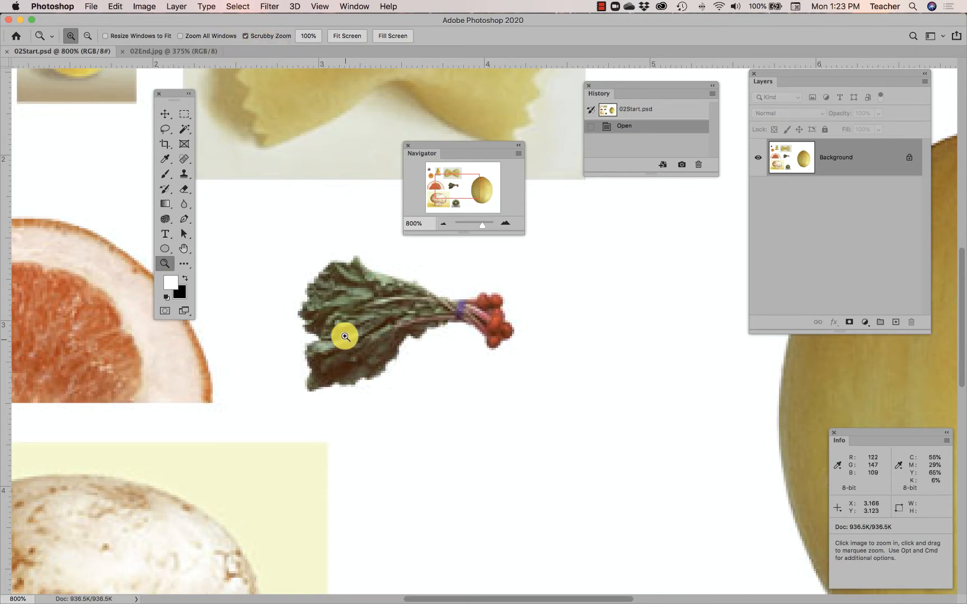
left_click(368, 316)
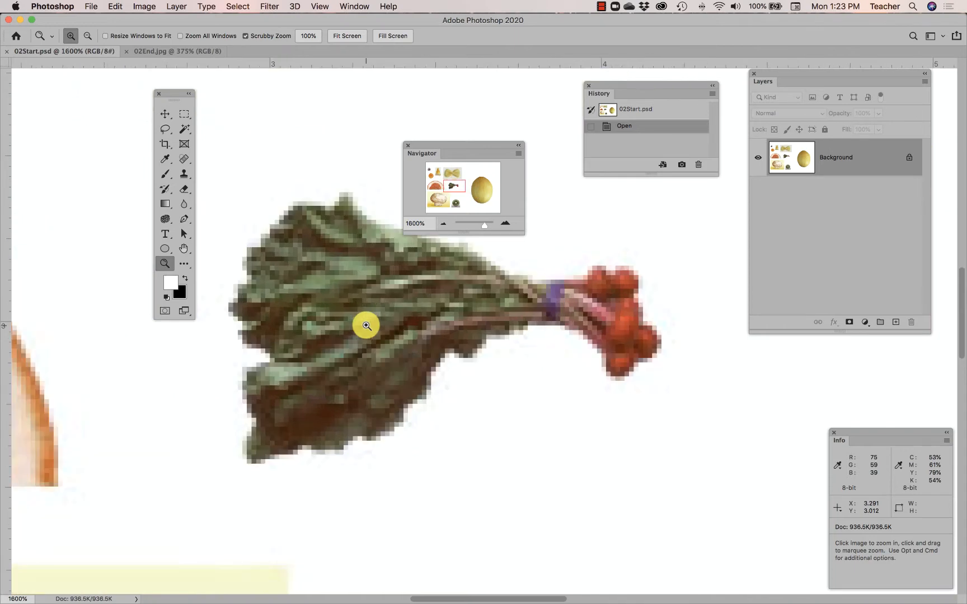
left_click(367, 326)
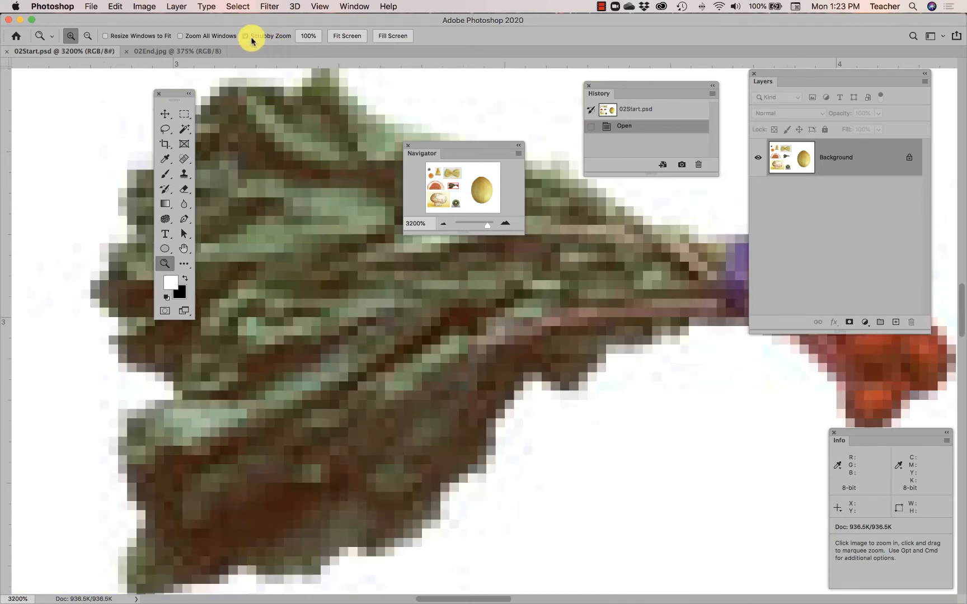
left_click(363, 251)
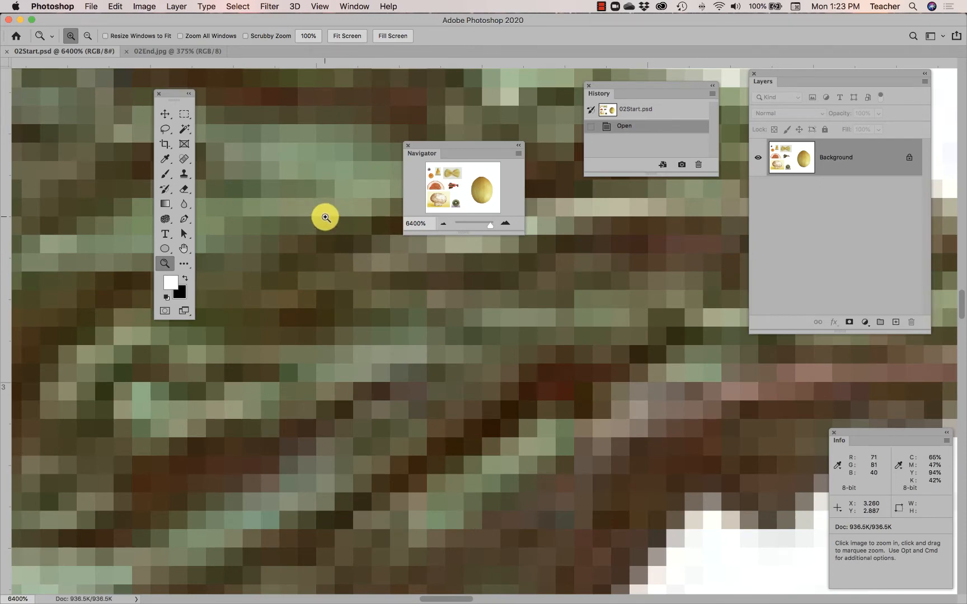
Switch the Zoom tool to zooming out and reduce the view of the radish bunch to 500%
left_click(88, 35)
left_click(302, 196)
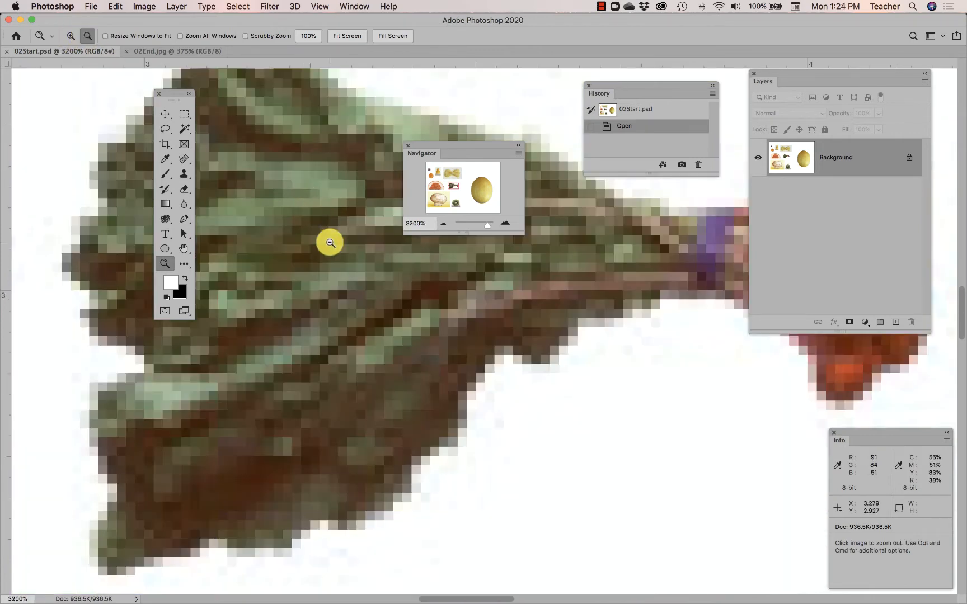
left_click(331, 243)
left_click(331, 243)
left_click(330, 243)
left_click(330, 242)
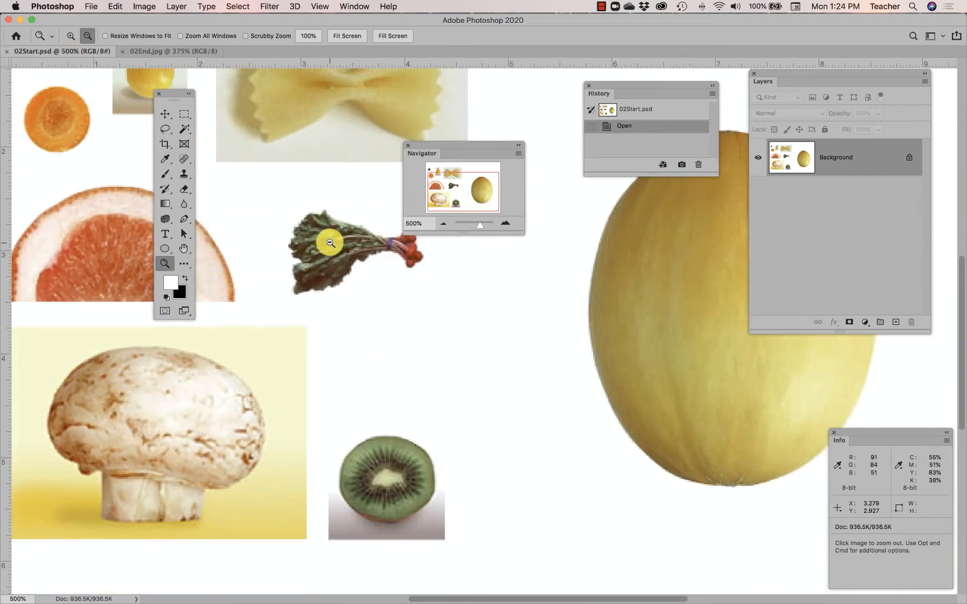
Switch the Zoom tool back to zooming in and magnify the radish leaves to 12800%
left_click(71, 36)
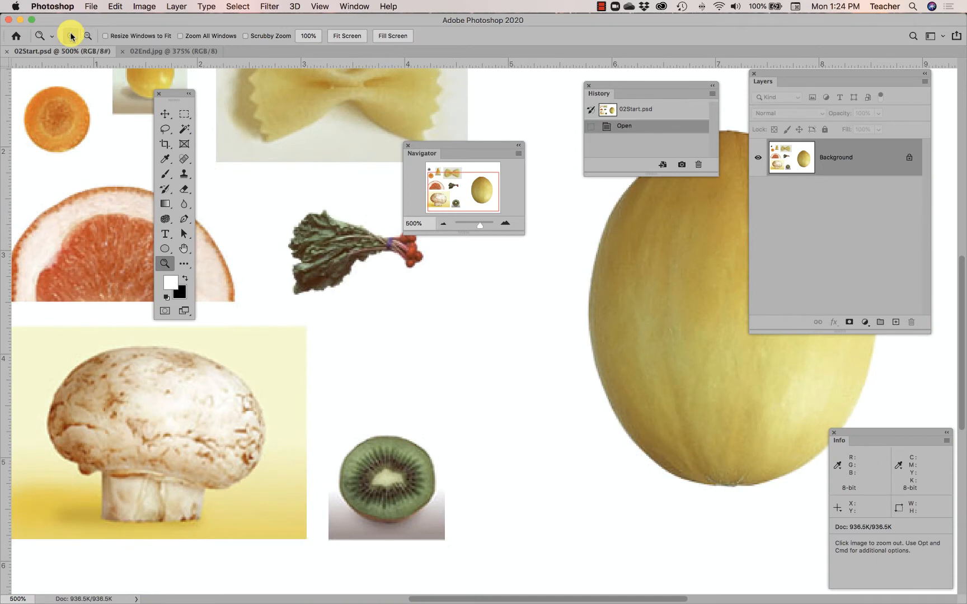
left_click(335, 246)
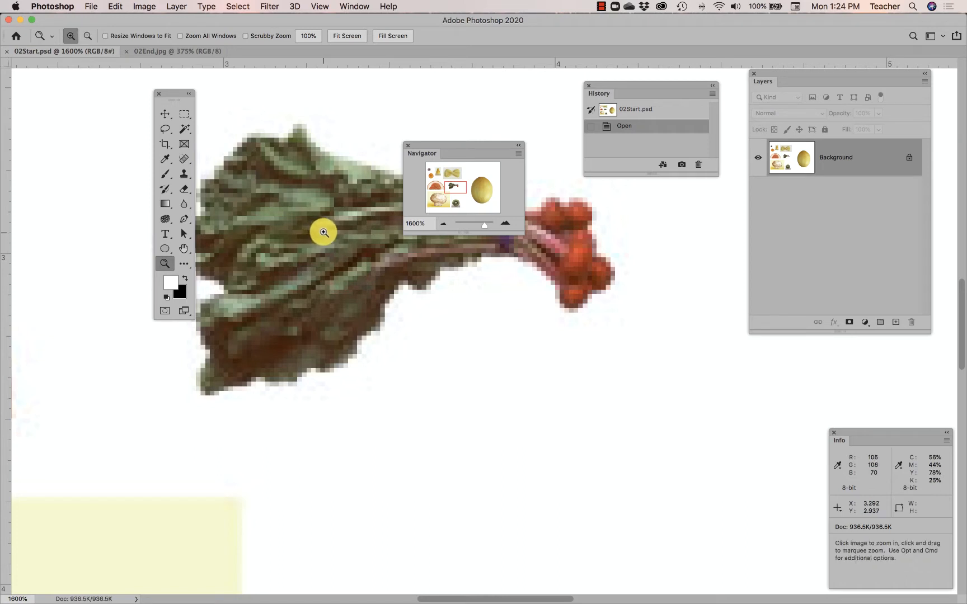
key("alt")
left_click(341, 239)
left_click(341, 239)
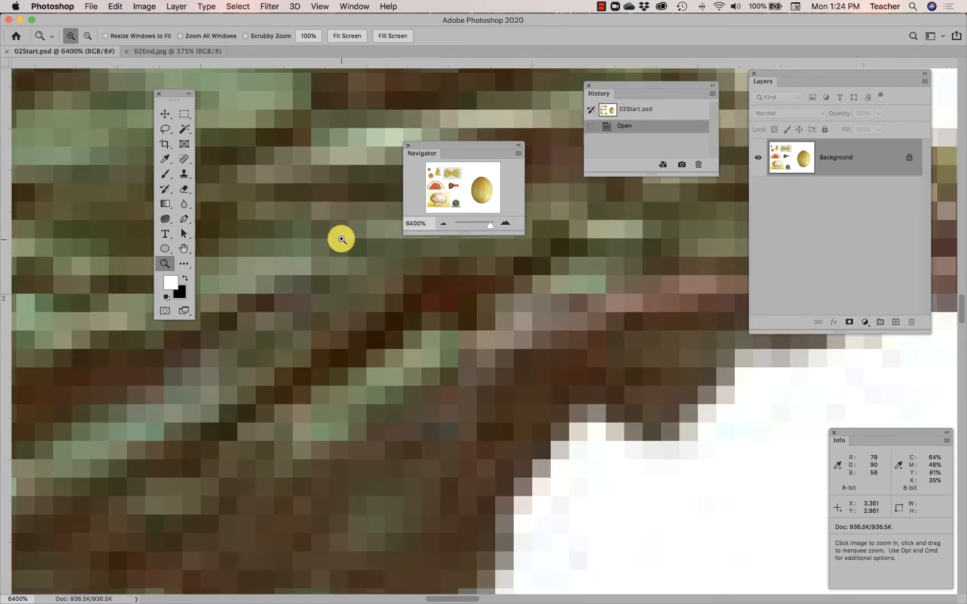
left_click(341, 240)
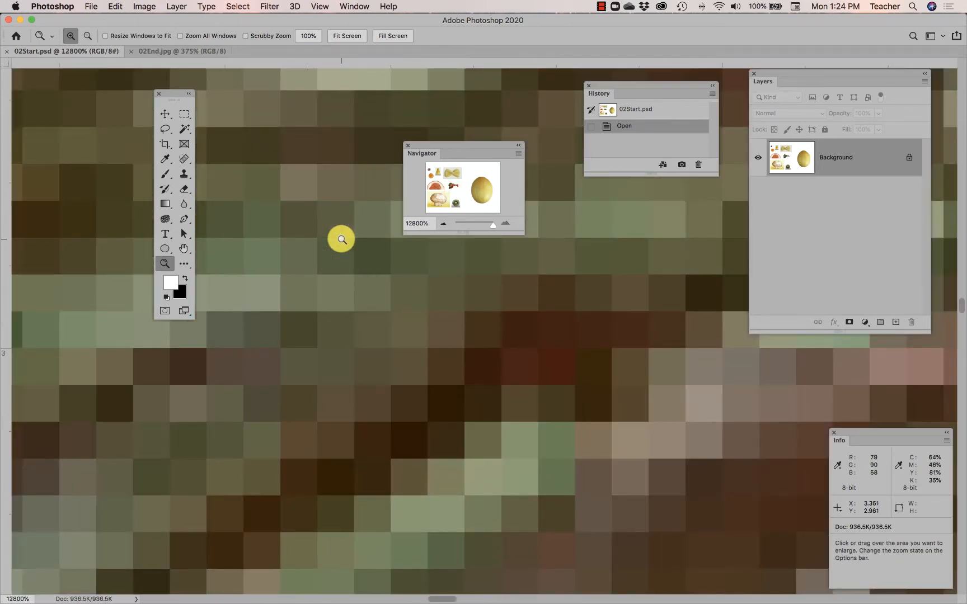
Temporarily reverse the Zoom tool's direction and zoom out from the radish leaves to 1600%
key("alt")
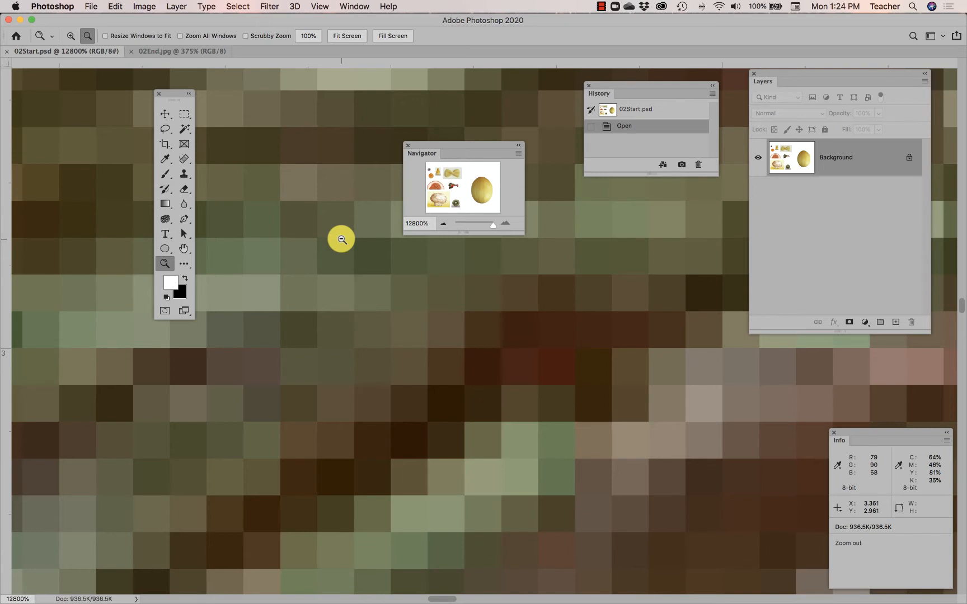
left_click(341, 240, "alt")
left_click(341, 240, "alt")
left_click(342, 239, "alt")
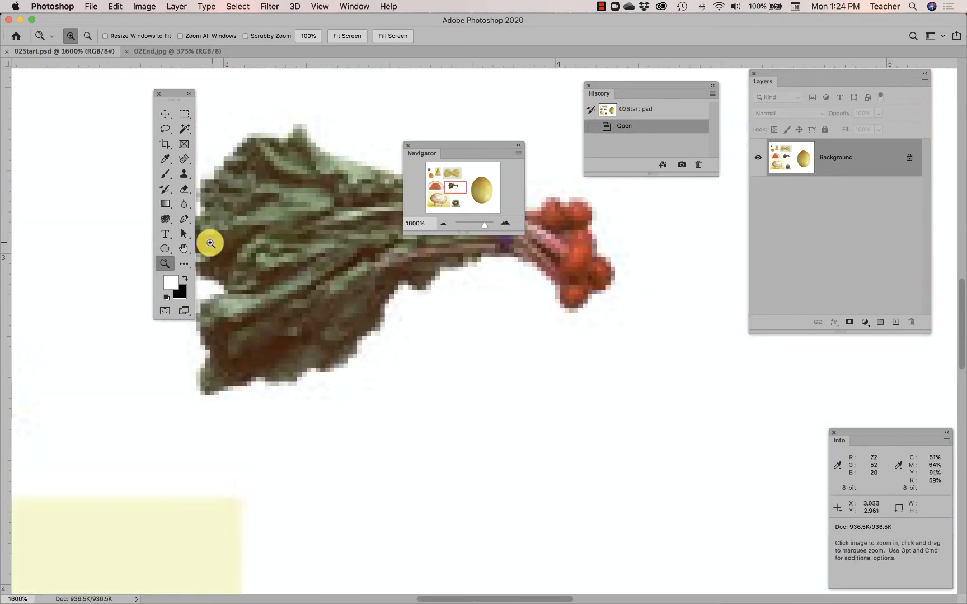
Pan the magnified image from the radish bunch past the grapefruit to the carrot slice with the Hand tool
left_click(181, 249)
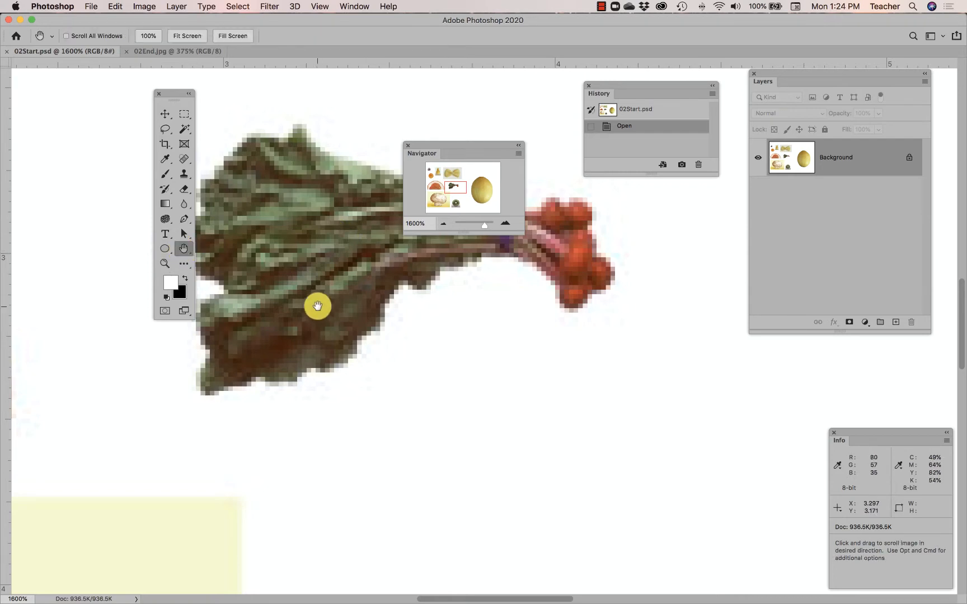
left_click_drag(317, 306, 622, 334)
left_click_drag(302, 417, 554, 327)
left_click_drag(266, 253, 486, 386)
left_click_drag(544, 302, 382, 455)
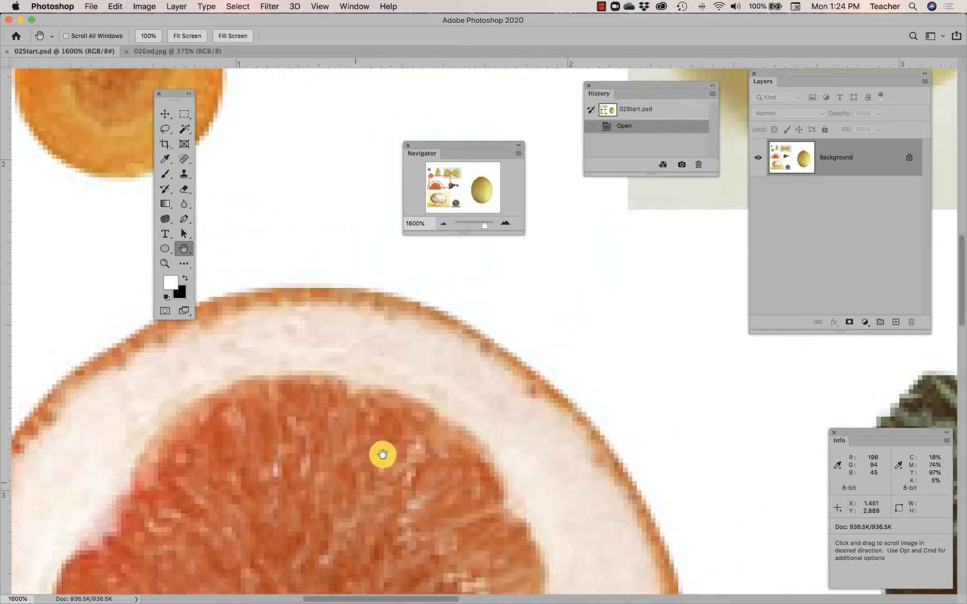
left_click_drag(290, 207, 514, 382)
left_click_drag(431, 322, 450, 367)
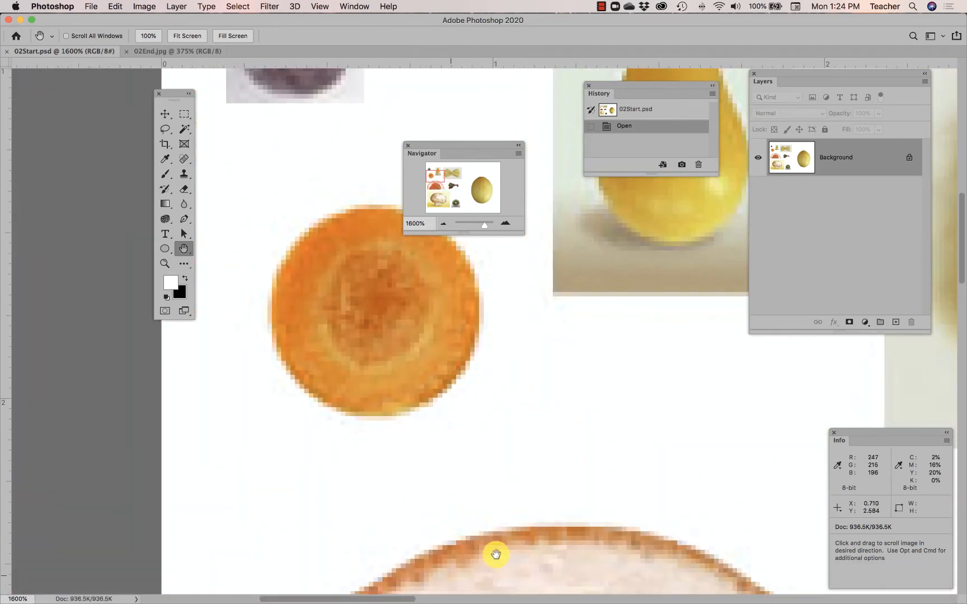
Scroll the magnified image vertically and horizontally, from the carrot slice past the blueberry and grapefruit back to the radish bunch
scroll(960, 213, "up", 2)
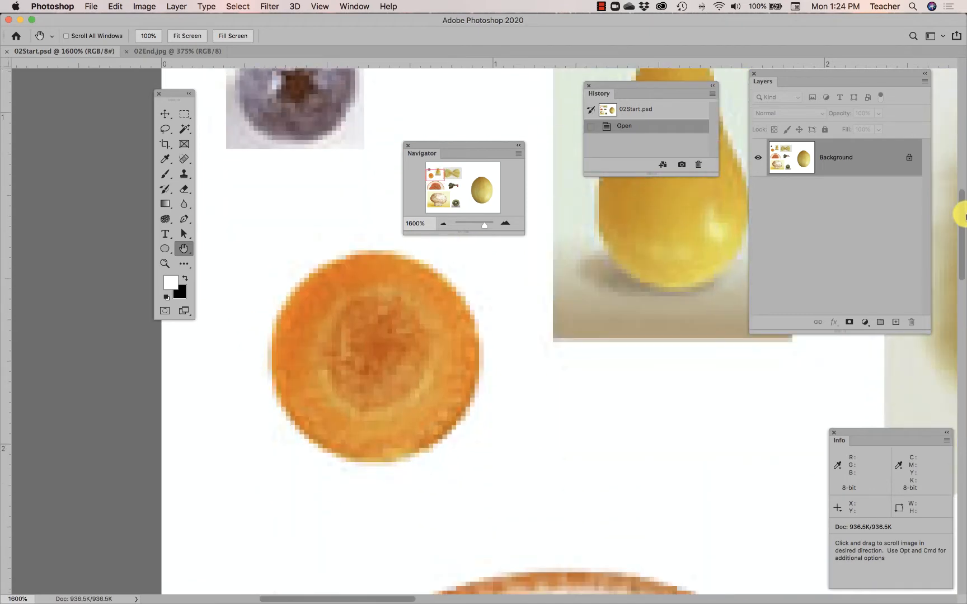
scroll(961, 215, "down", 4)
scroll(945, 213, "up", 5)
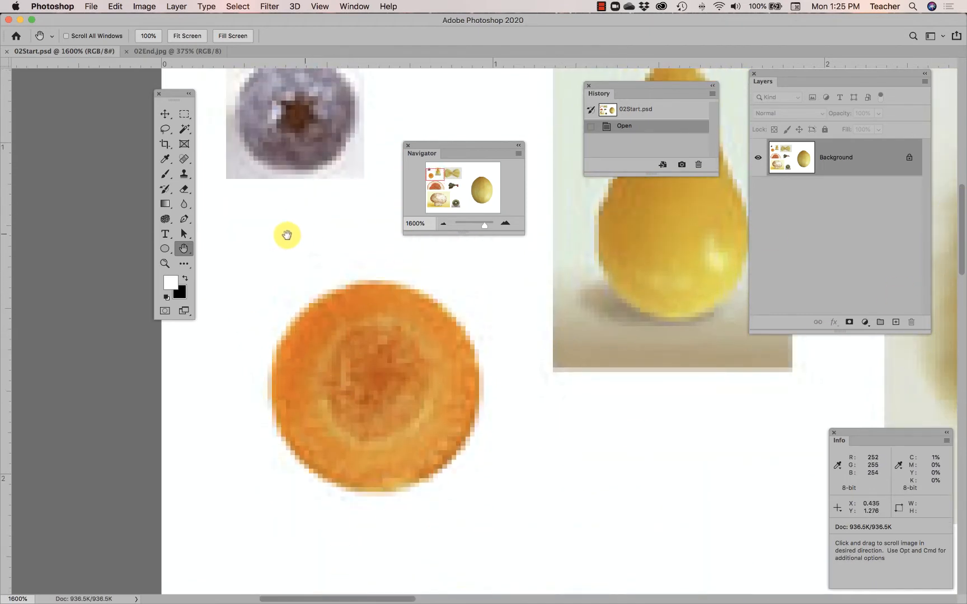
scroll(223, 240, "up", 15)
scroll(331, 143, "right", 6)
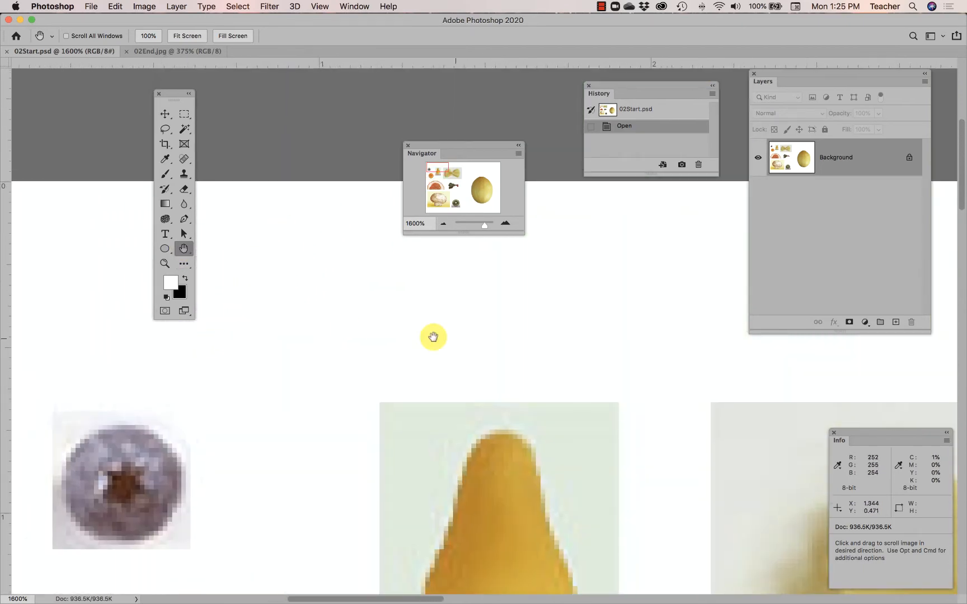
scroll(434, 337, "down", 20)
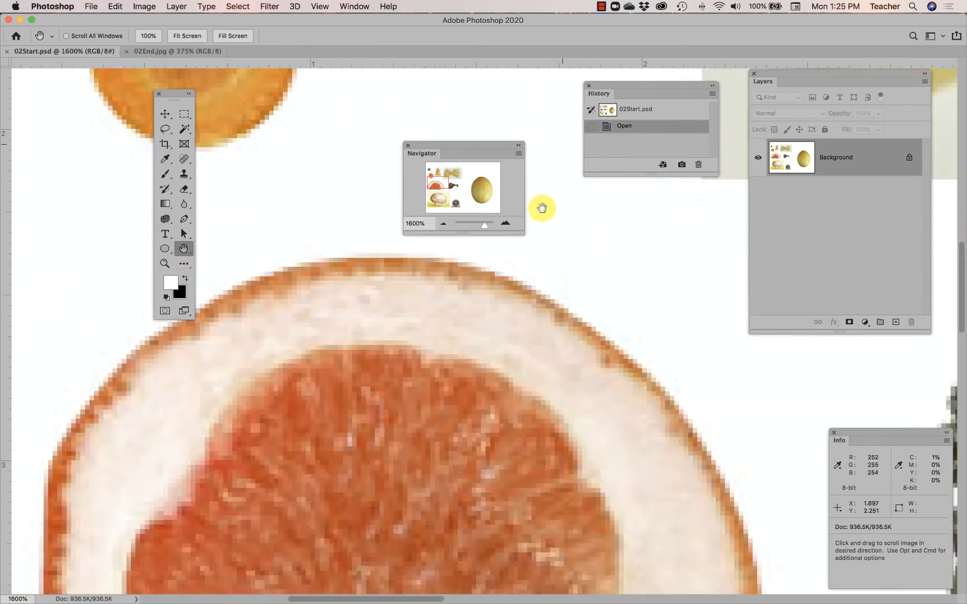
scroll(445, 358, "down", 6)
scroll(637, 341, "right", 20)
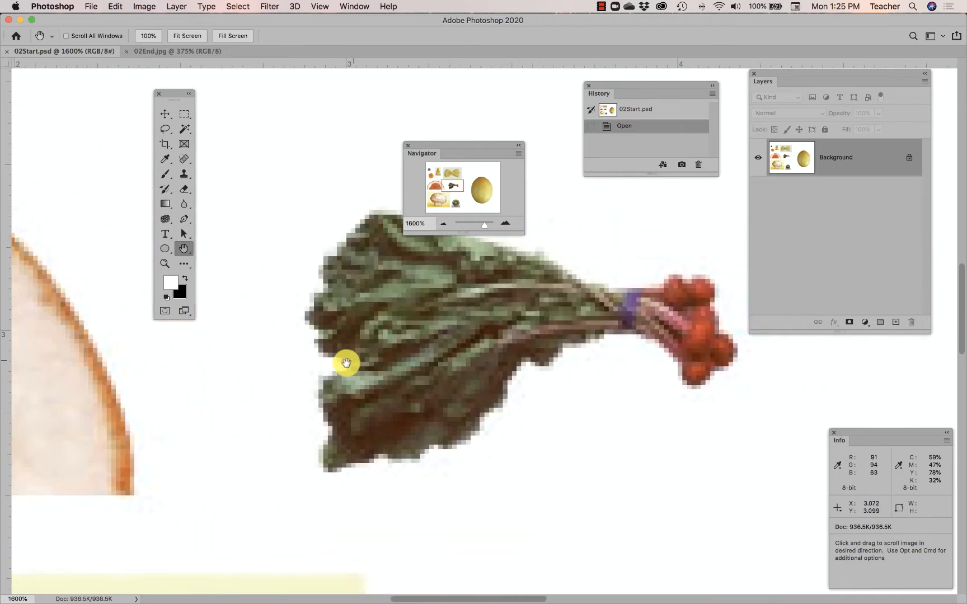
scroll(345, 363, "right", 4)
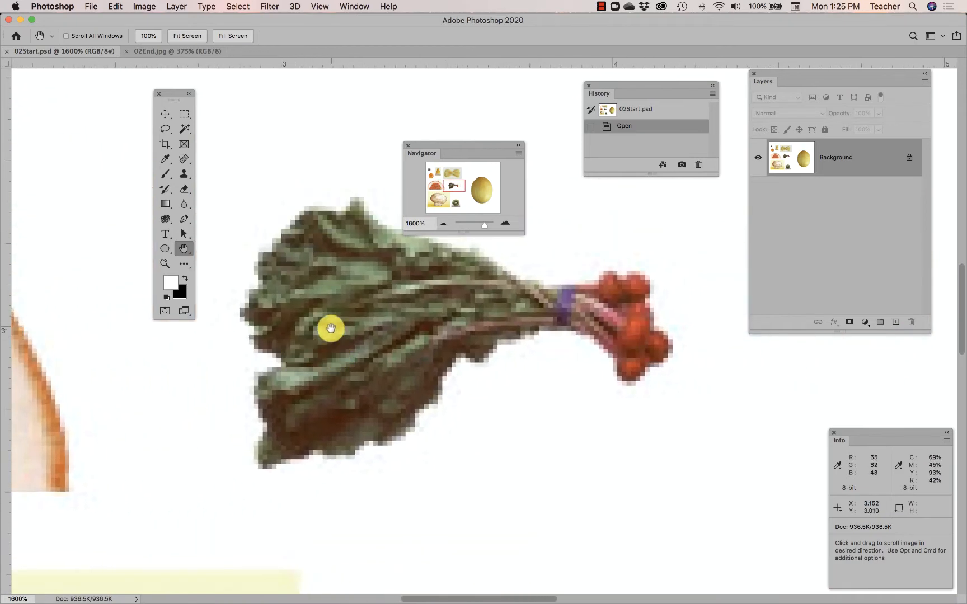
Activate the Move tool and use the temporary Hand tool to pan from the radish bunch to the grapefruit
left_click(166, 118)
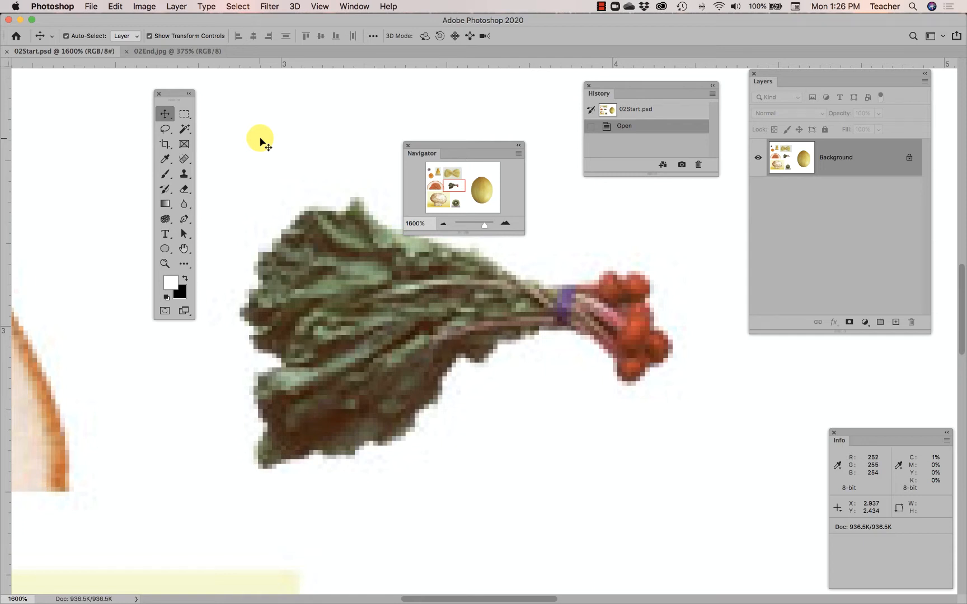
key("space")
key("space")
key("space")
key("space")
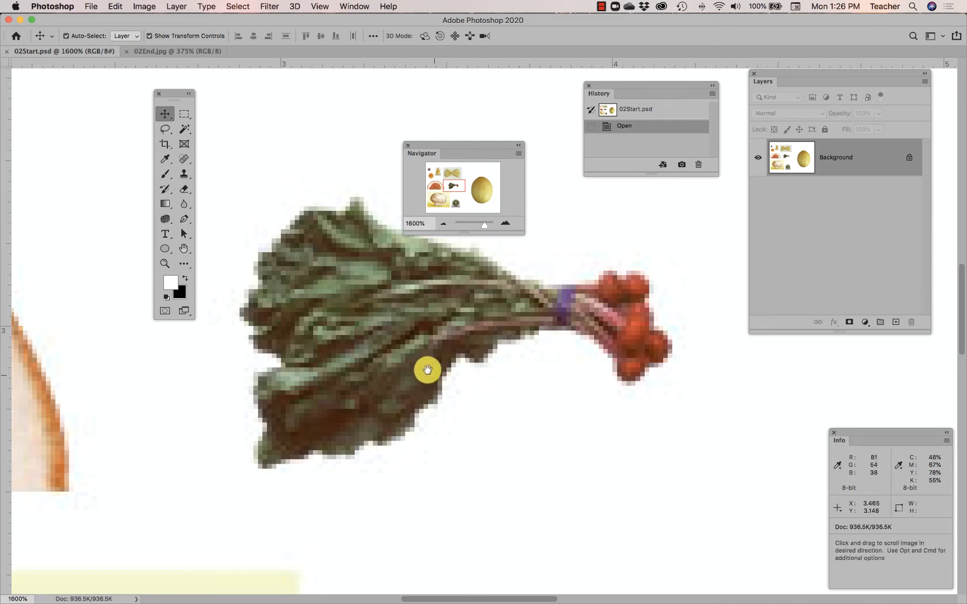
left_click_drag(259, 479, 341, 339)
left_click_drag(194, 349, 500, 360)
left_click_drag(311, 307, 483, 401)
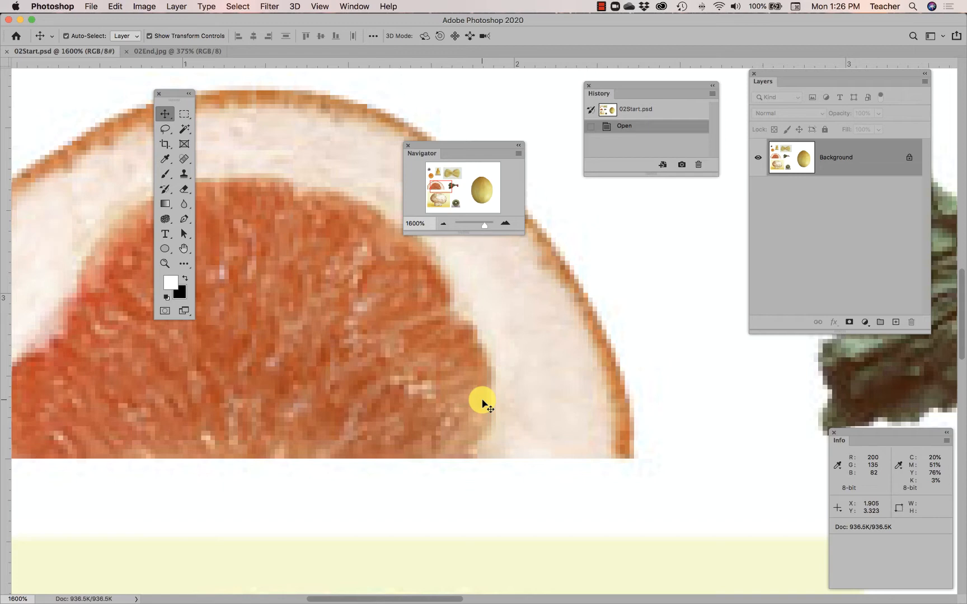
Use the temporary Hand tool to pan the magnified image from the grapefruit to the carrot slice
key("space")
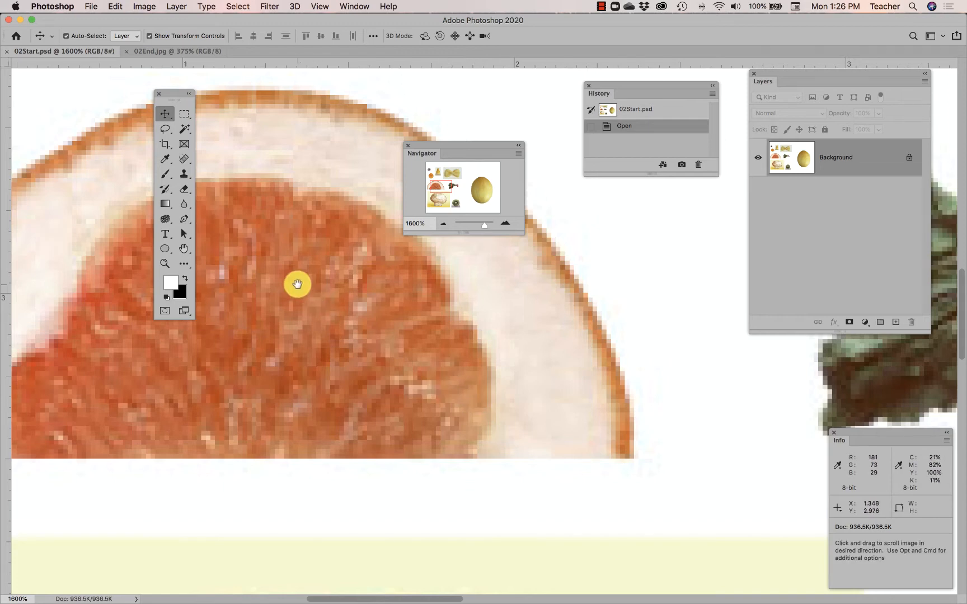
left_click_drag(297, 283, 422, 414)
left_click_drag(316, 231, 303, 323)
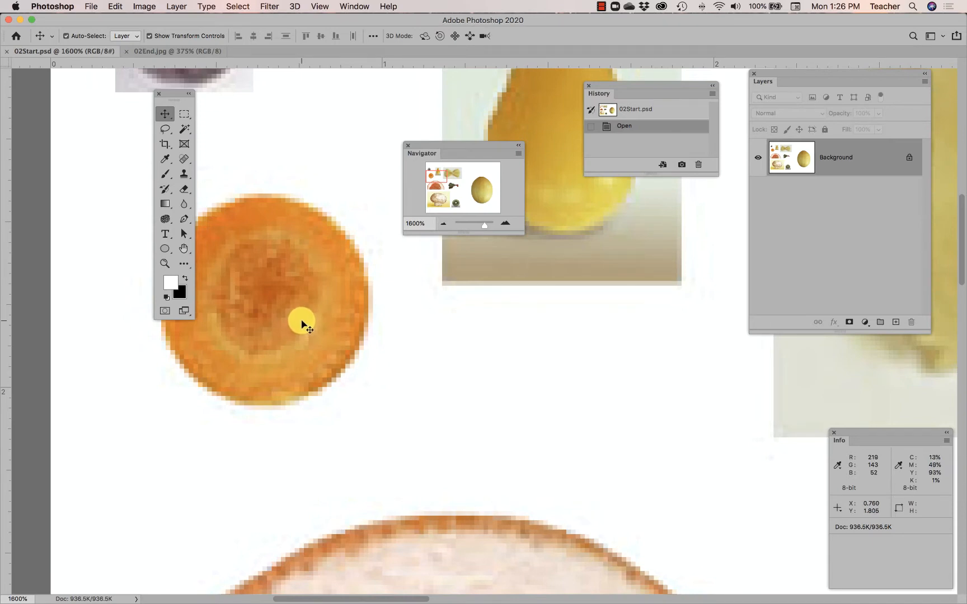
Use the temporary Zoom tool to zoom in above the carrot slice to 6400%, and zoom out to 700%
key("super+space")
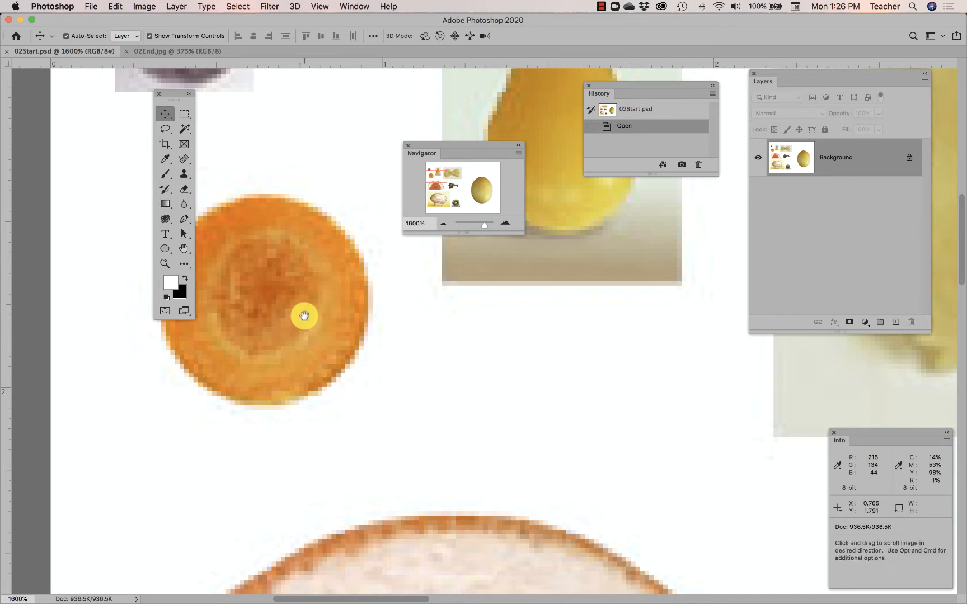
left_click(322, 168)
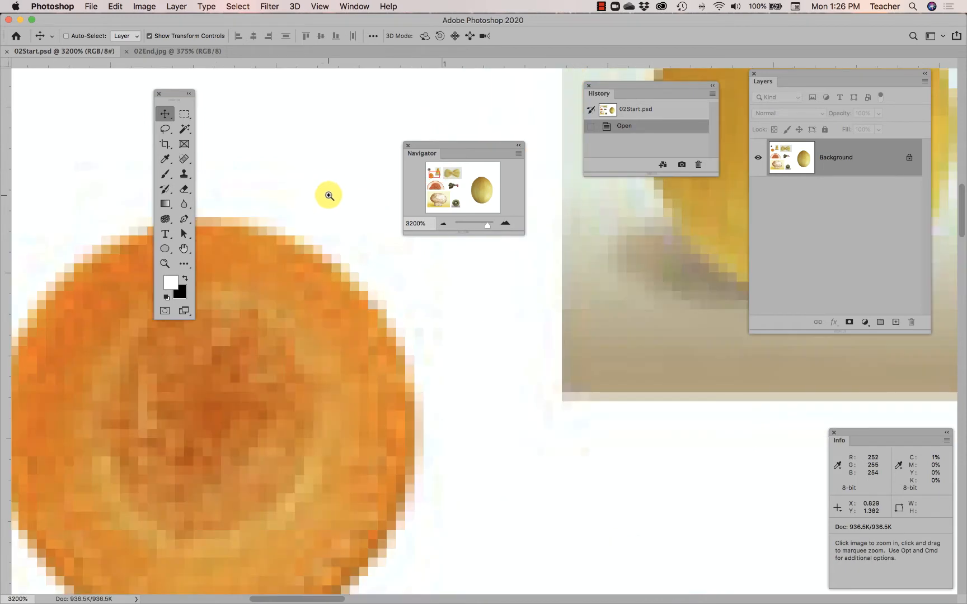
left_click(329, 196)
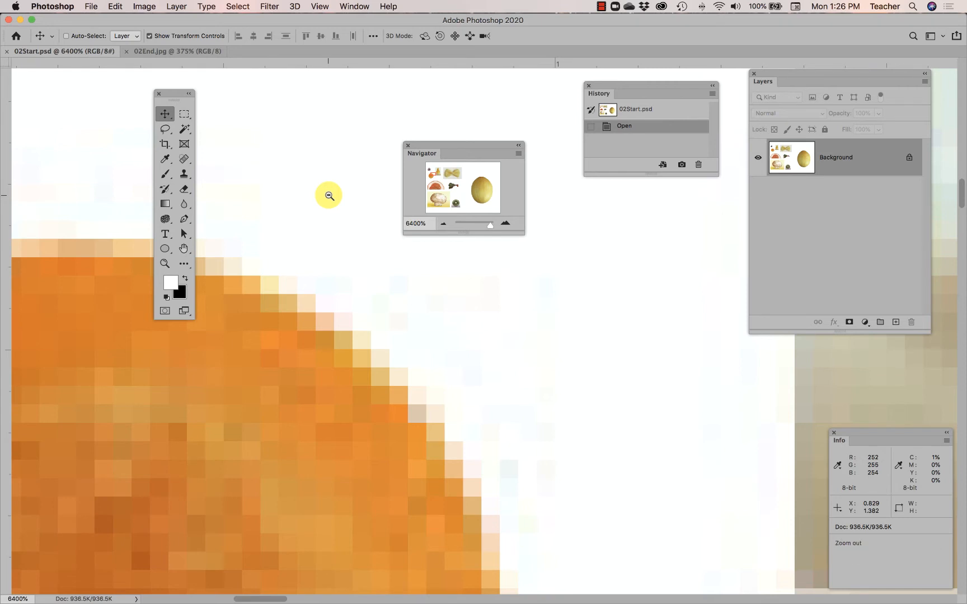
key("alt")
left_click(329, 196, "alt")
left_click(329, 196, "alt")
left_click(329, 196, "alt")
left_click(329, 197, "alt")
left_click(328, 196, "alt")
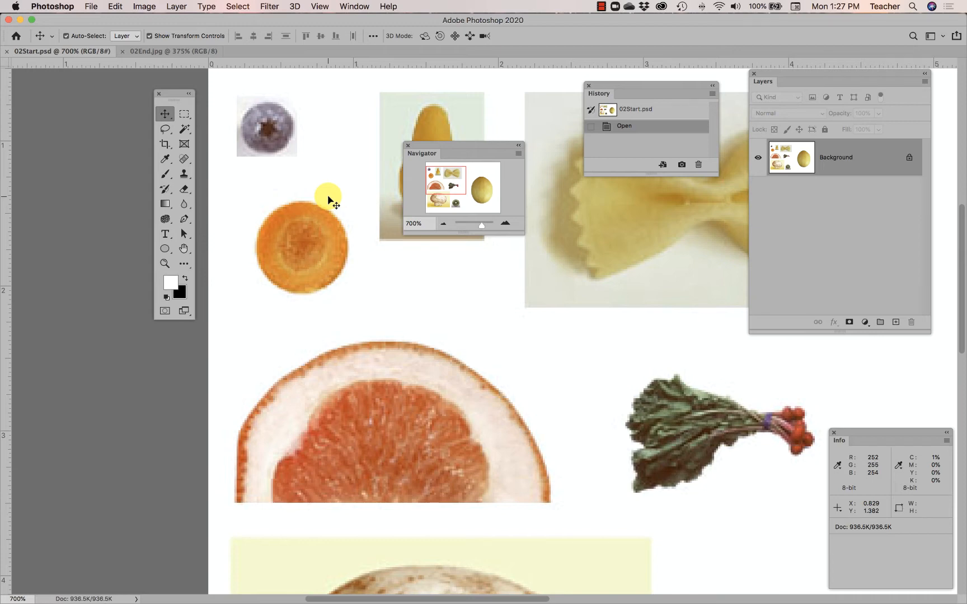
Zoom in on the carrot slice and back out to 700% with the temporary Zoom tool
key("super+space")
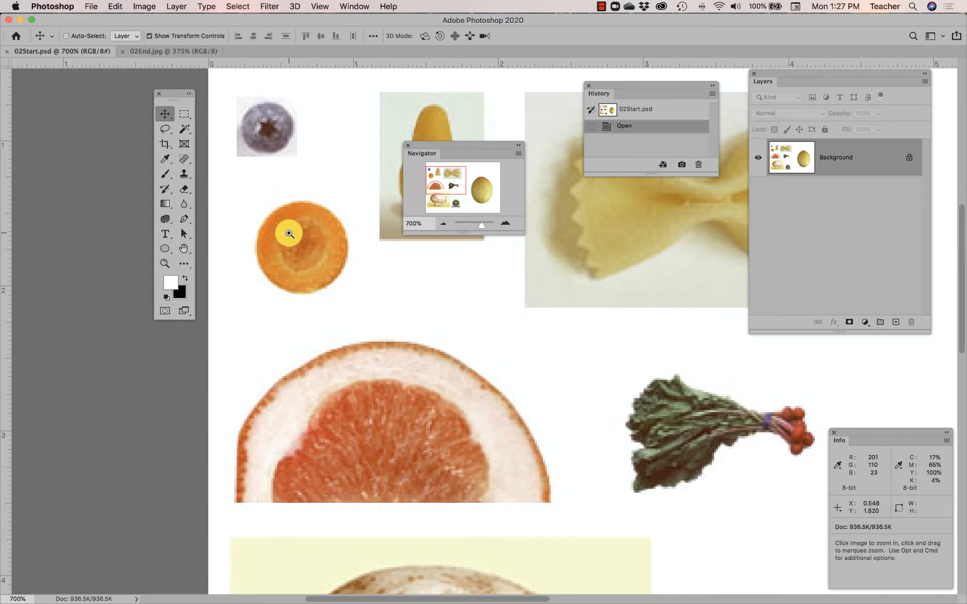
left_click(297, 238, "super")
left_click(304, 244, "super")
left_click(304, 244, "alt+super")
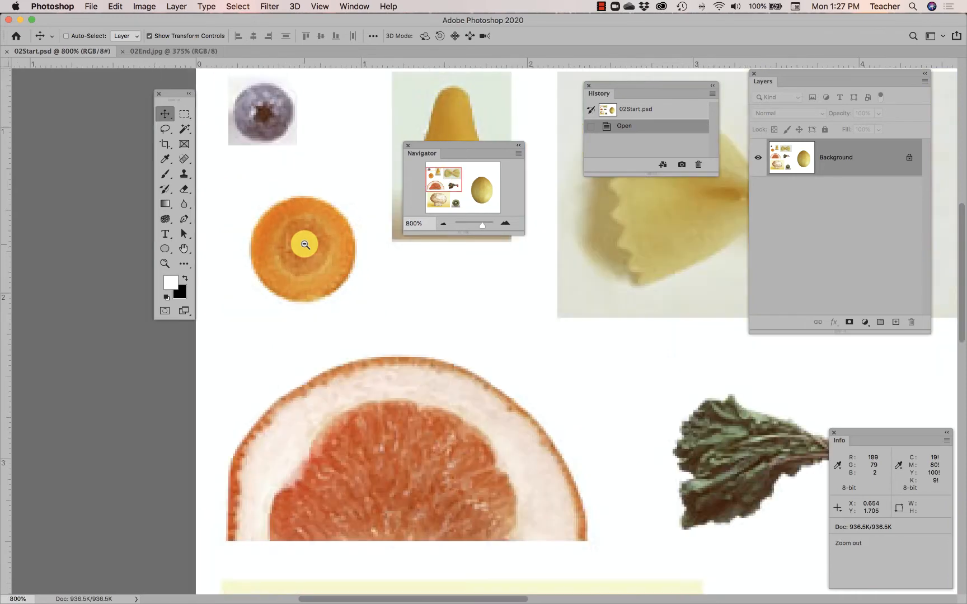
left_click(305, 245, "alt+super")
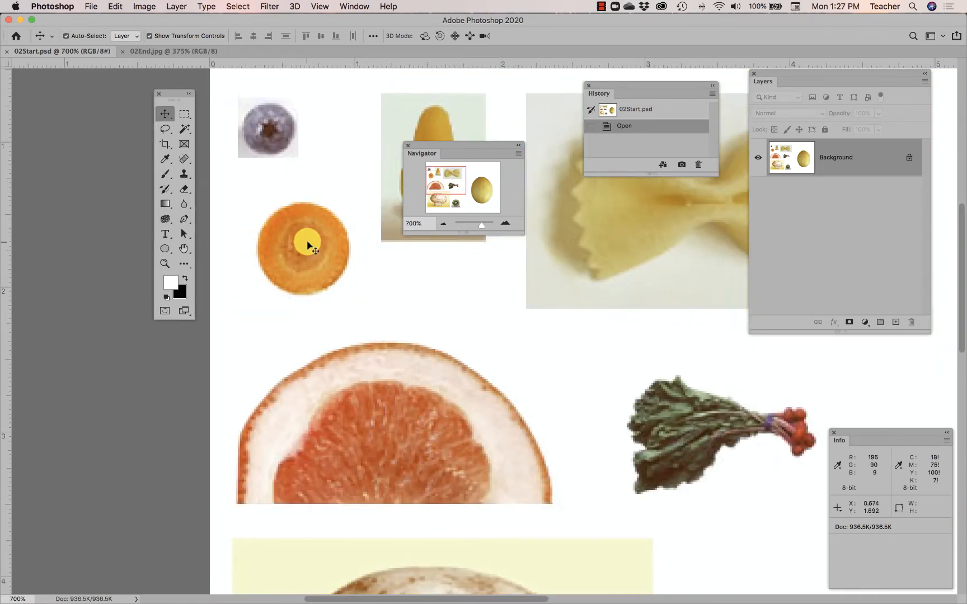
With the Move tool active, marquee-zoom on the blueberry using the temporary Zoom tool, reaching 5712.5%
left_click(165, 263)
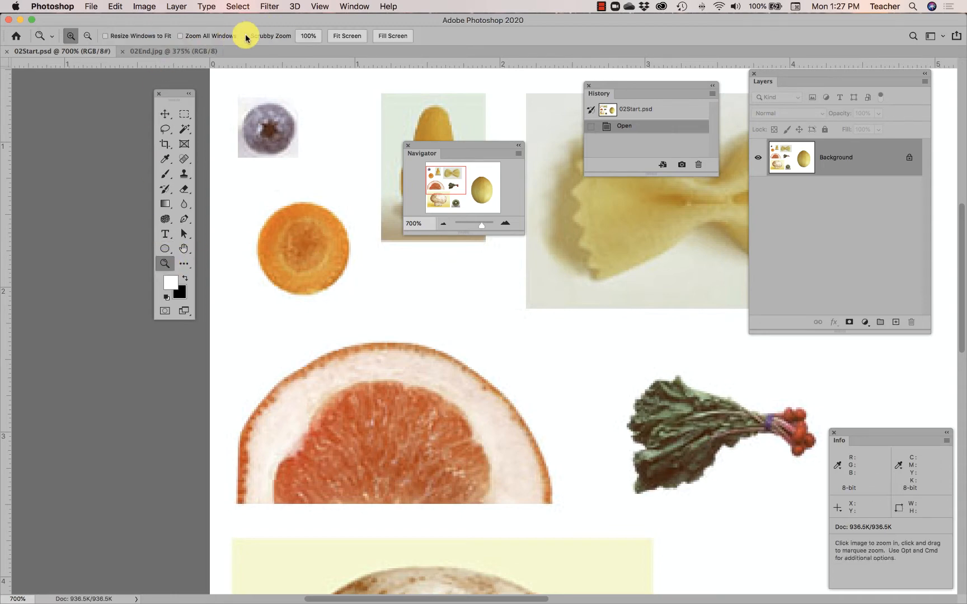
left_click(165, 116)
key("space")
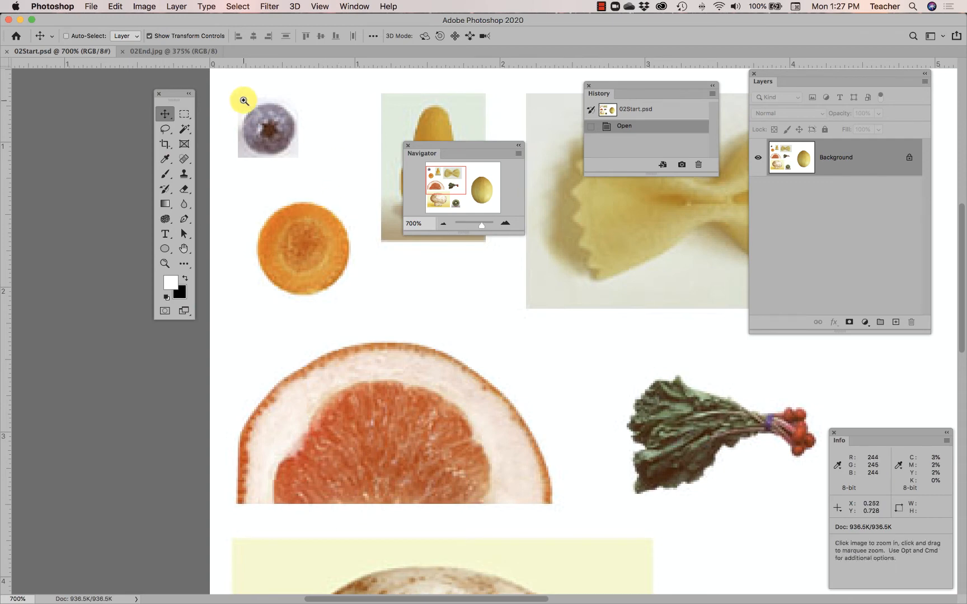
key("super+space")
left_click_drag(245, 103, 300, 161)
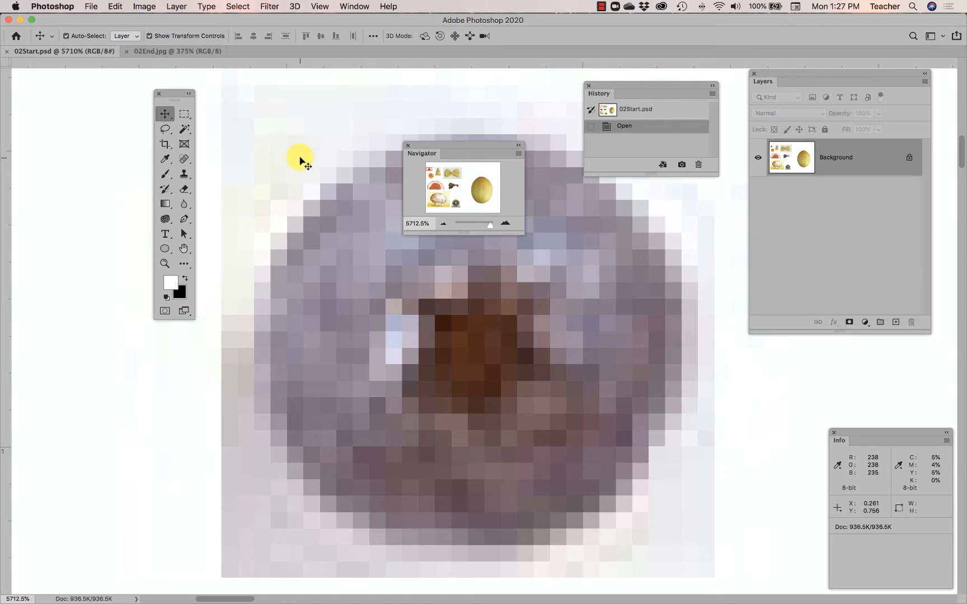
Enlarge the Navigator panel to roughly twice its size and reposition it between the toolbox and the History panel
left_click_drag(445, 149, 365, 110)
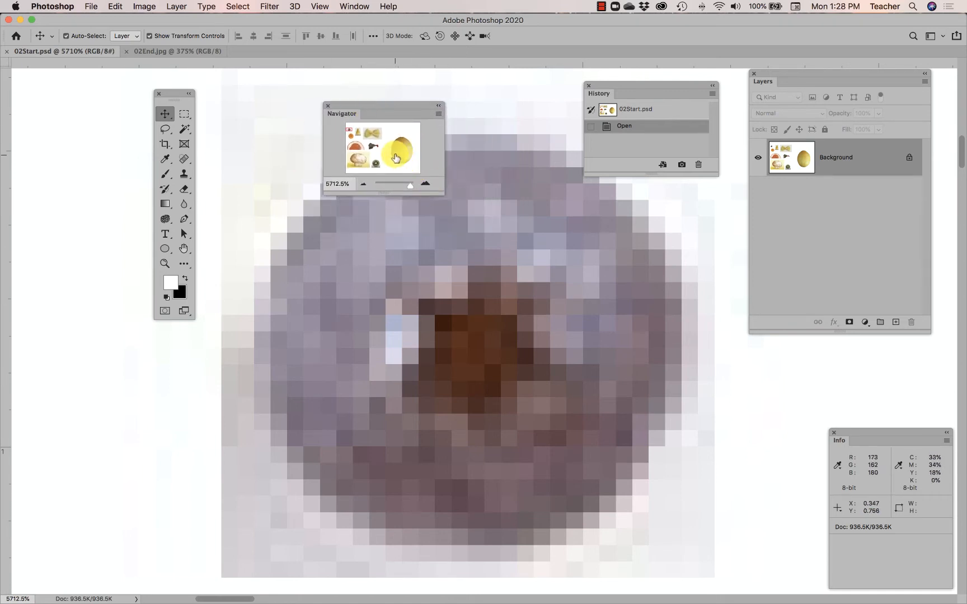
left_click_drag(446, 196, 580, 315)
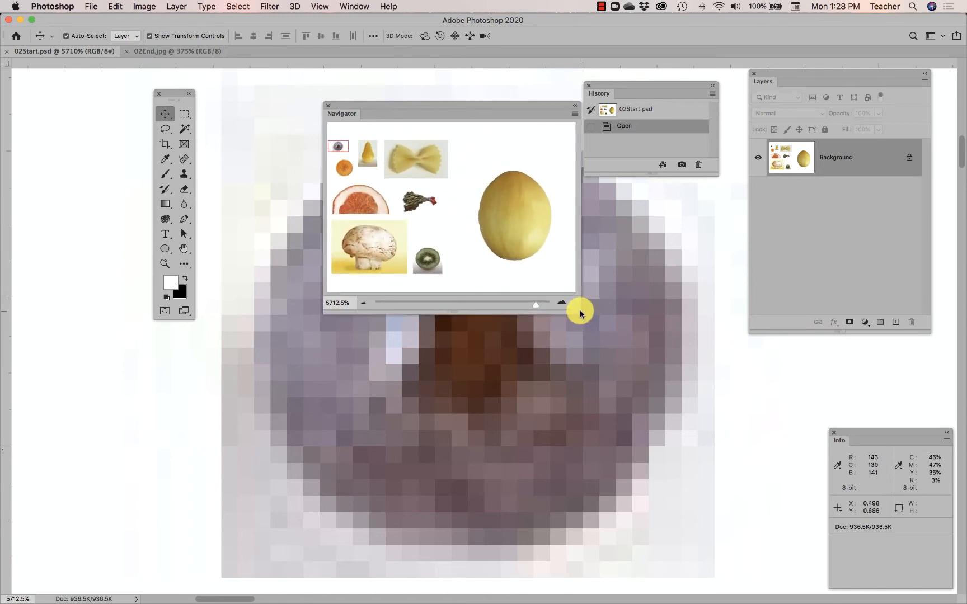
left_click_drag(416, 103, 380, 88)
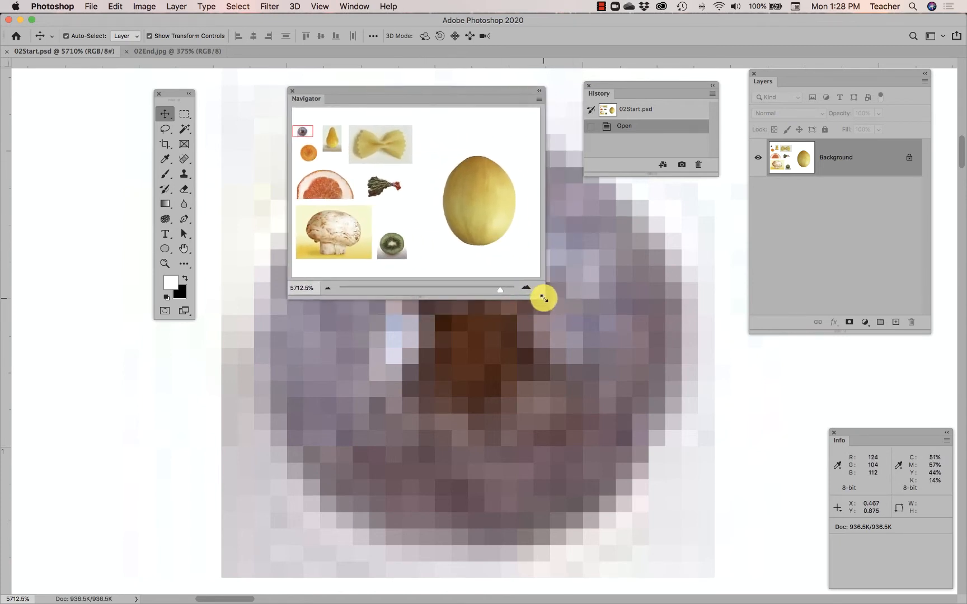
mouse_move(543, 298)
left_mouse_down()
mouse_move(472, 231)
mouse_move(540, 312)
mouse_move(499, 253)
mouse_move(536, 298)
left_mouse_up()
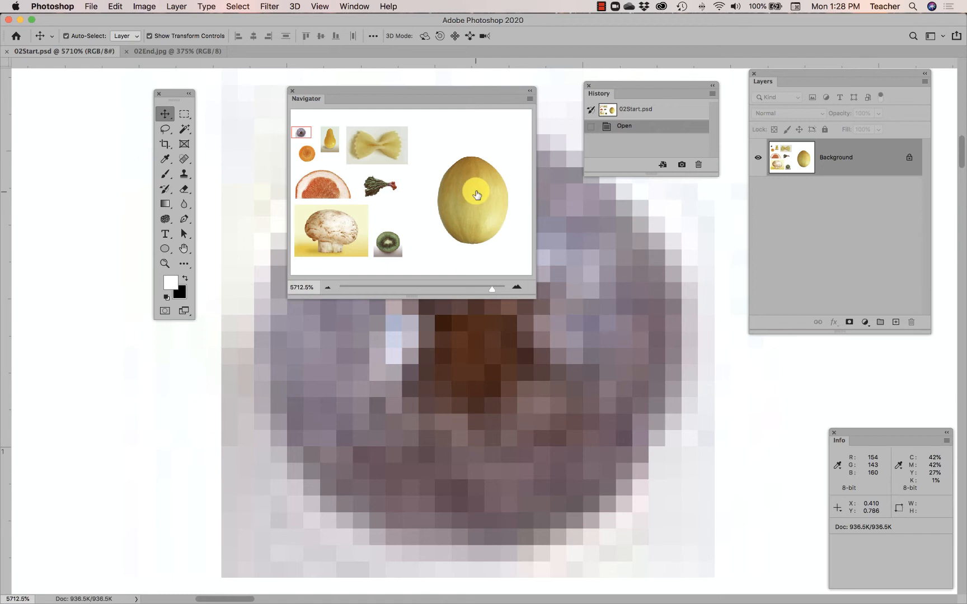
Collapse the Navigator panel to an icon and minimize it to its title bar, restoring it each time
left_click(529, 91)
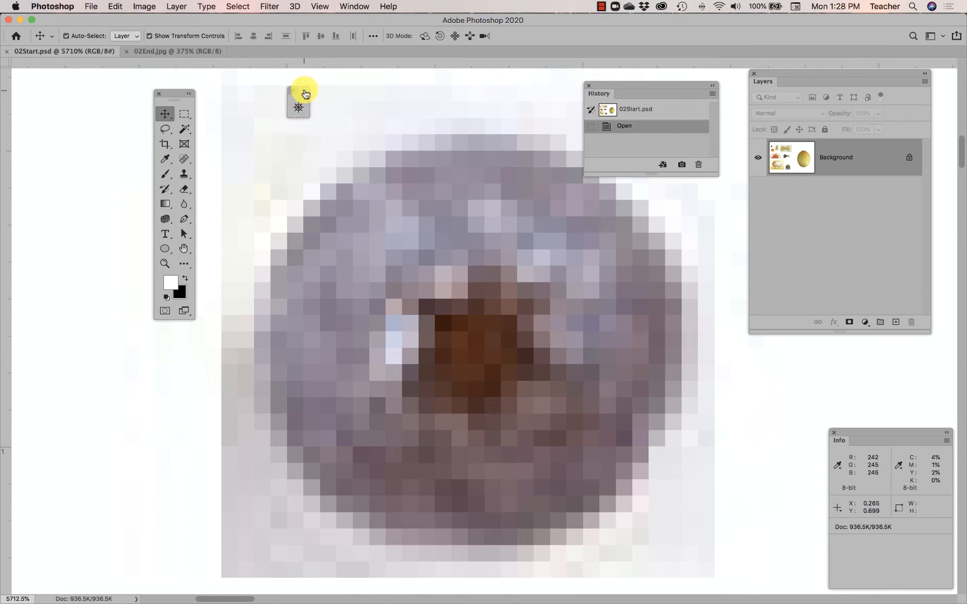
left_click(305, 93)
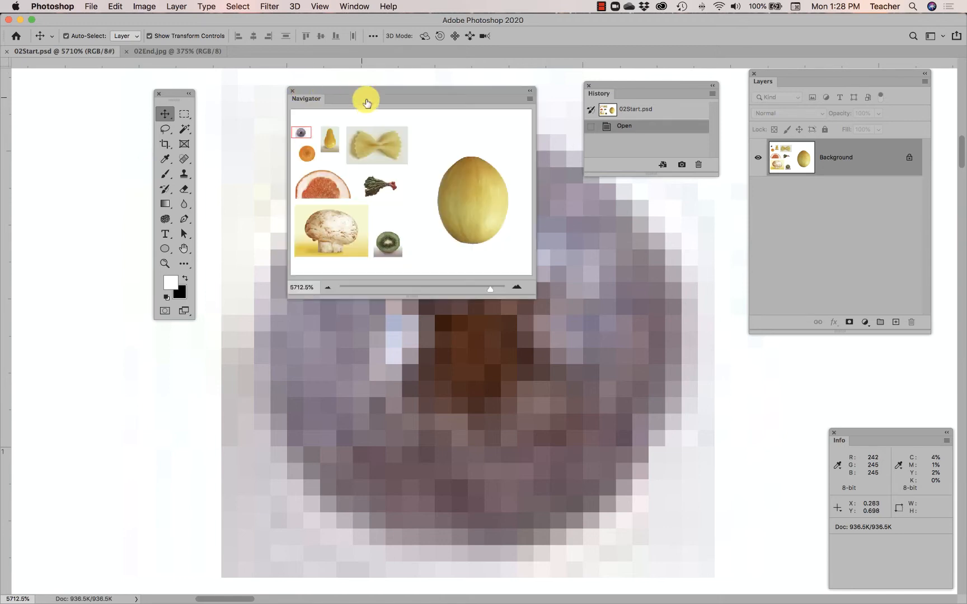
double_click(307, 101)
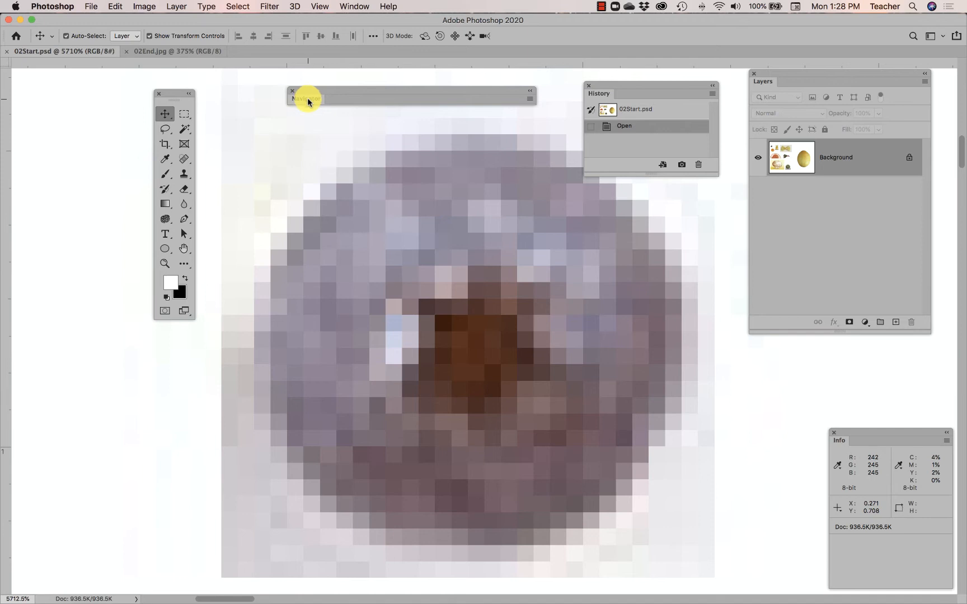
double_click(308, 100)
double_click(307, 99)
double_click(307, 99)
double_click(307, 100)
double_click(307, 99)
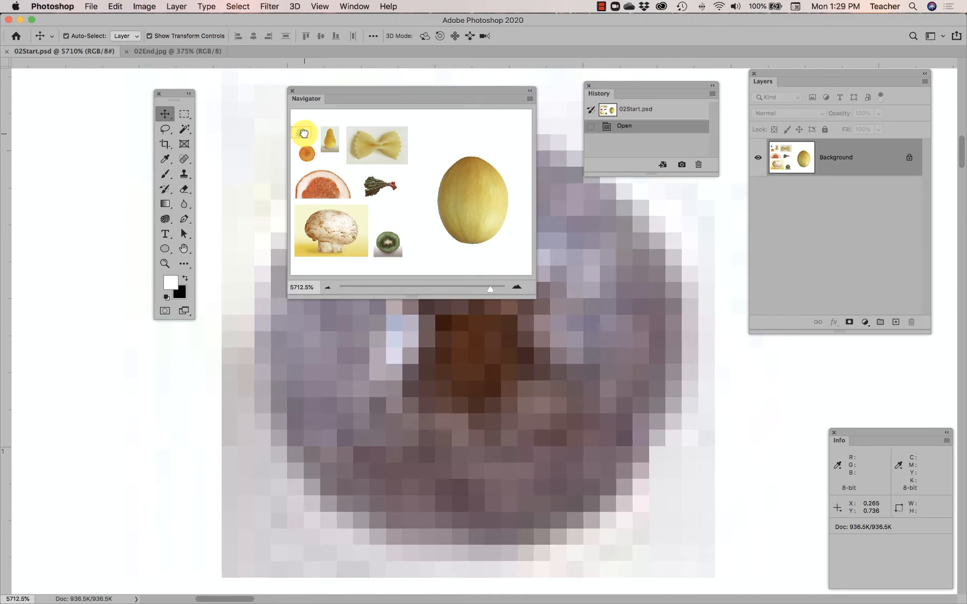
Use the Navigator to view the radish bunch, and return to the blueberry and pear at 1910.6% magnification
left_click_drag(304, 133, 378, 188)
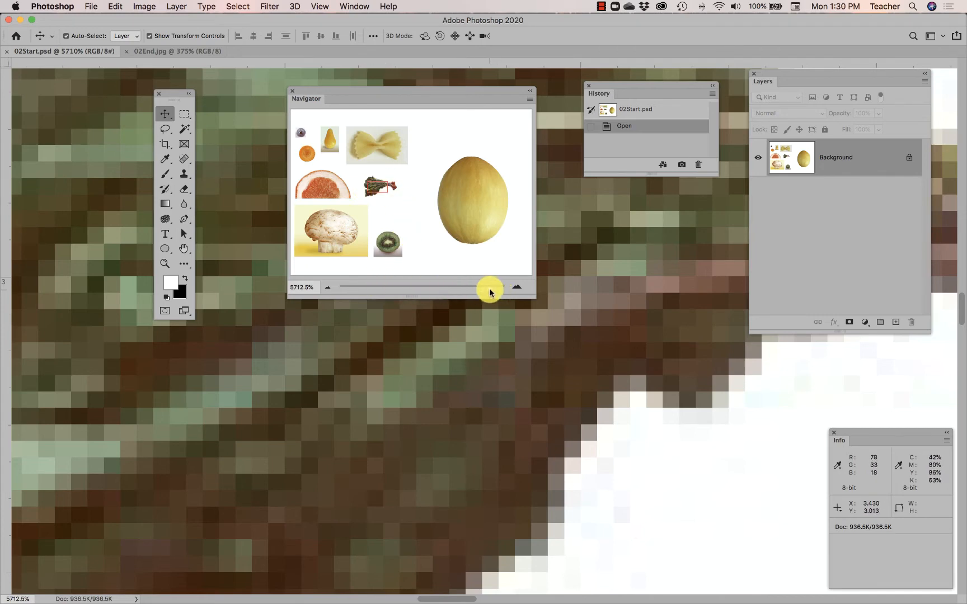
mouse_move(490, 291)
left_mouse_down()
mouse_move(397, 291)
mouse_move(472, 291)
left_mouse_up()
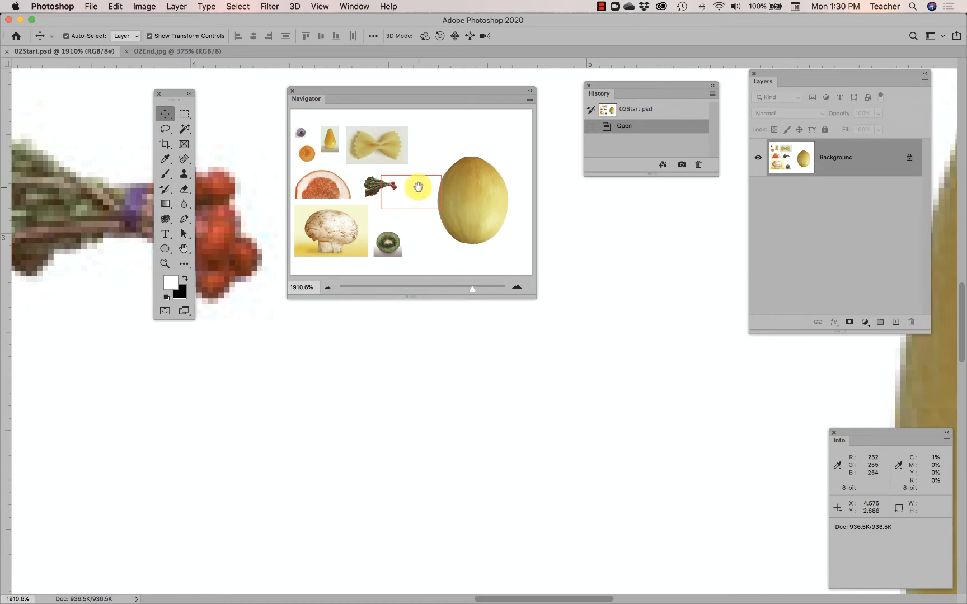
left_click_drag(418, 191, 318, 155)
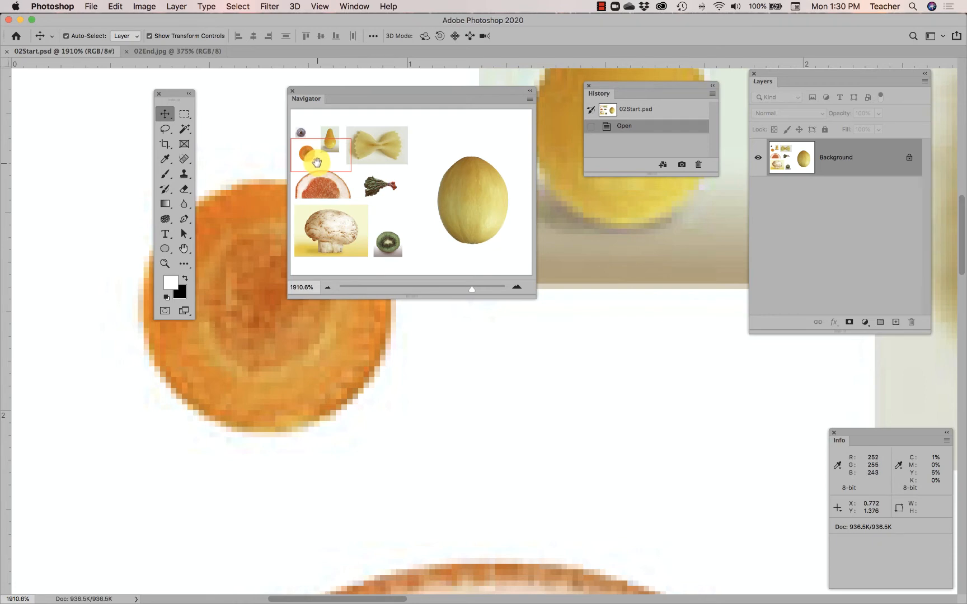
left_click_drag(317, 164, 313, 144)
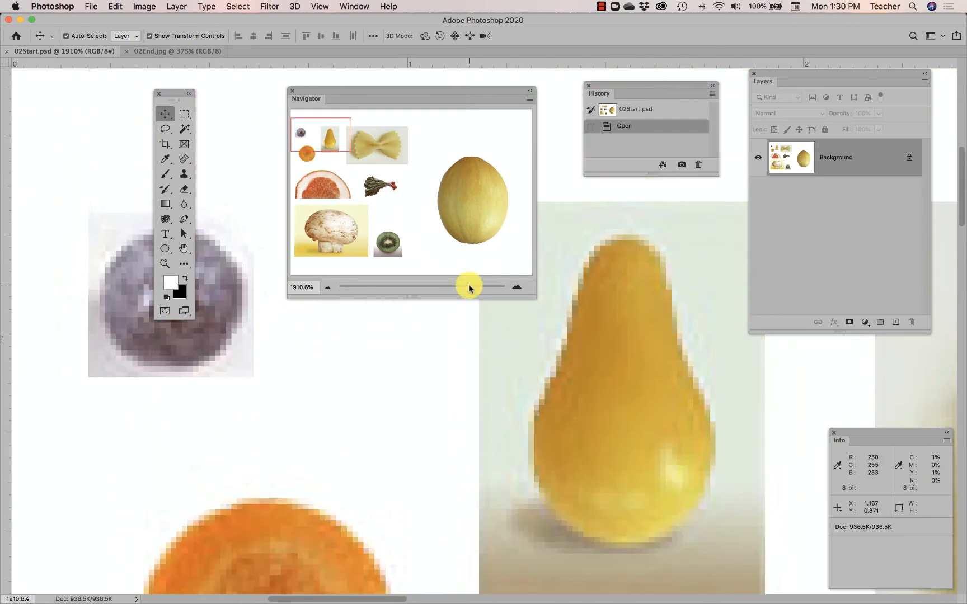
Zoom to 3659.82% on the blueberry with the Navigator, and close the Navigator panel
left_click_drag(471, 287, 483, 291)
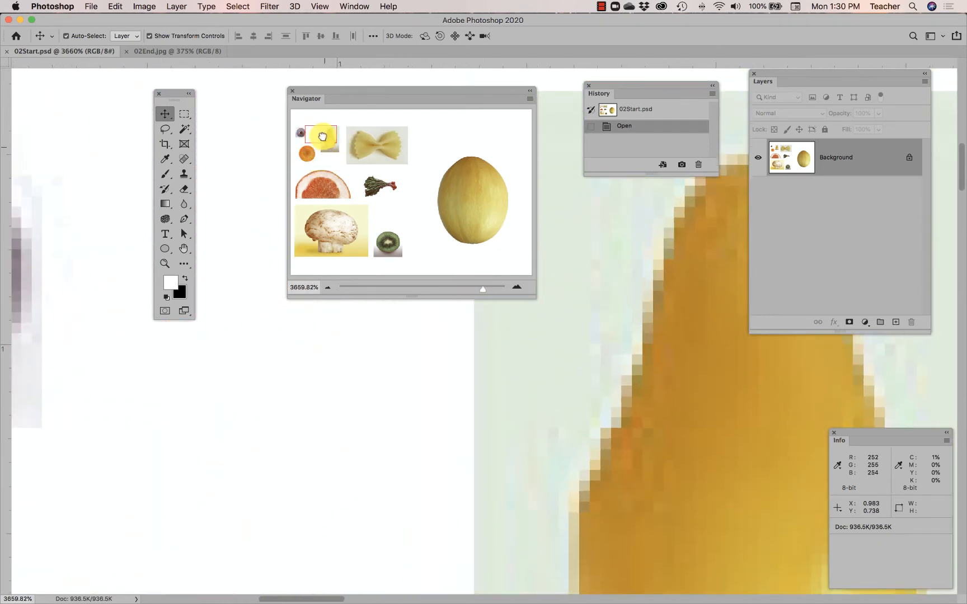
left_click_drag(323, 133, 303, 136)
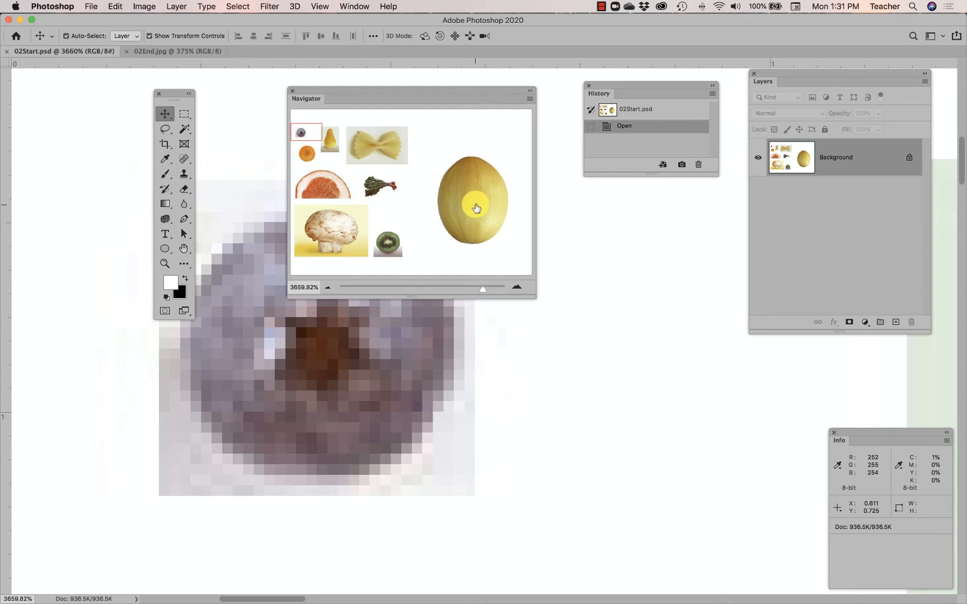
left_click(292, 91)
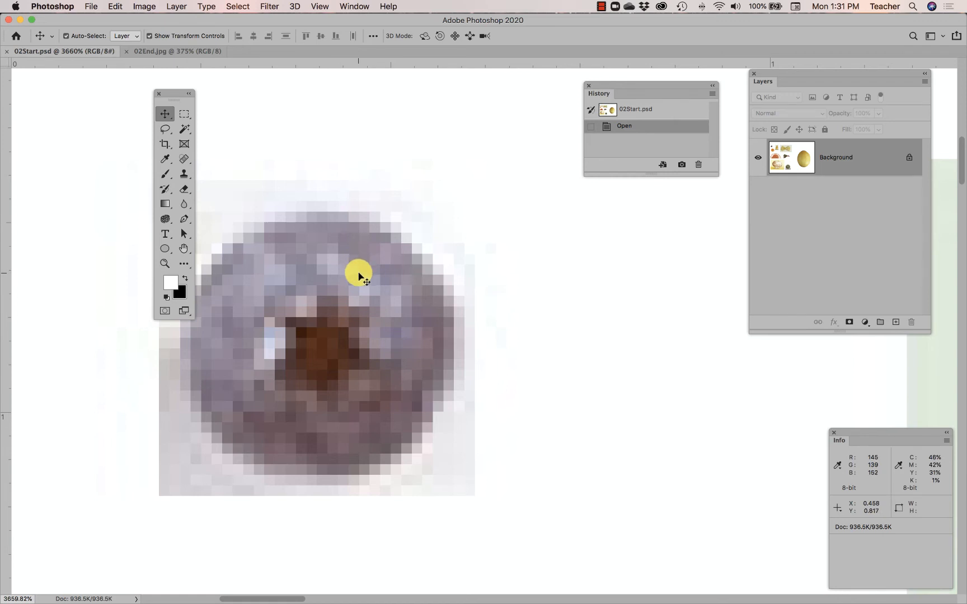
Scroll around the blueberry and zoom out to 700% with the temporary Zoom tool
scroll(384, 254, "left", 3)
scroll(384, 255, "down", 2)
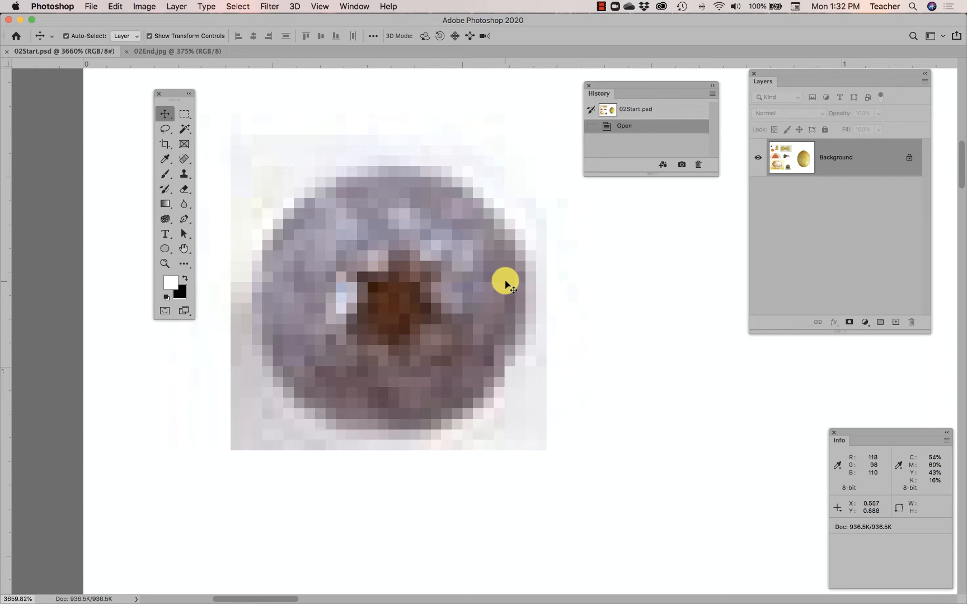
left_click(469, 288, "alt+super")
left_click(469, 288, "alt+super")
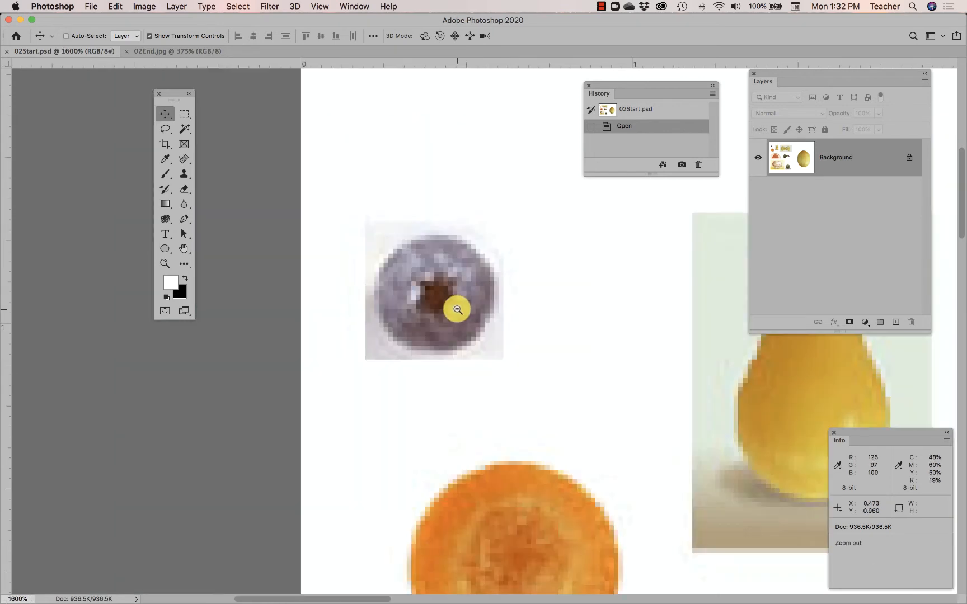
left_click(457, 310, "alt+super")
left_click(466, 301, "alt+super")
left_click(467, 301, "alt+super")
left_click_drag(464, 313, 407, 274)
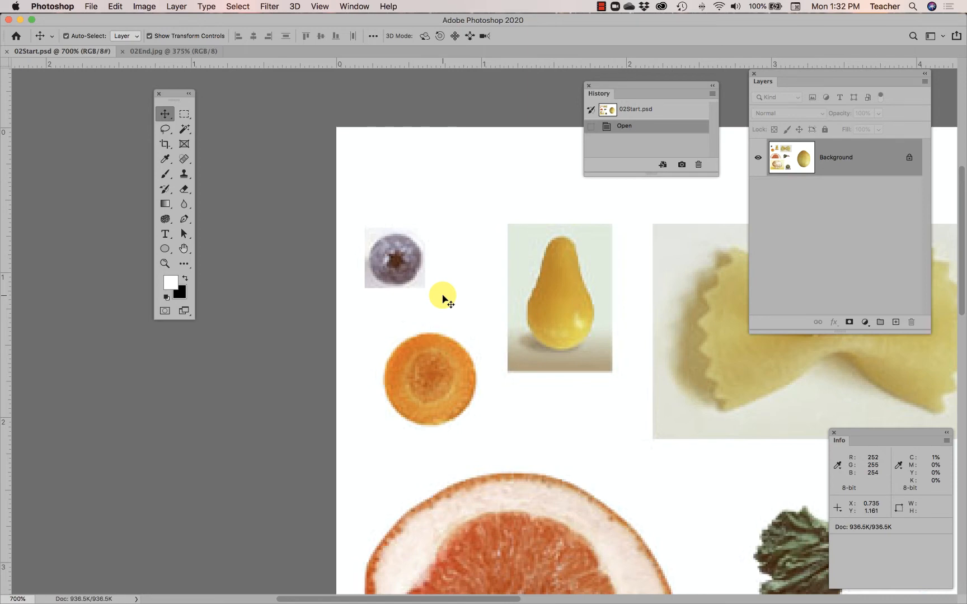
Zoom in to 1600% and pan so the blueberry and the whole carrot slice are in view
left_click(401, 264, "super")
left_click(400, 264, "super")
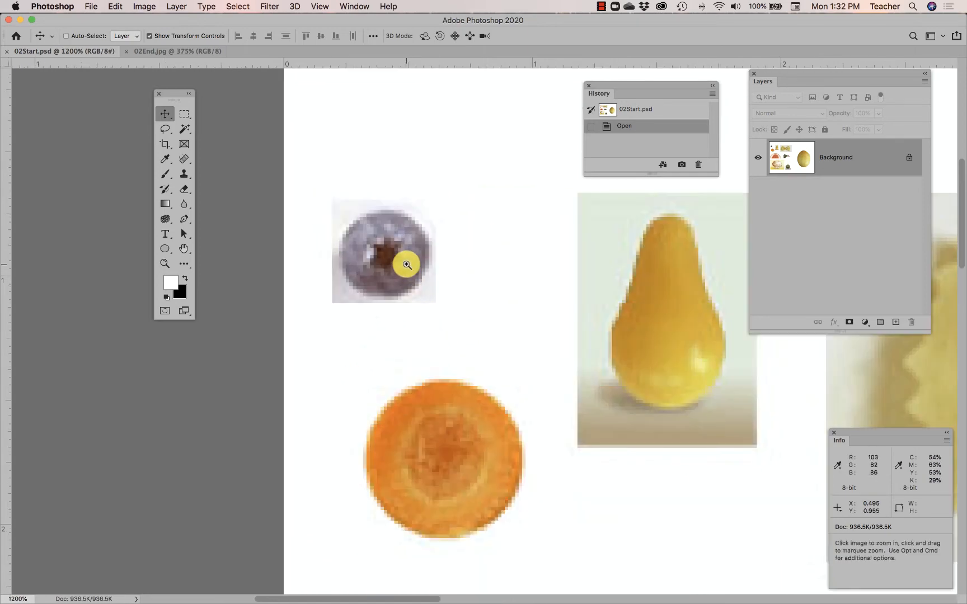
left_click(400, 264, "super")
left_click_drag(473, 350, 408, 267)
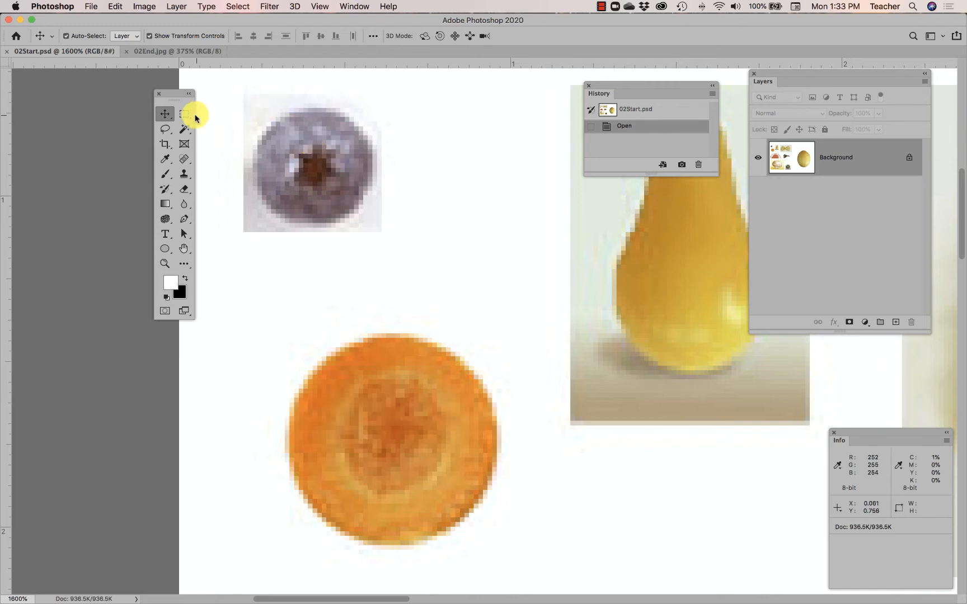
Draw a rectangular marquee selection about 0.47 wide and 0.50 high over the blueberry
left_click_drag(184, 114, 223, 125)
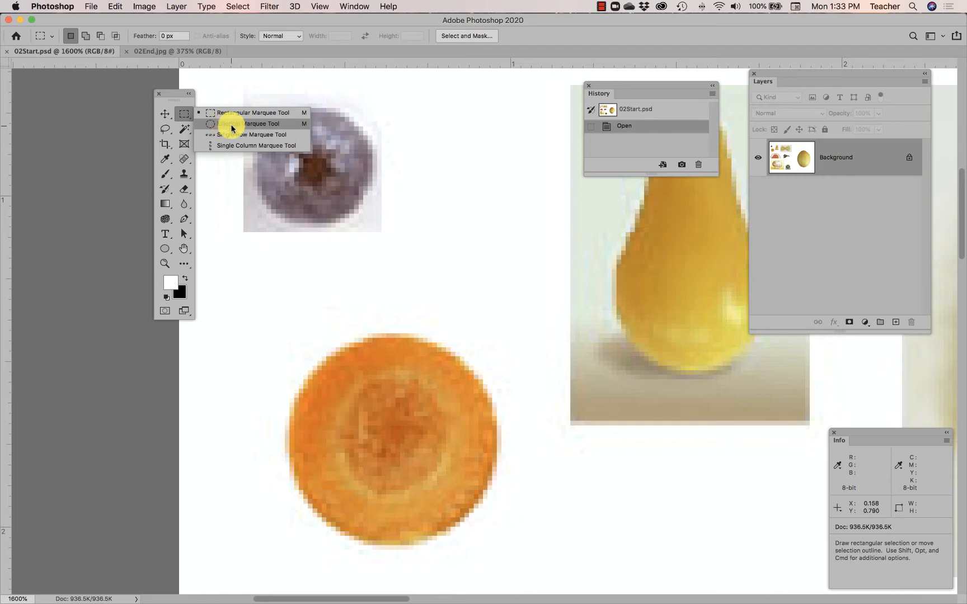
left_click_drag(232, 128, 414, 273)
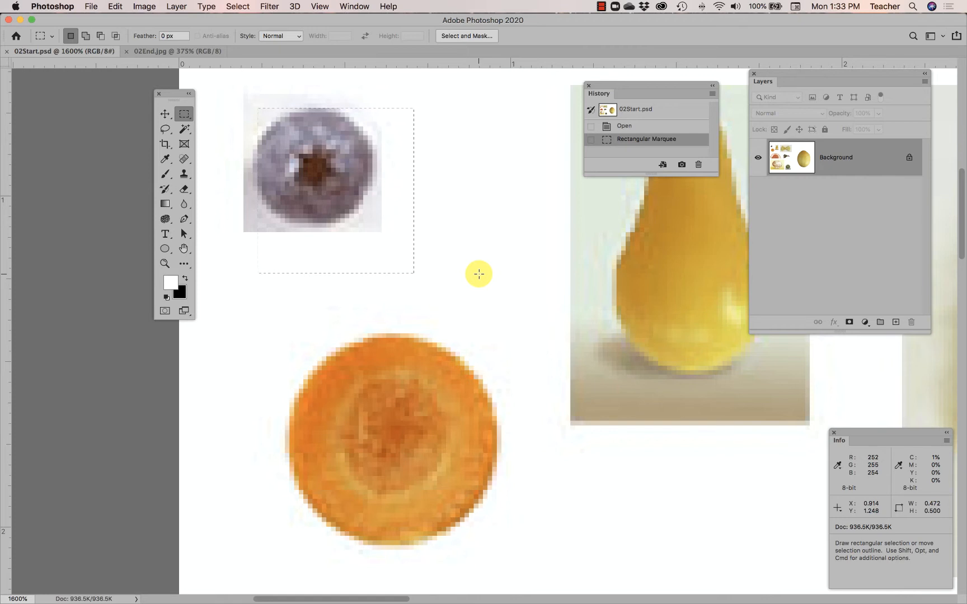
Paint black Brush strokes across the rectangular selection over the blueberry, undoing each stroke
left_click(164, 175)
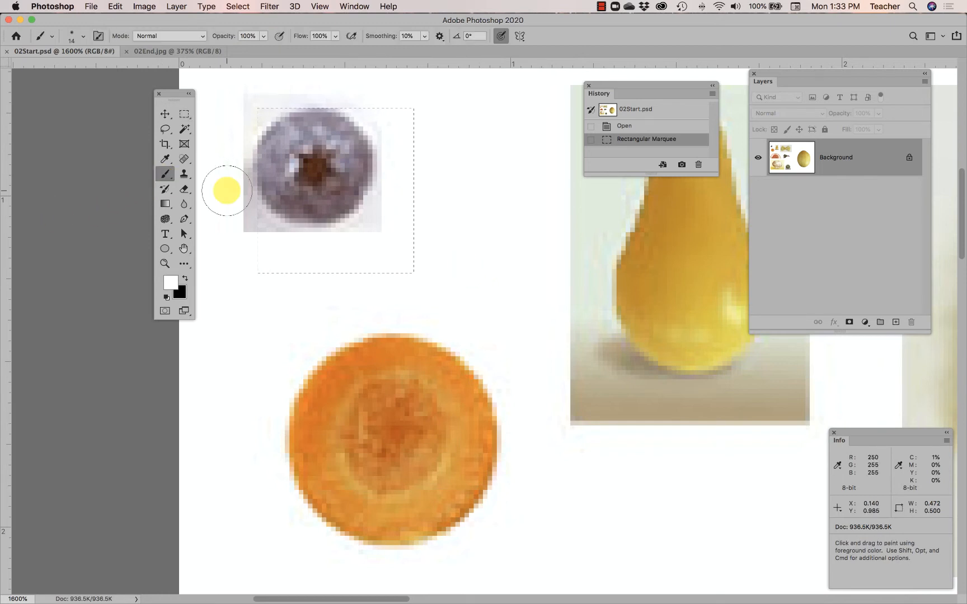
left_click(185, 278)
mouse_move(226, 161)
left_mouse_down()
mouse_move(552, 378)
mouse_move(234, 224)
mouse_move(565, 194)
left_mouse_up()
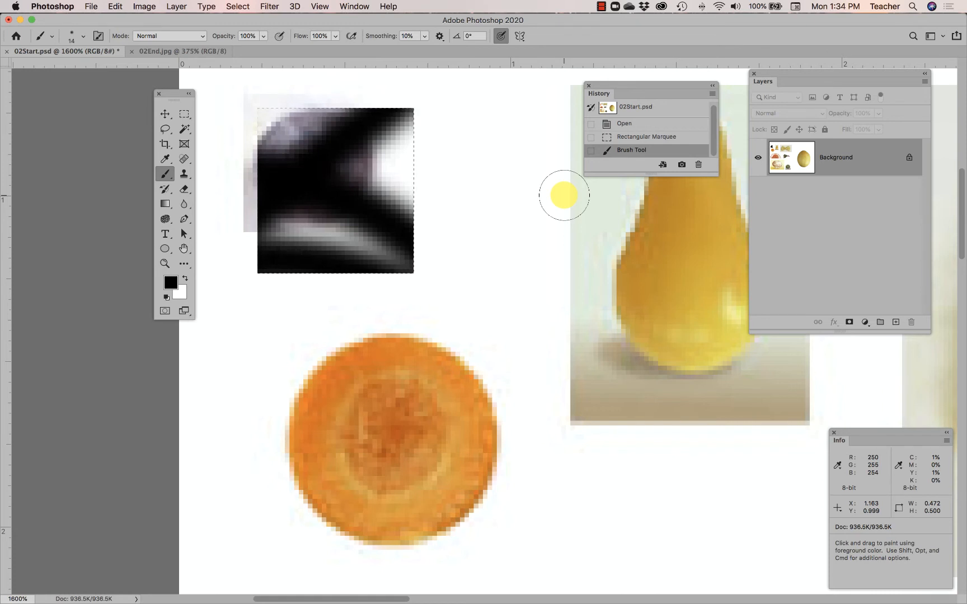
left_click(115, 6)
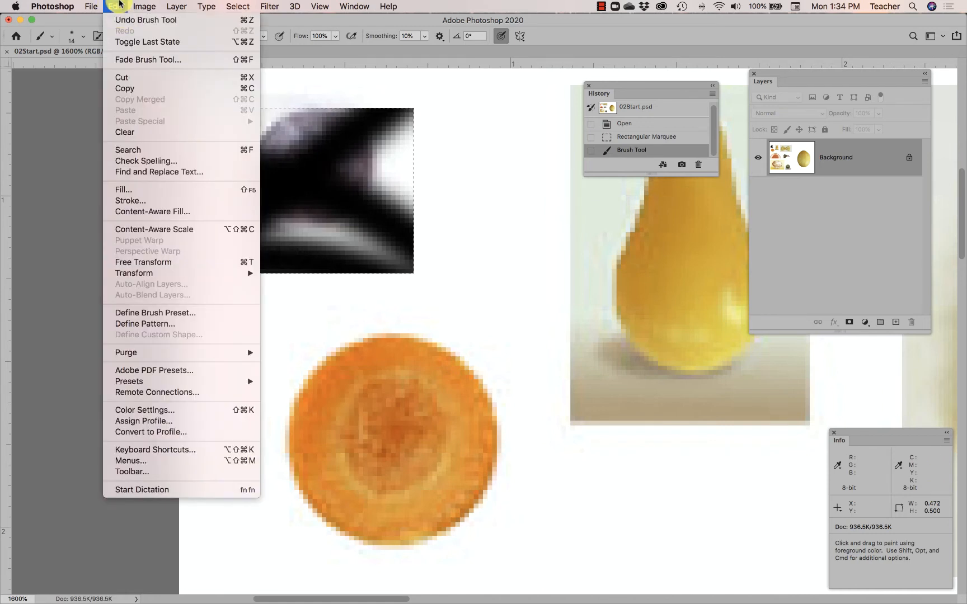
key("super+z")
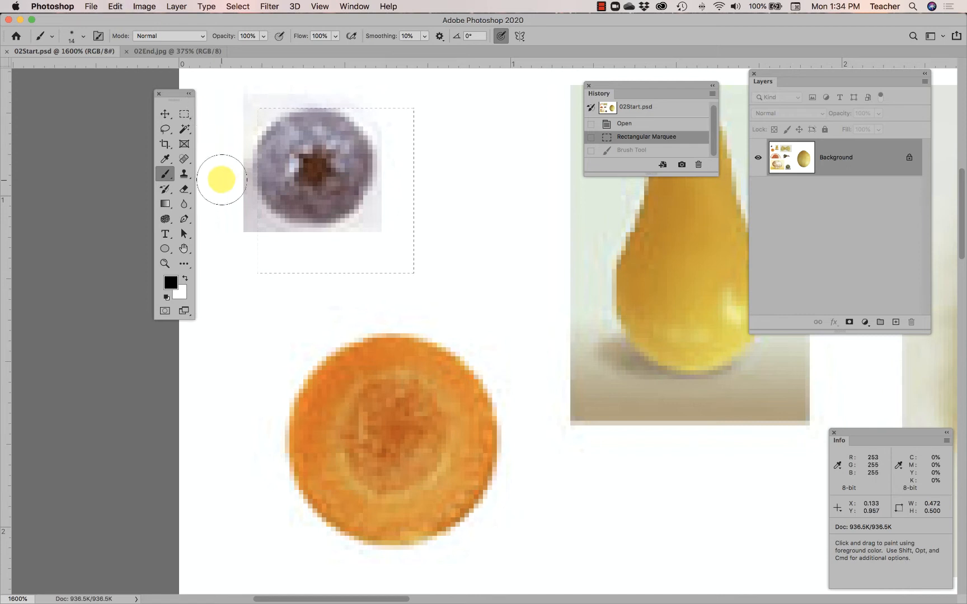
left_click_drag(221, 180, 449, 222)
key("super+z")
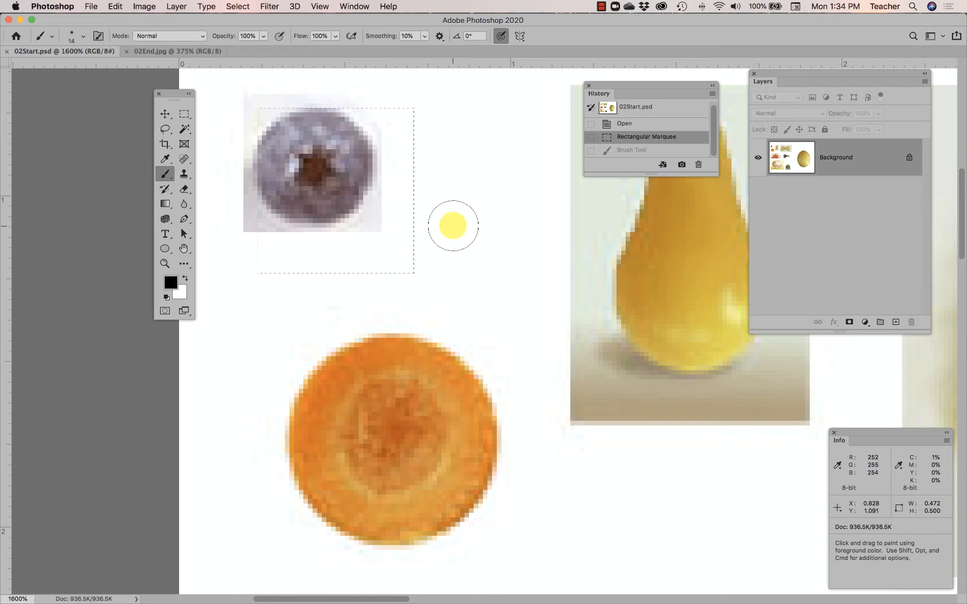
Draw several practice ellipses with the Elliptical Marquee over the blueberry and beside it, the last about 0.61 by 0.60 in
left_click(184, 114)
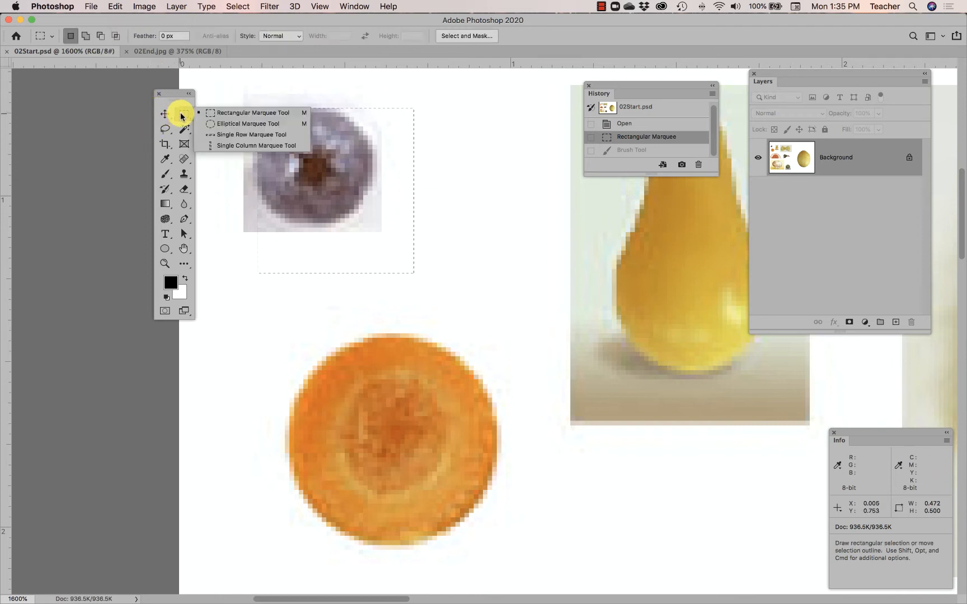
left_click(226, 128)
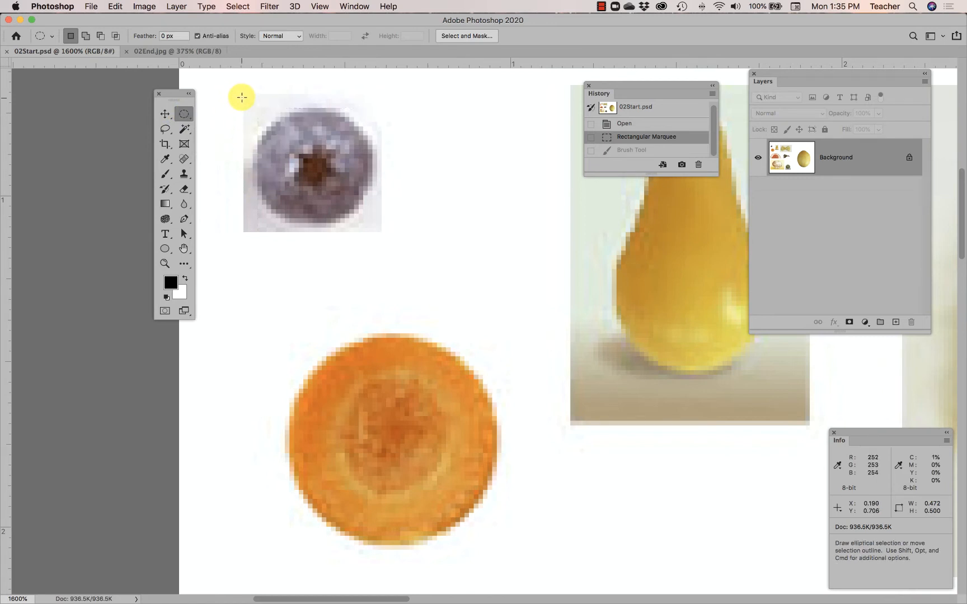
left_click_drag(241, 94, 356, 205)
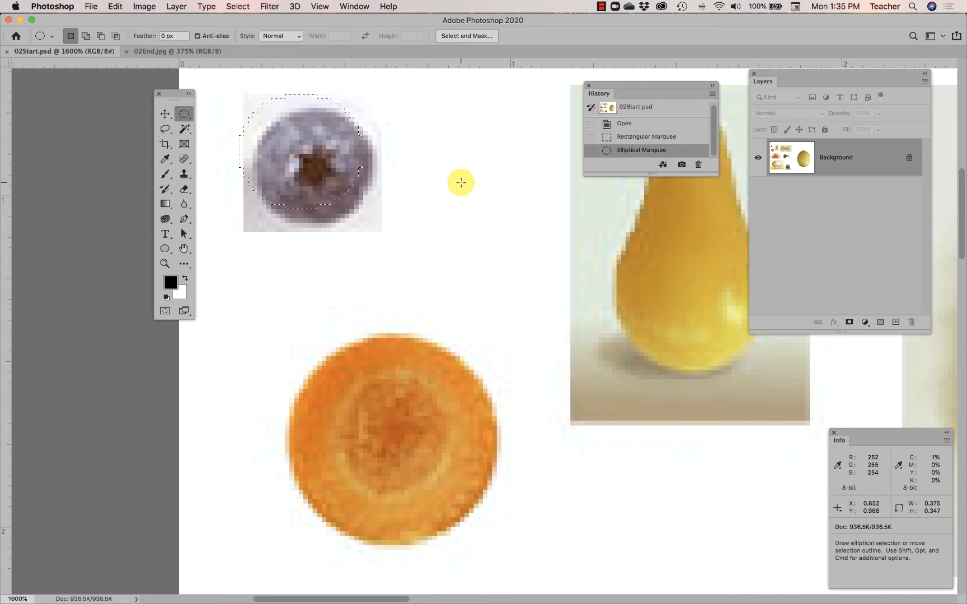
left_click(461, 126)
left_click_drag(460, 126, 330, 253)
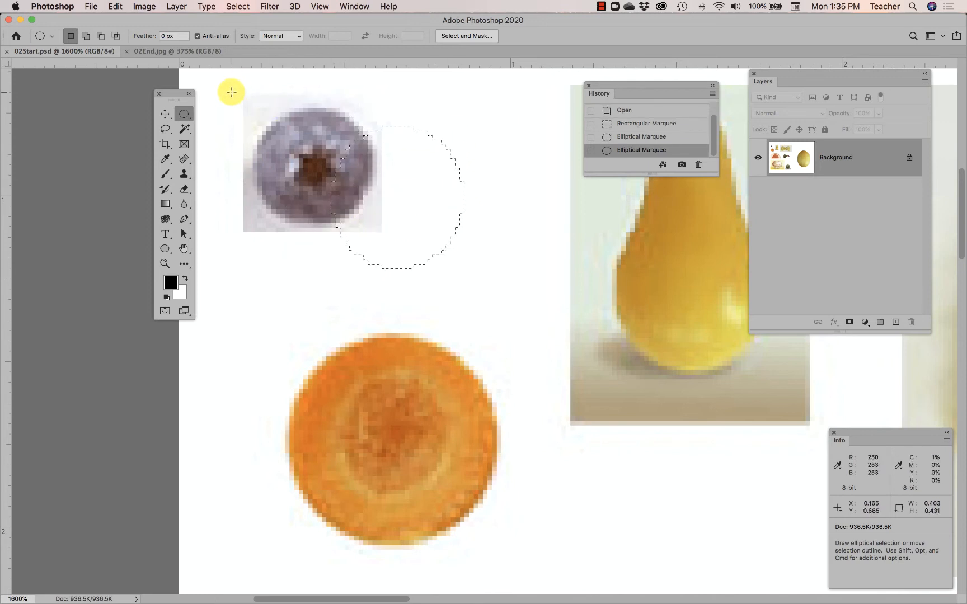
left_click_drag(230, 92, 418, 265)
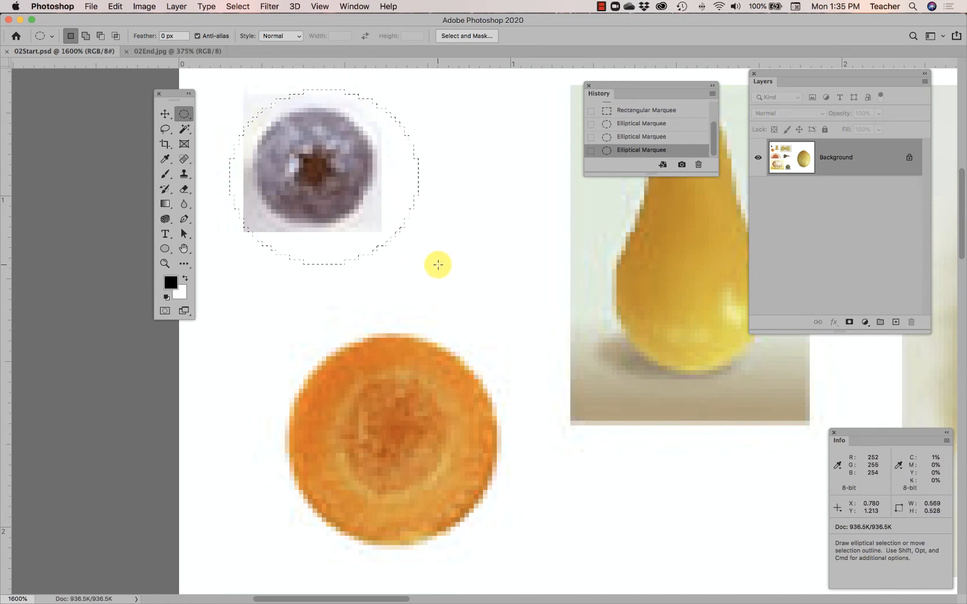
left_click_drag(498, 102, 325, 300)
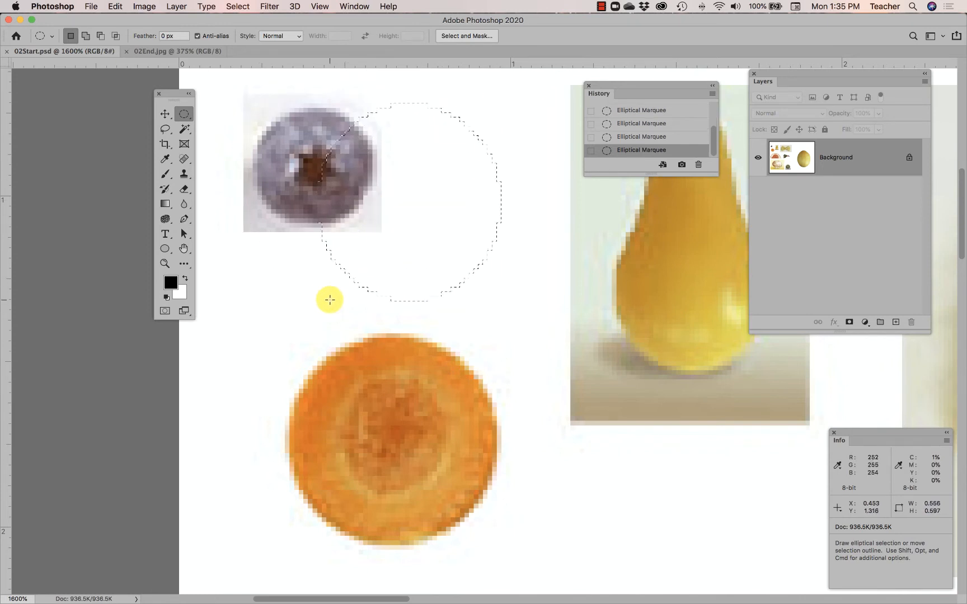
left_click_drag(233, 106, 434, 303)
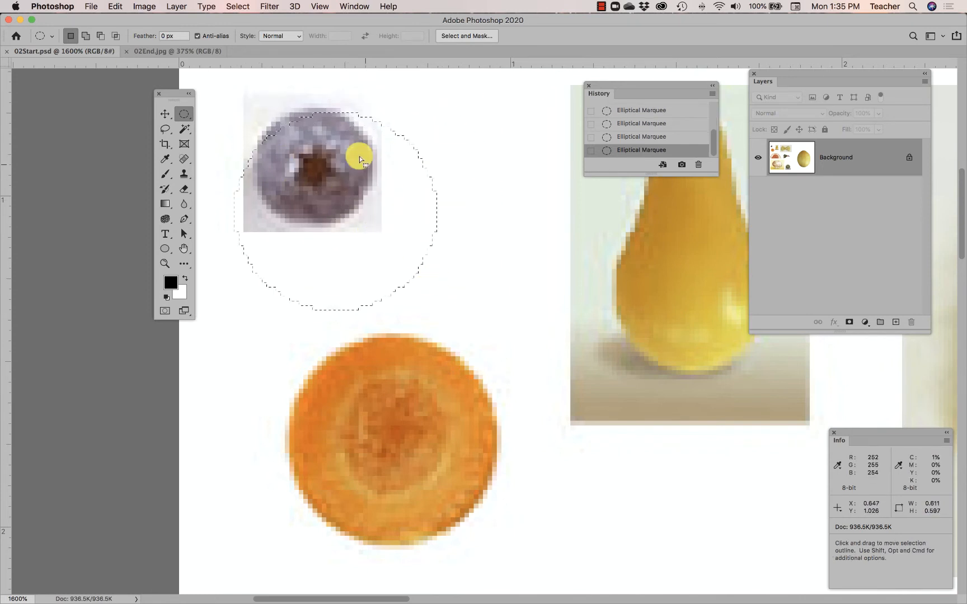
Draw a circular marquee about 0.36 in across and move its outline to fit the blueberry
left_click(228, 98)
left_click_drag(228, 98, 377, 212)
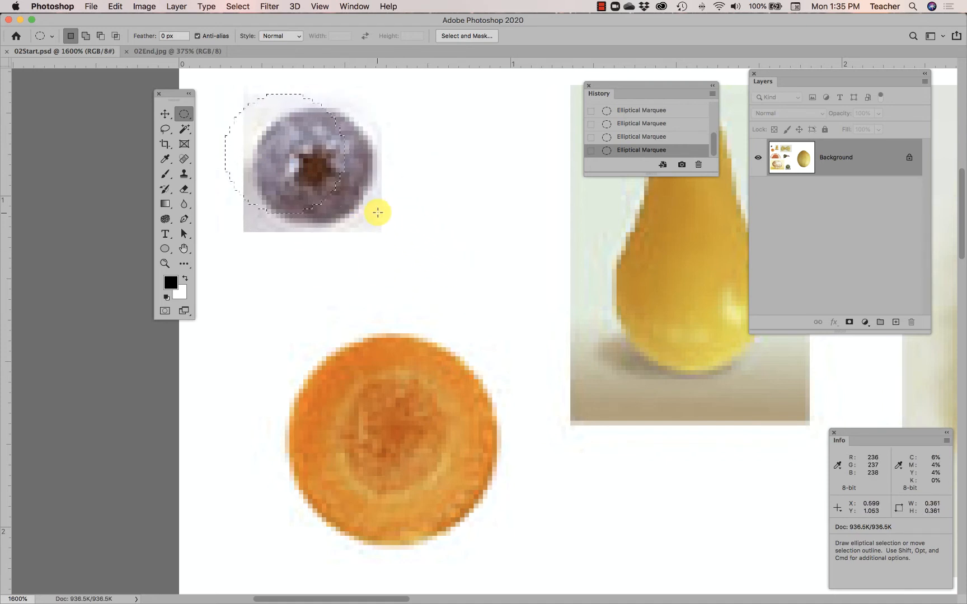
left_click(184, 114)
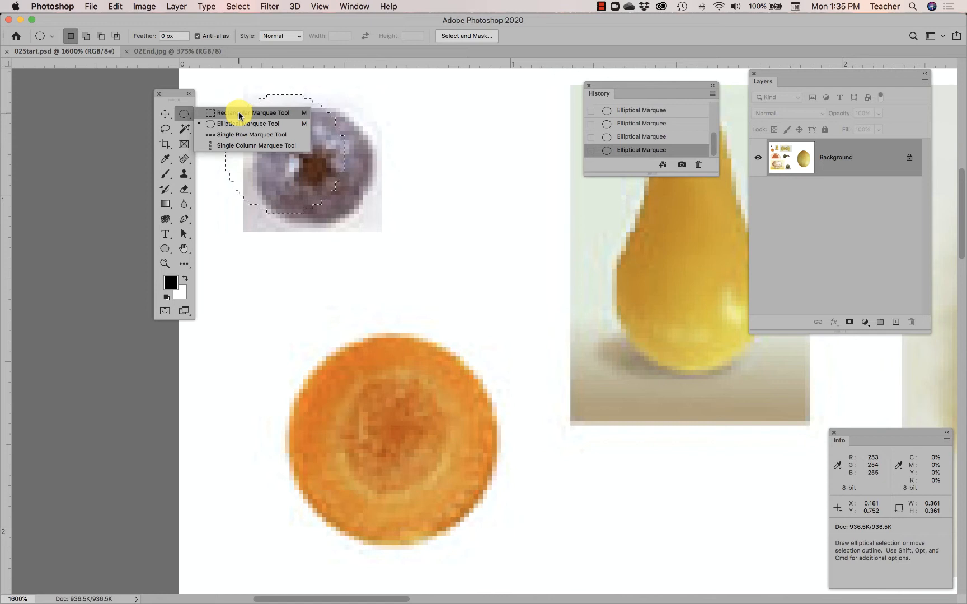
left_click(185, 117)
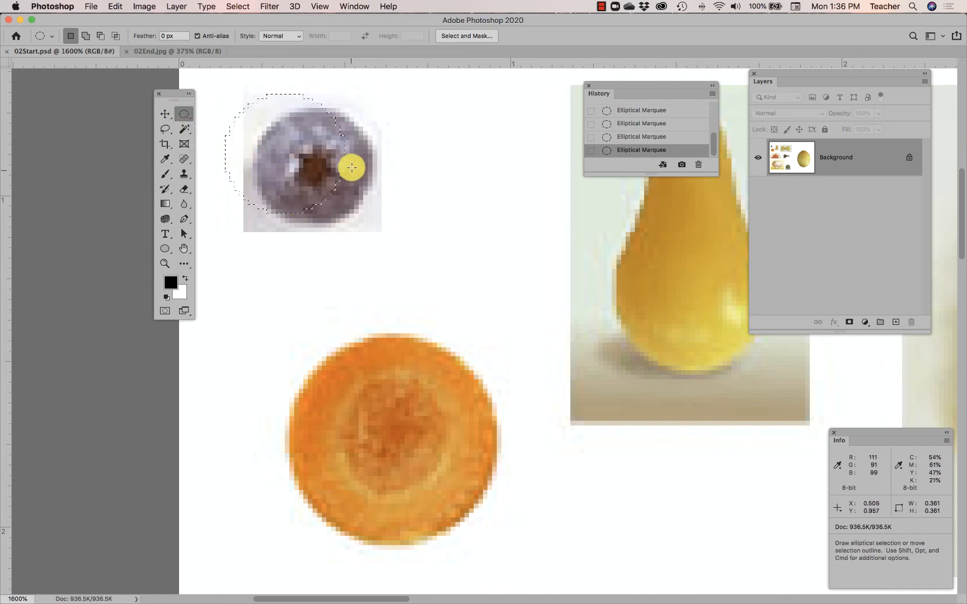
left_click_drag(276, 112, 304, 125)
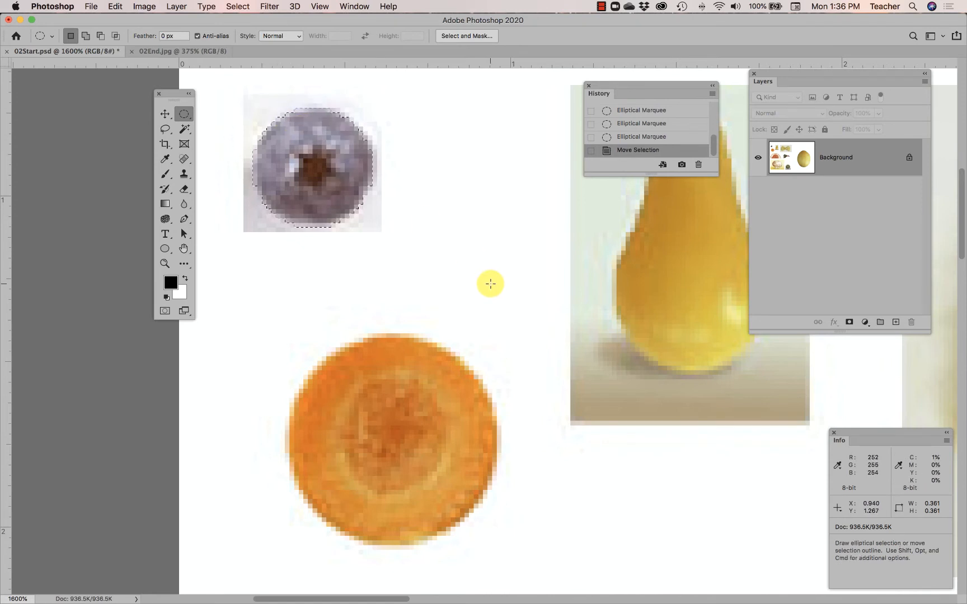
mouse_move(338, 184)
left_mouse_down()
mouse_move(423, 209)
mouse_move(336, 184)
left_mouse_up()
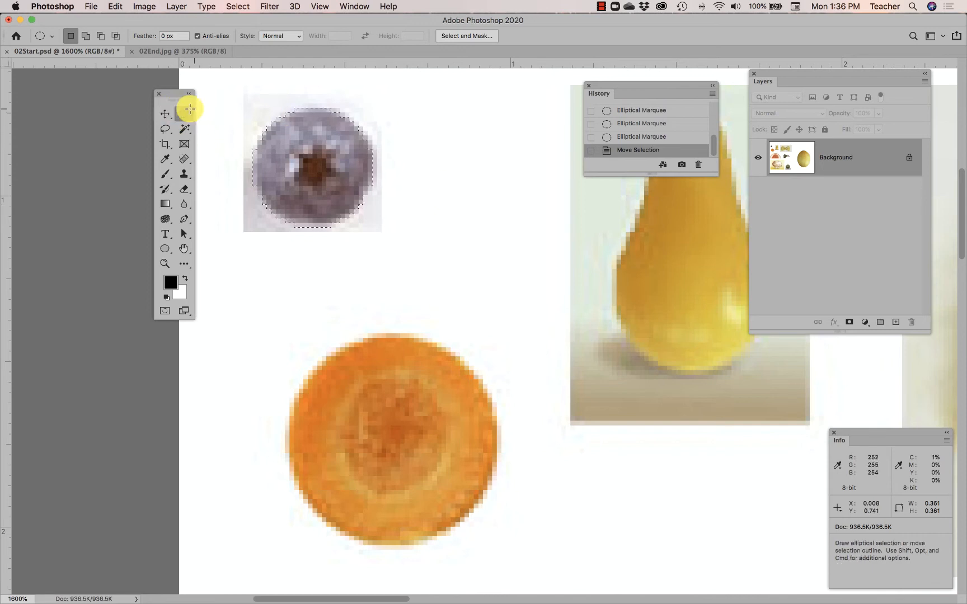
Draw a looser circular marquee about 0.42 in across and center its outline around the blueberry
left_click_drag(224, 95, 362, 227)
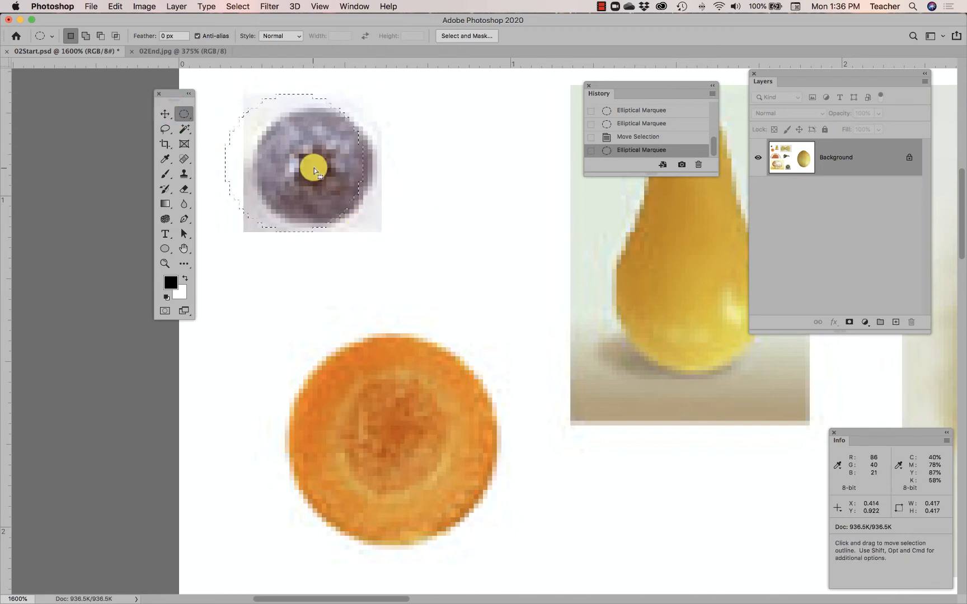
left_click_drag(315, 170, 334, 174)
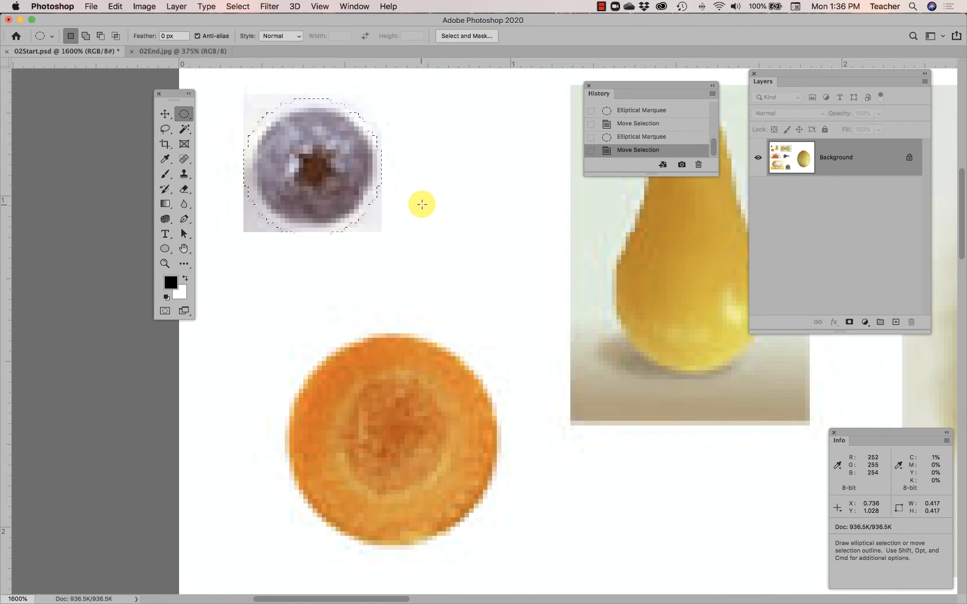
Move the selected blueberry pixels toward the carrot slice with the Move tool and undo the move
left_click(165, 114)
left_click_drag(267, 165, 509, 225)
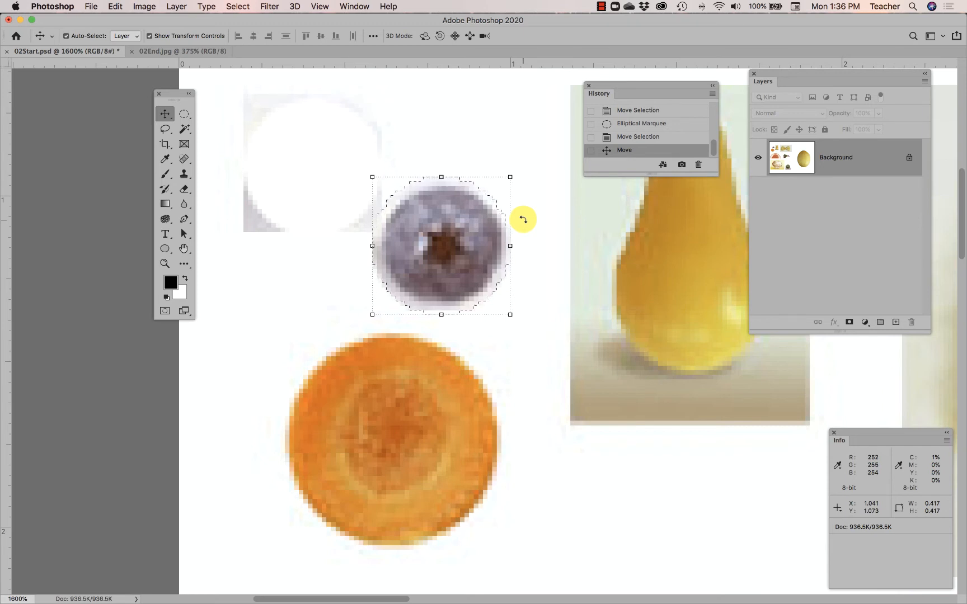
key("super+z")
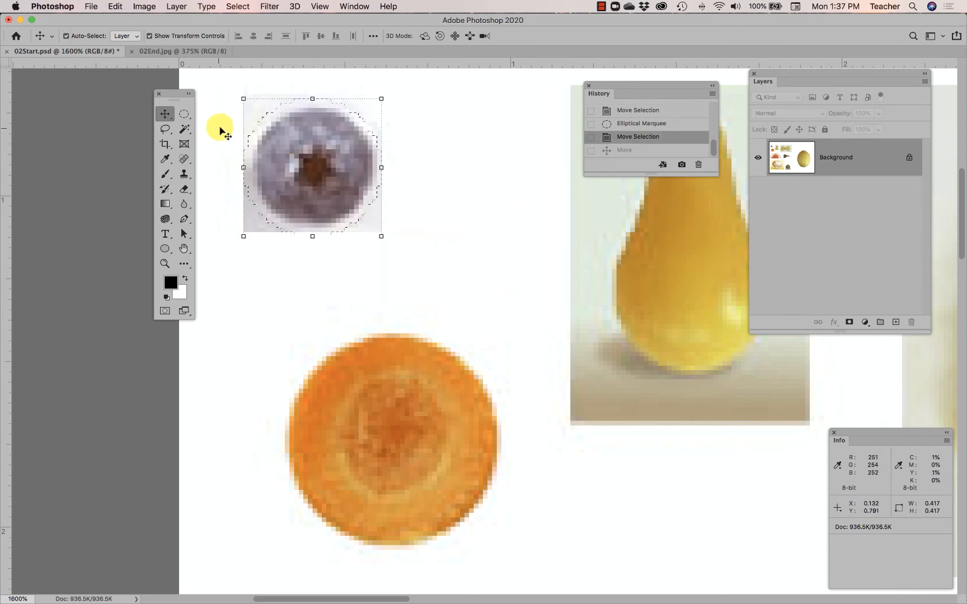
Reposition only the elliptical selection outline over the blueberry, and deselect it
left_click(184, 114)
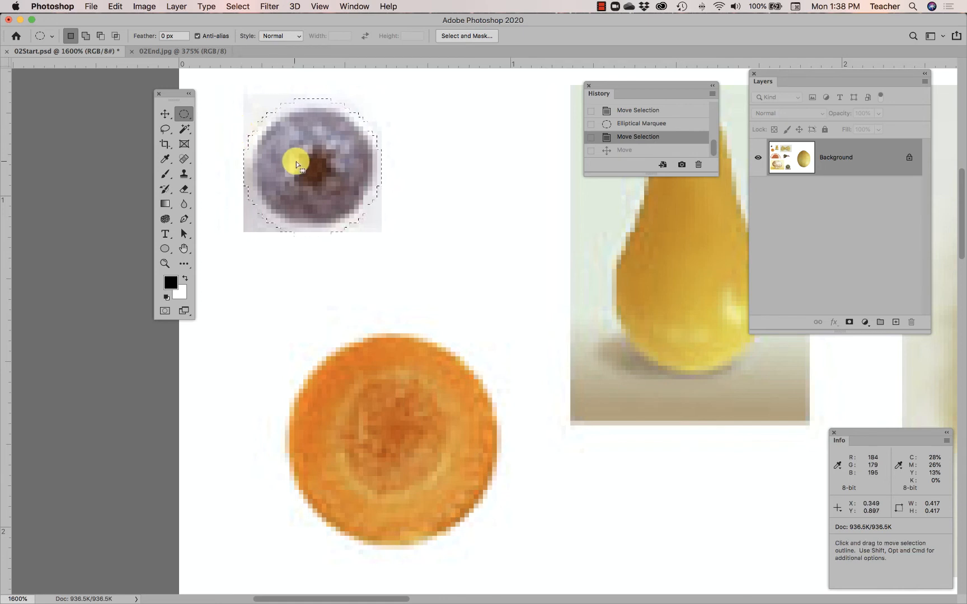
mouse_move(295, 163)
left_mouse_down()
mouse_move(303, 155)
mouse_move(302, 183)
mouse_move(330, 189)
mouse_move(308, 165)
left_mouse_up()
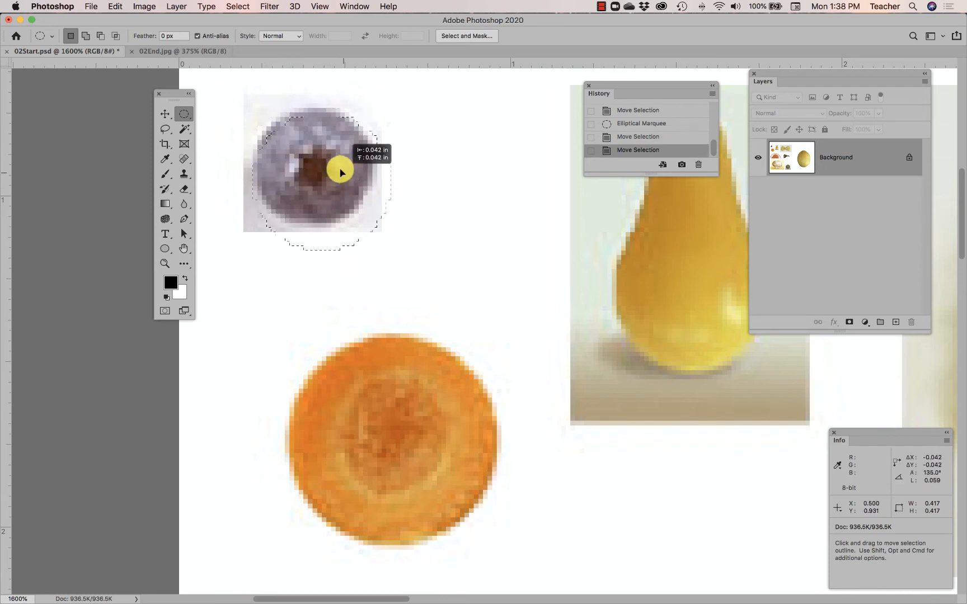
left_click(408, 187)
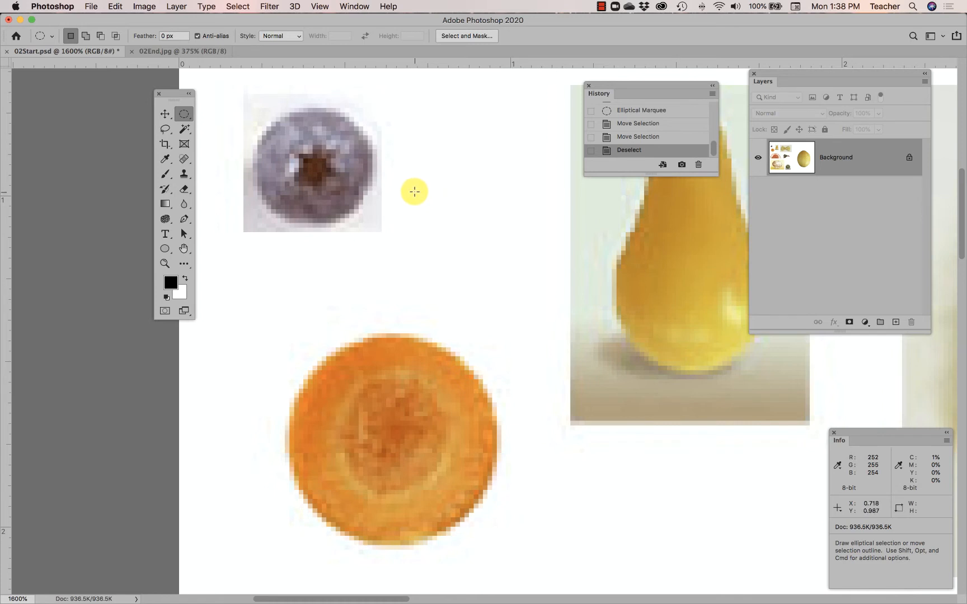
Draw an elliptical marquee about 0.36 in across, repositioning it while drawing so it fits the blueberry's edge
left_click_drag(225, 94, 351, 214)
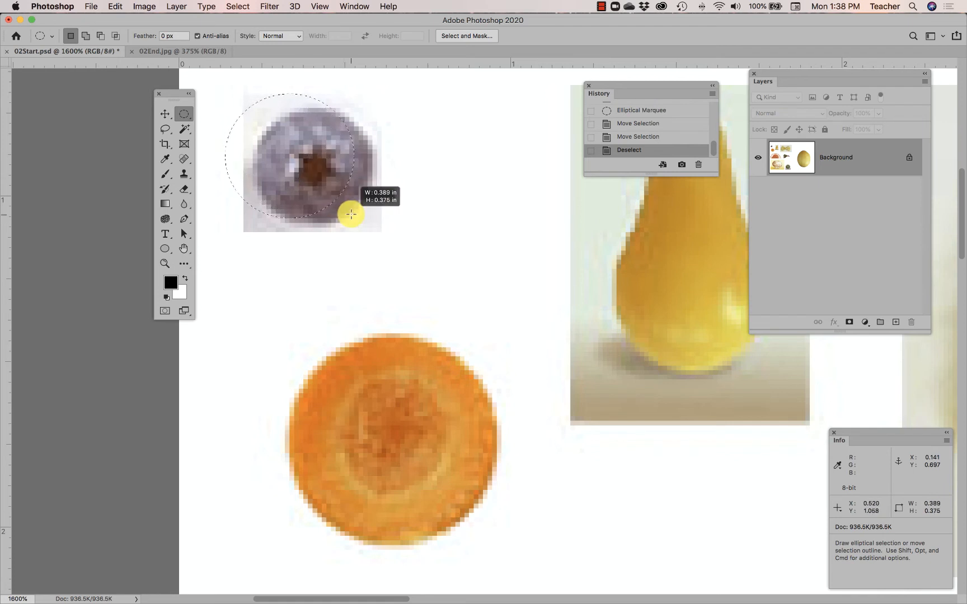
left_click_drag(318, 175, 342, 214)
left_click_drag(302, 178, 334, 199)
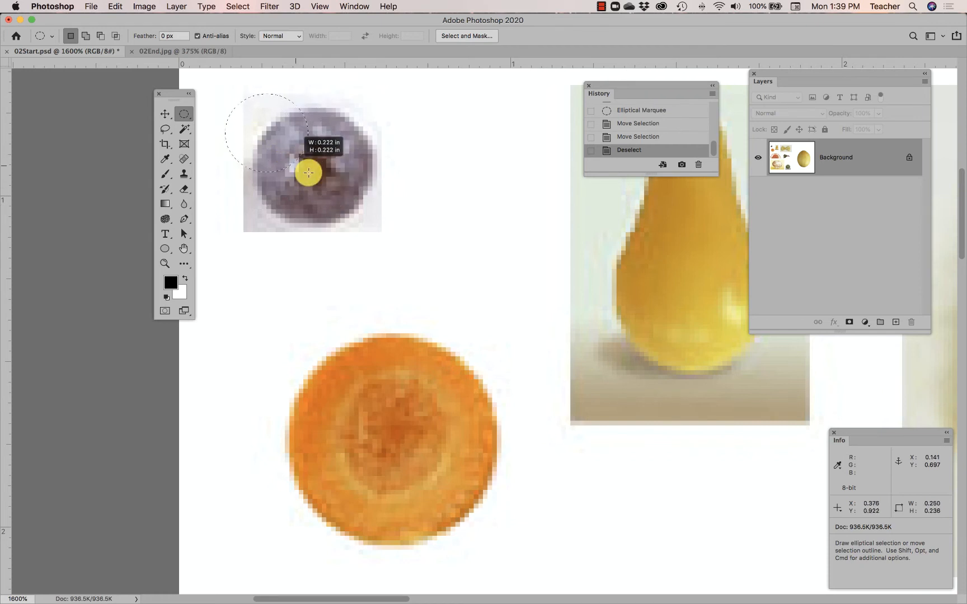
left_click_drag(308, 173, 338, 201)
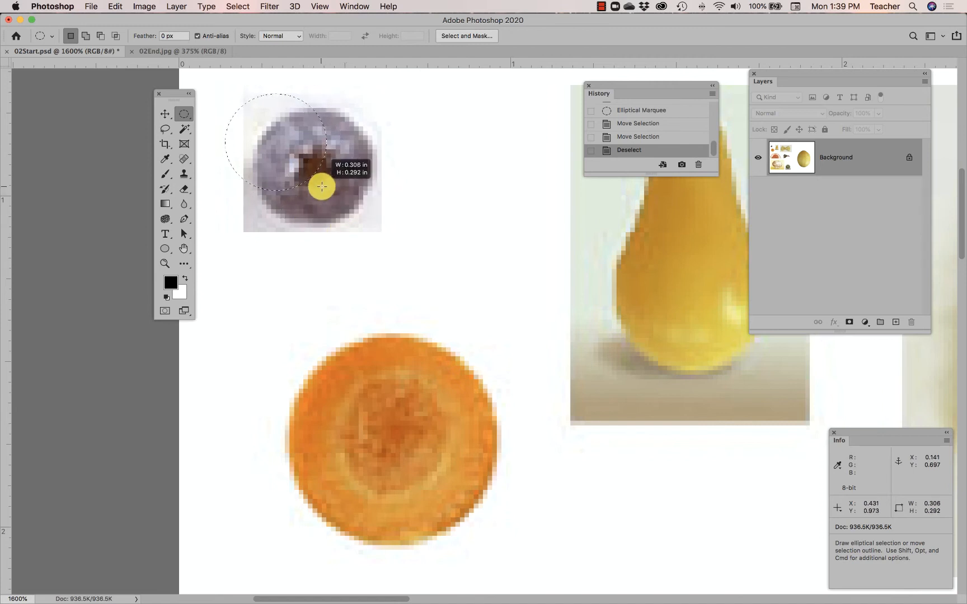
left_click_drag(307, 175, 375, 223)
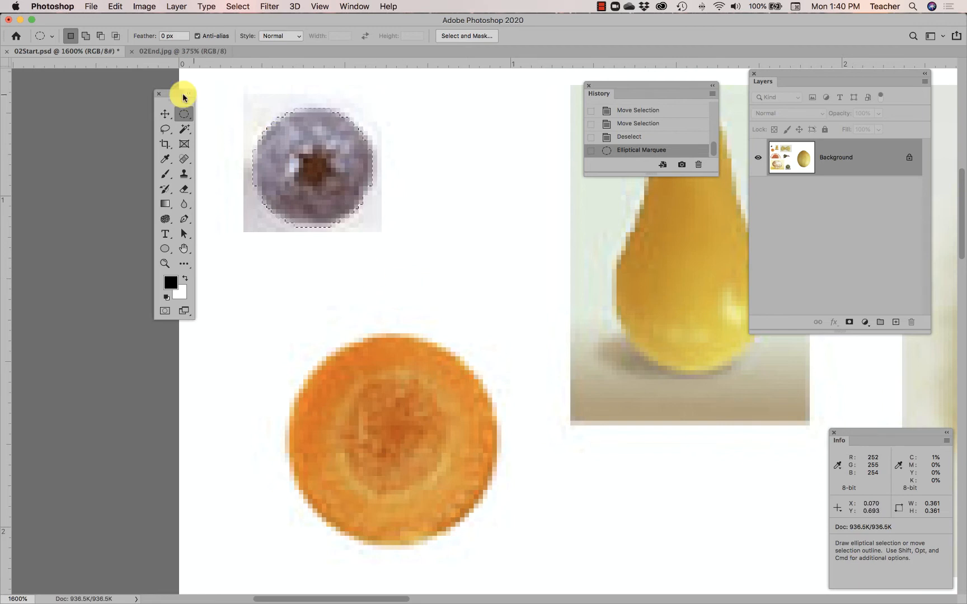
Clear the selection and draw practice Lasso outlines: a loose loop around the blueberry and an irregular shape about 0.93 by 0.74 in
left_click(164, 130)
left_click(164, 130)
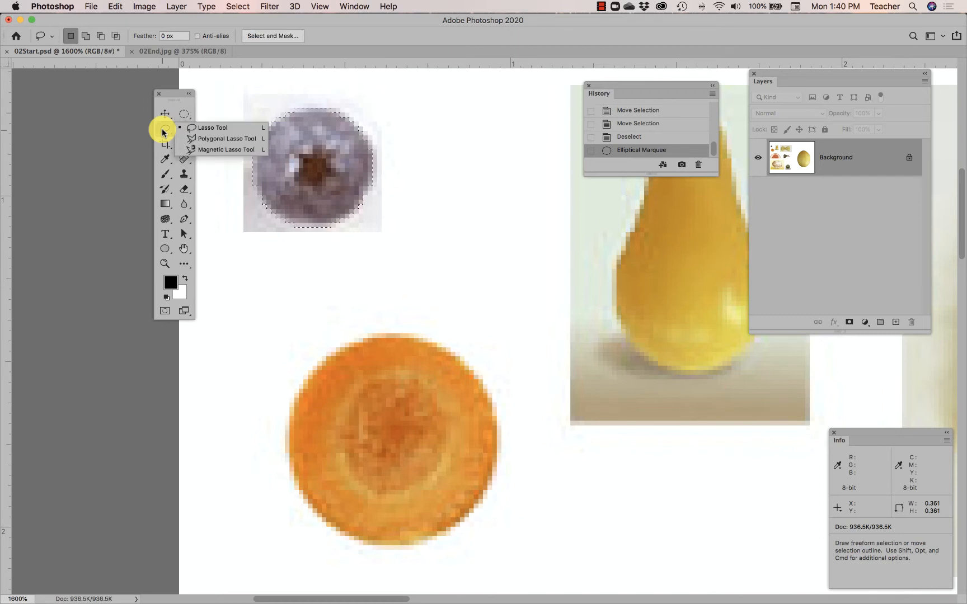
left_click(199, 125)
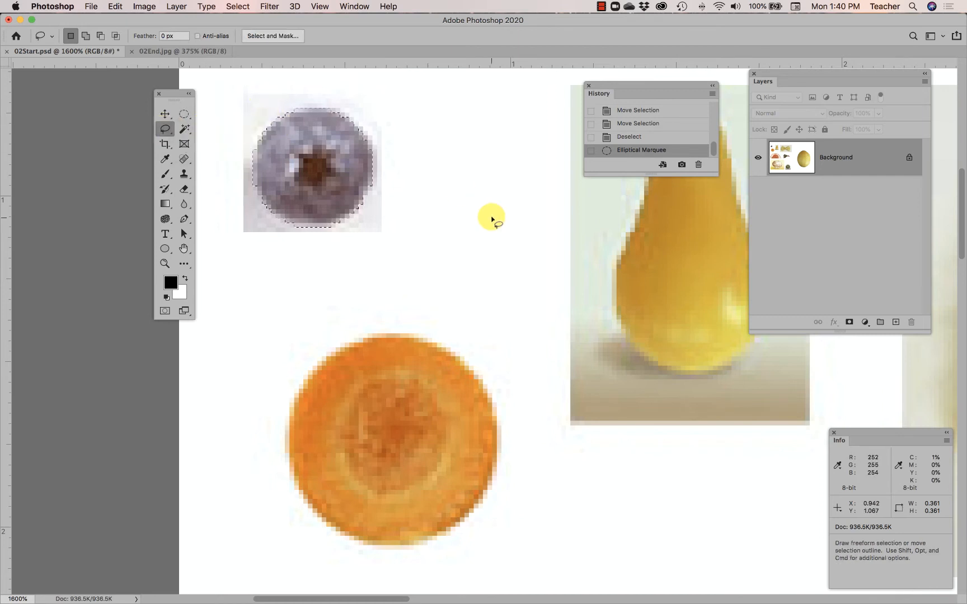
left_click(505, 210)
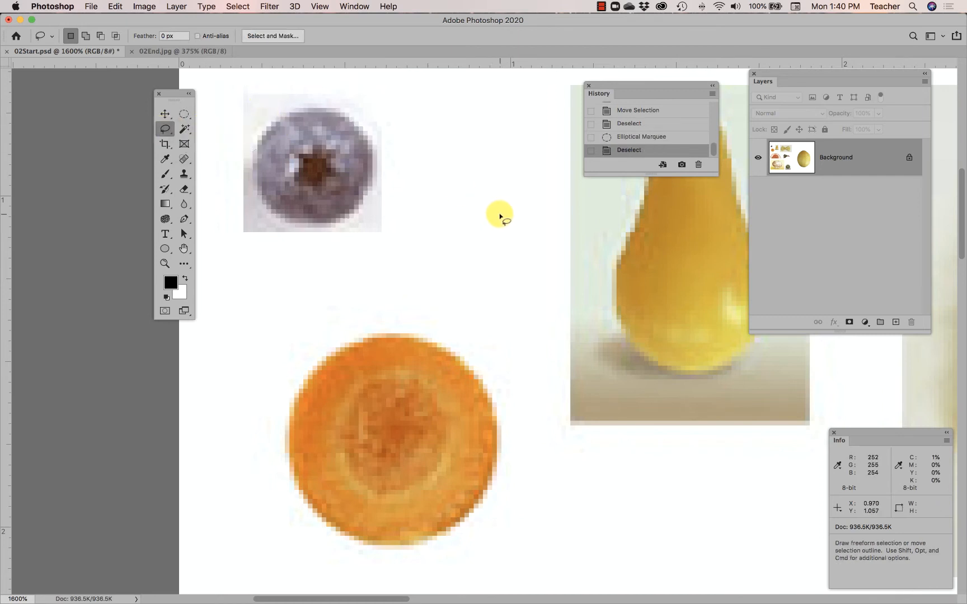
mouse_move(403, 158)
left_mouse_down()
mouse_move(395, 133)
mouse_move(333, 101)
mouse_move(256, 151)
mouse_move(269, 253)
mouse_move(350, 271)
mouse_move(389, 246)
mouse_move(404, 214)
mouse_move(403, 157)
left_mouse_up()
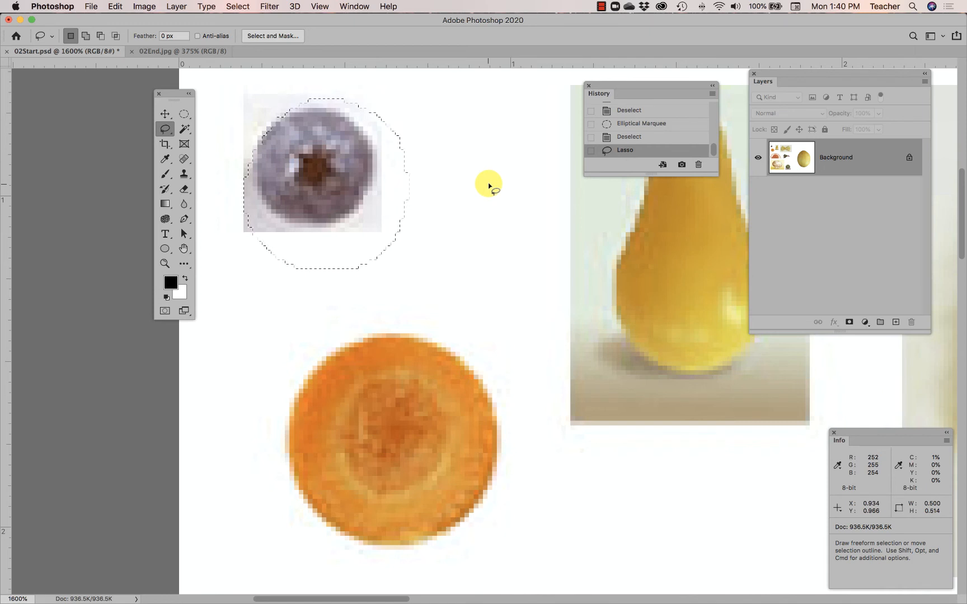
mouse_move(518, 152)
left_mouse_down()
mouse_move(488, 102)
mouse_move(437, 132)
mouse_move(386, 142)
mouse_move(288, 144)
mouse_move(265, 258)
mouse_move(319, 303)
mouse_move(448, 325)
mouse_move(526, 242)
mouse_move(564, 158)
mouse_move(516, 155)
left_mouse_up()
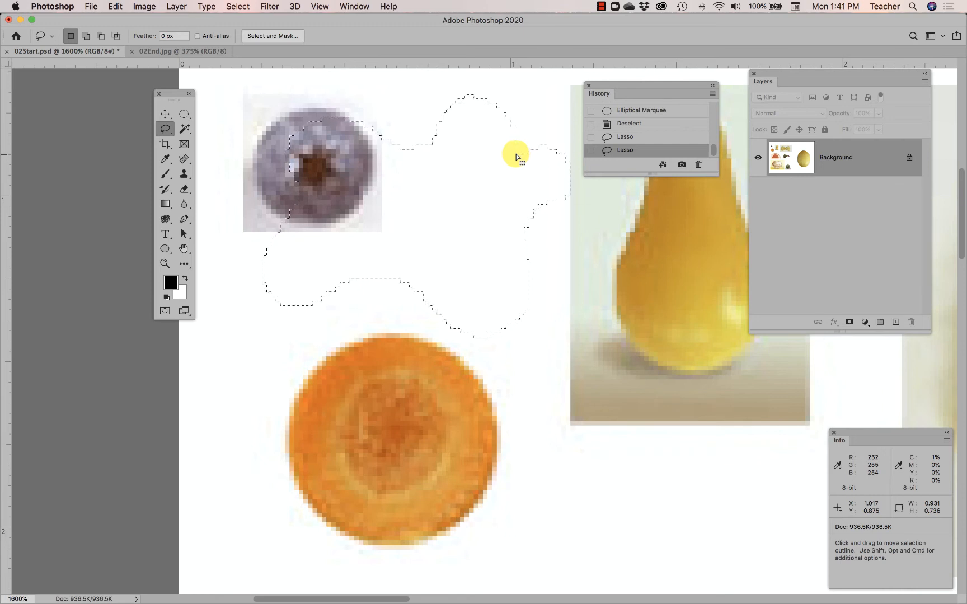
Trace the edge of the carrot slice with a freehand Lasso selection about 0.64 by 0.64 in
mouse_move(447, 352)
left_mouse_down()
mouse_move(423, 343)
mouse_move(349, 342)
mouse_move(293, 382)
mouse_move(290, 430)
mouse_move(312, 500)
mouse_move(383, 548)
mouse_move(466, 541)
left_mouse_up()
mouse_move(489, 414)
left_mouse_down()
mouse_move(448, 363)
mouse_move(399, 329)
left_mouse_up()
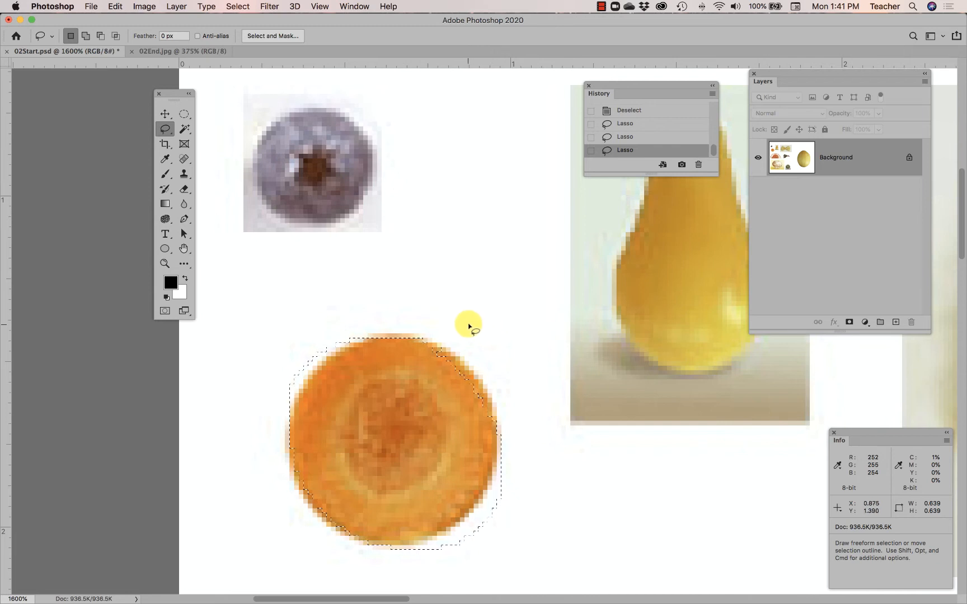
scroll(434, 323, "right", 2)
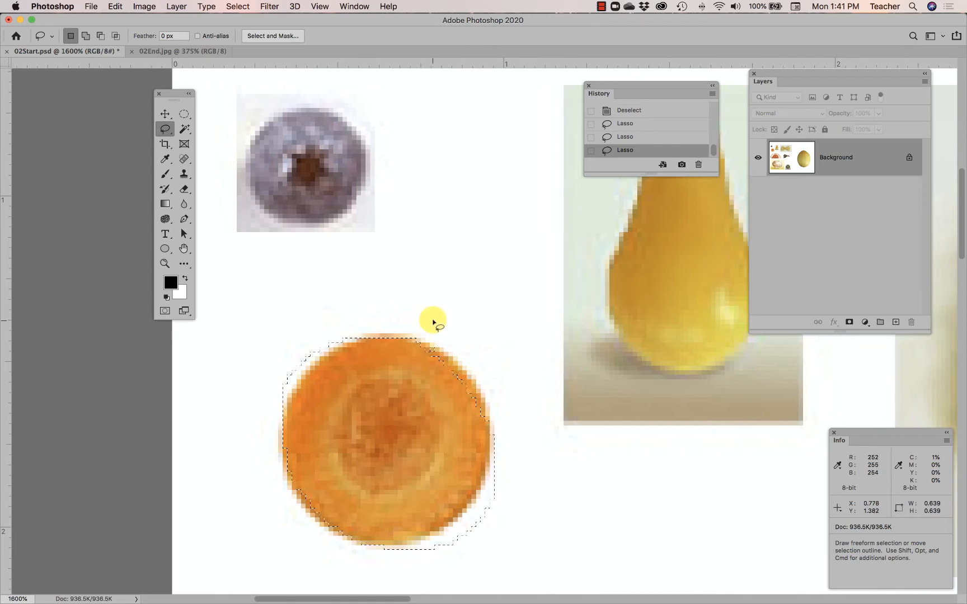
Trace the edge of the pear with a freehand Lasso selection about 0.49 by 0.78 in
scroll(433, 322, "right", 10)
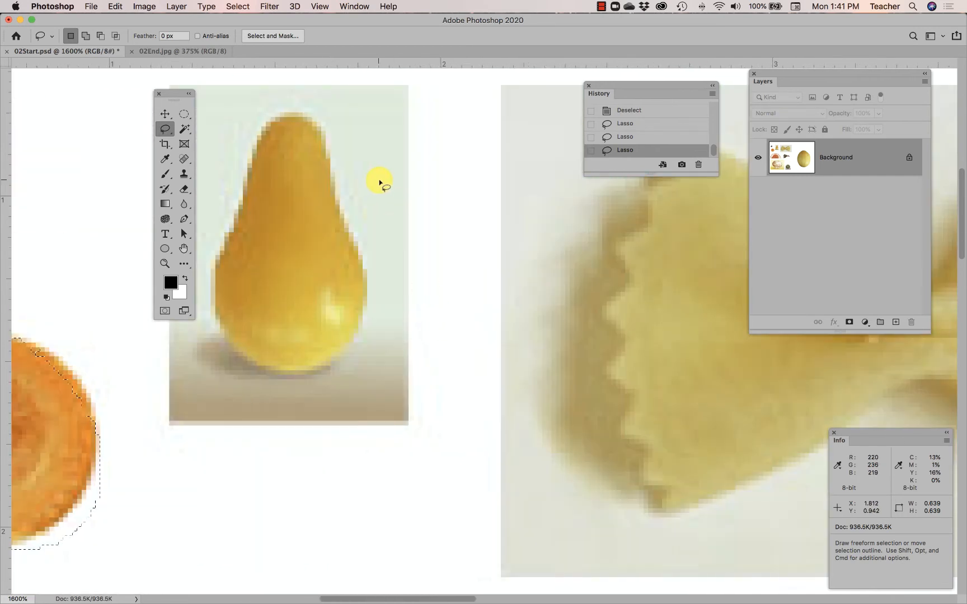
scroll(374, 187, "left", 2)
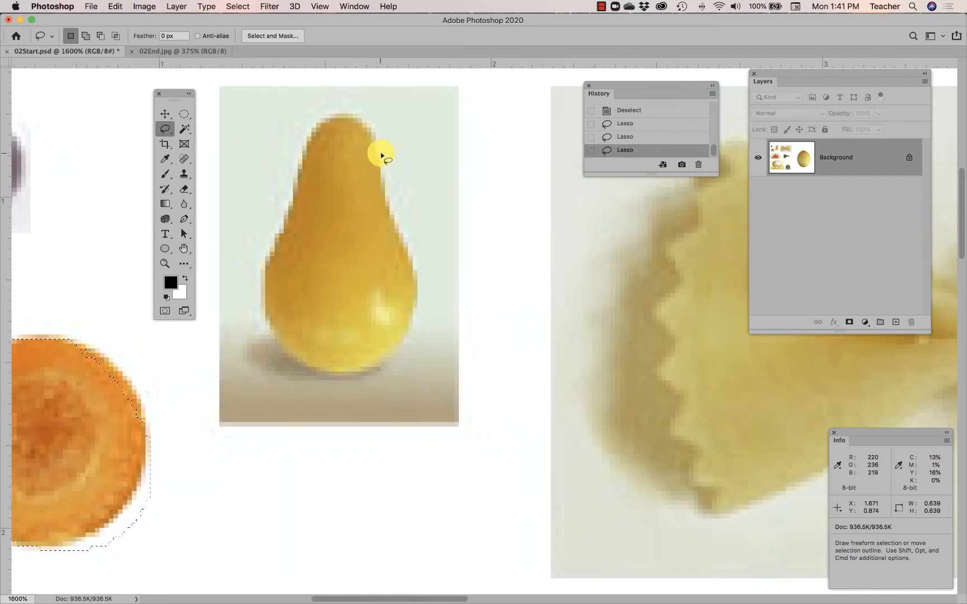
mouse_move(377, 145)
left_mouse_down()
mouse_move(336, 116)
mouse_move(321, 123)
mouse_move(265, 277)
mouse_move(264, 315)
mouse_move(294, 353)
mouse_move(337, 369)
mouse_move(388, 363)
mouse_move(413, 330)
mouse_move(420, 274)
mouse_move(376, 144)
left_mouse_up()
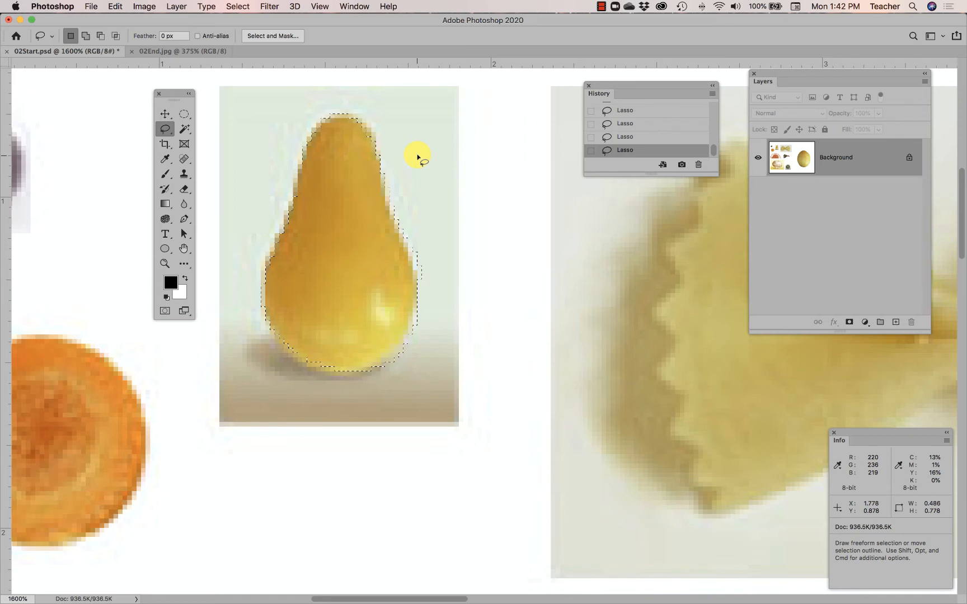
Subtract the excess background slivers along the pear's right side from the selection with the Lasso
key("alt")
key("alt")
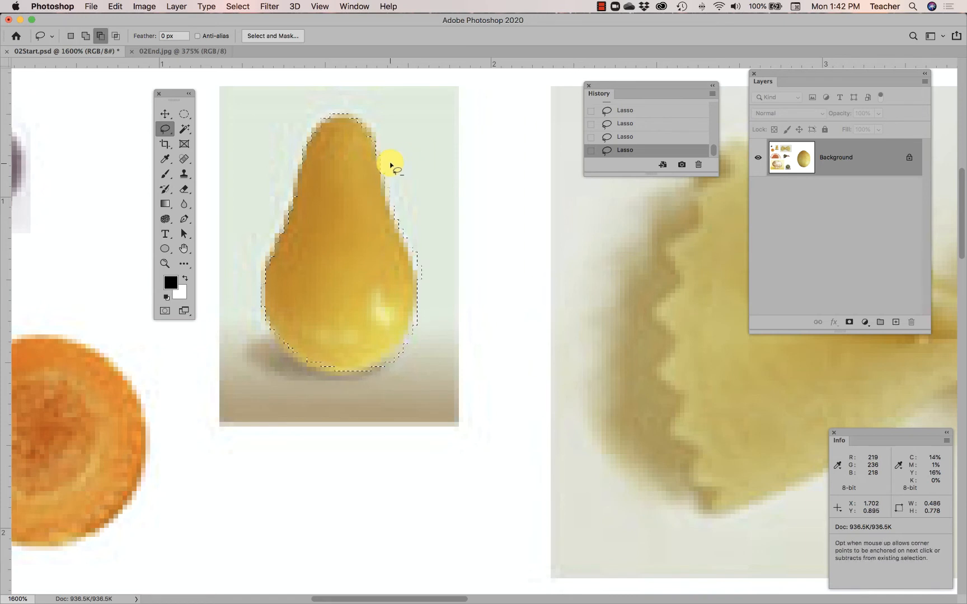
mouse_move(381, 164)
left_mouse_down()
mouse_move(419, 283)
mouse_move(437, 293)
mouse_move(476, 250)
mouse_move(459, 179)
mouse_move(414, 164)
mouse_move(386, 175)
left_mouse_up()
mouse_move(415, 319)
left_mouse_down()
mouse_move(385, 361)
mouse_move(348, 375)
mouse_move(351, 393)
mouse_move(430, 376)
mouse_move(444, 305)
mouse_move(424, 303)
left_mouse_up()
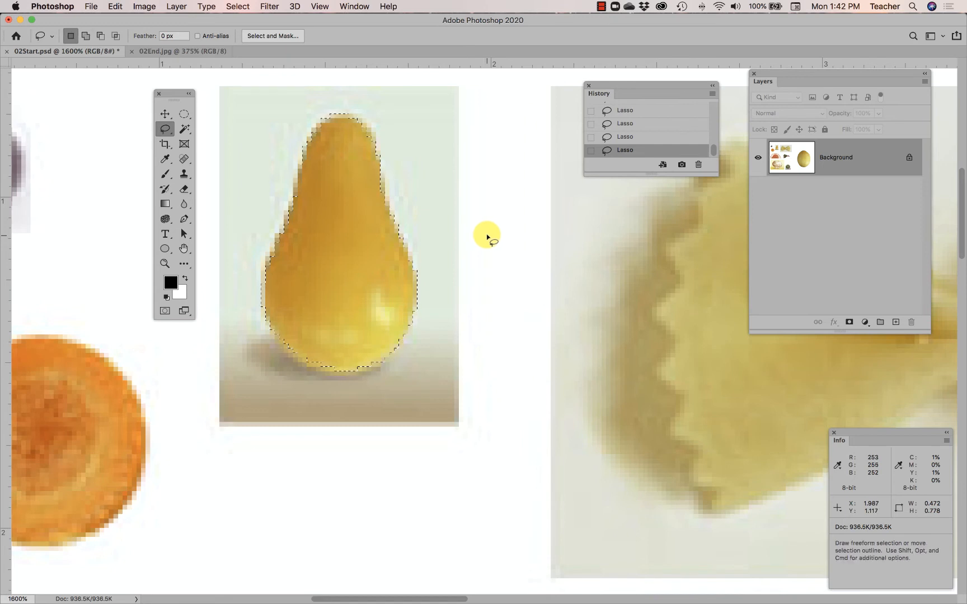
Add the missed slivers along the pear's left side and lower edge to the selection with the Lasso
key("shift")
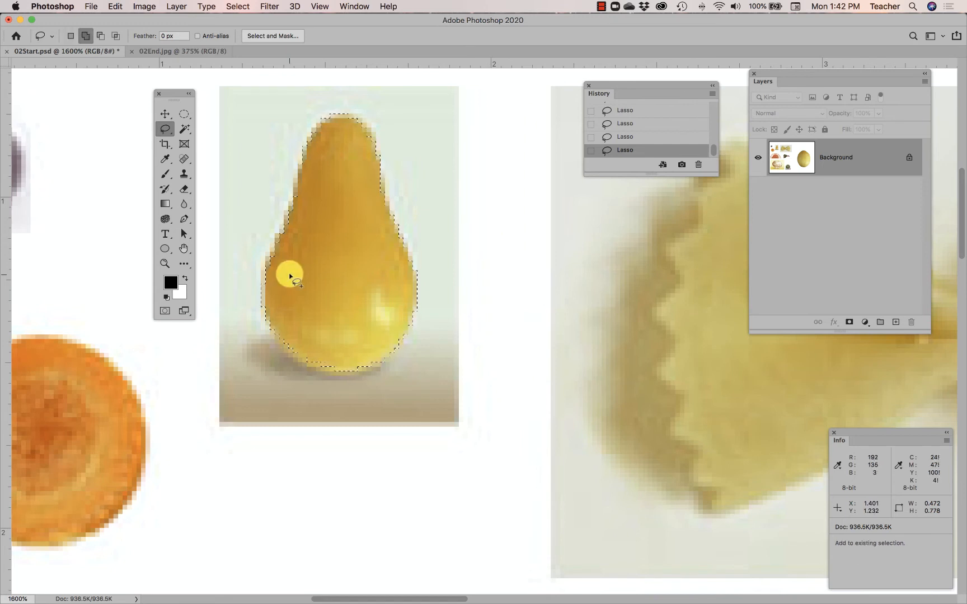
left_click_drag(290, 222, 268, 269)
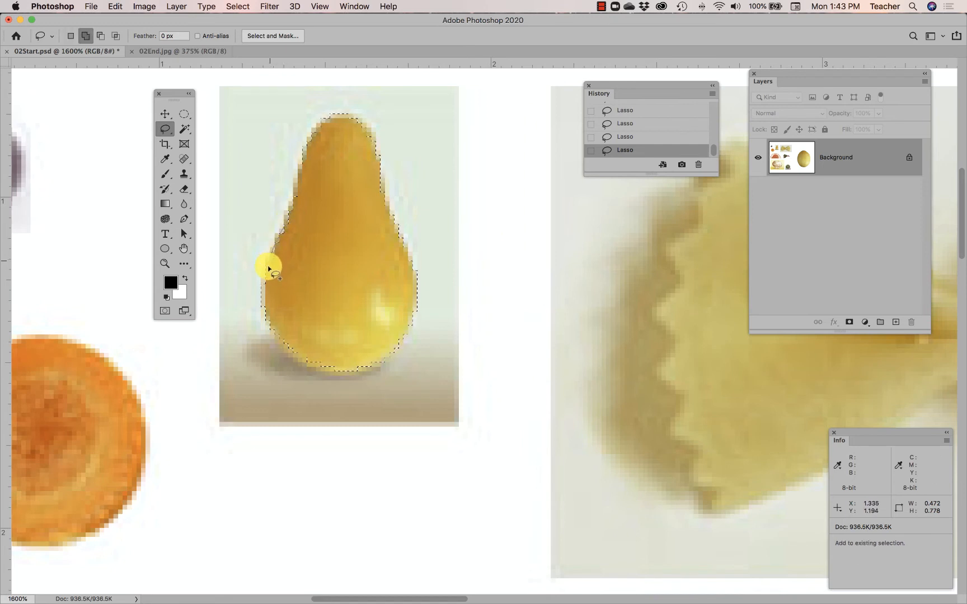
left_click_drag(301, 222, 305, 226)
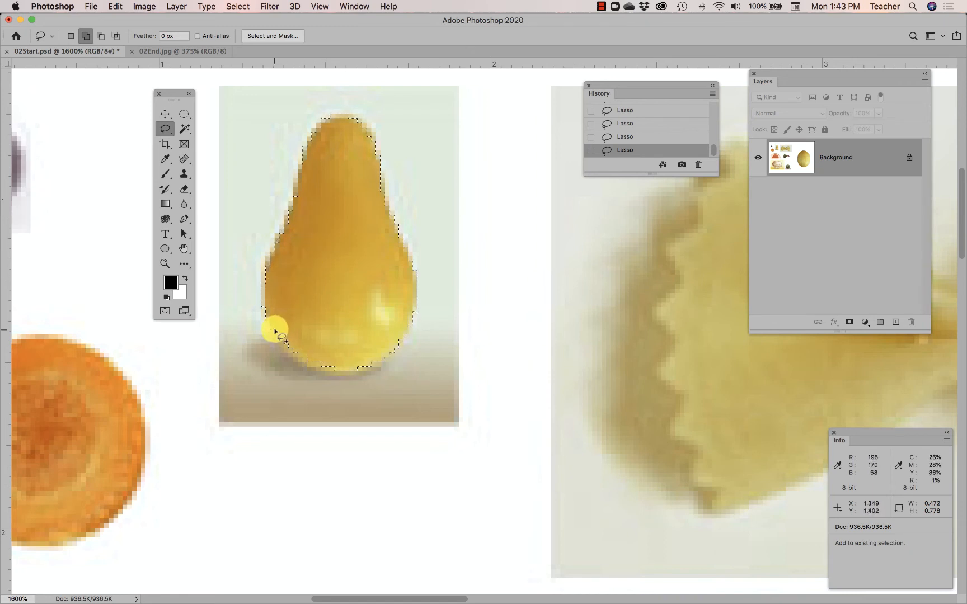
mouse_move(304, 364)
left_mouse_down()
mouse_move(298, 322)
mouse_move(277, 327)
mouse_move(340, 372)
mouse_move(329, 348)
mouse_move(309, 350)
left_mouse_up()
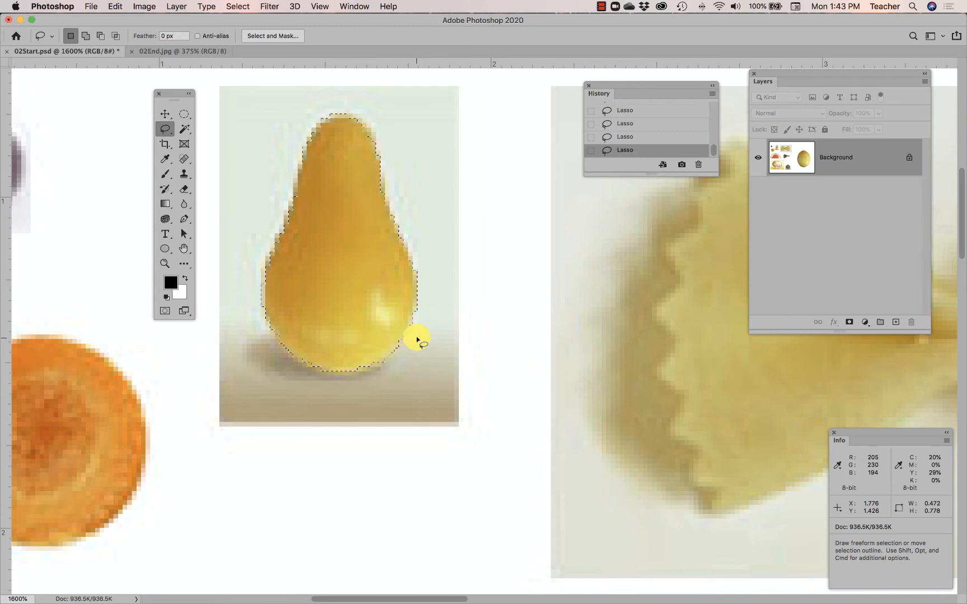
key("alt")
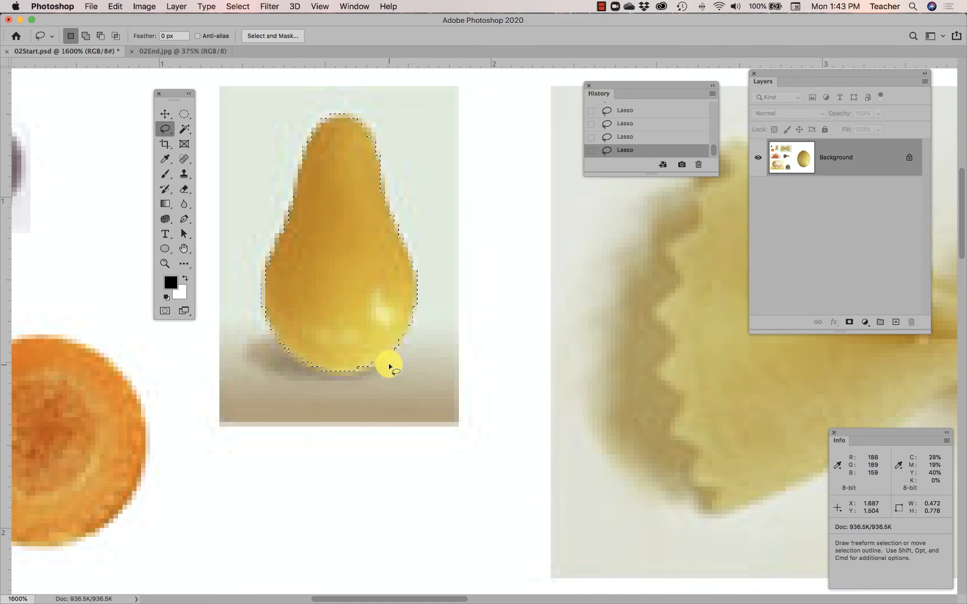
key("alt")
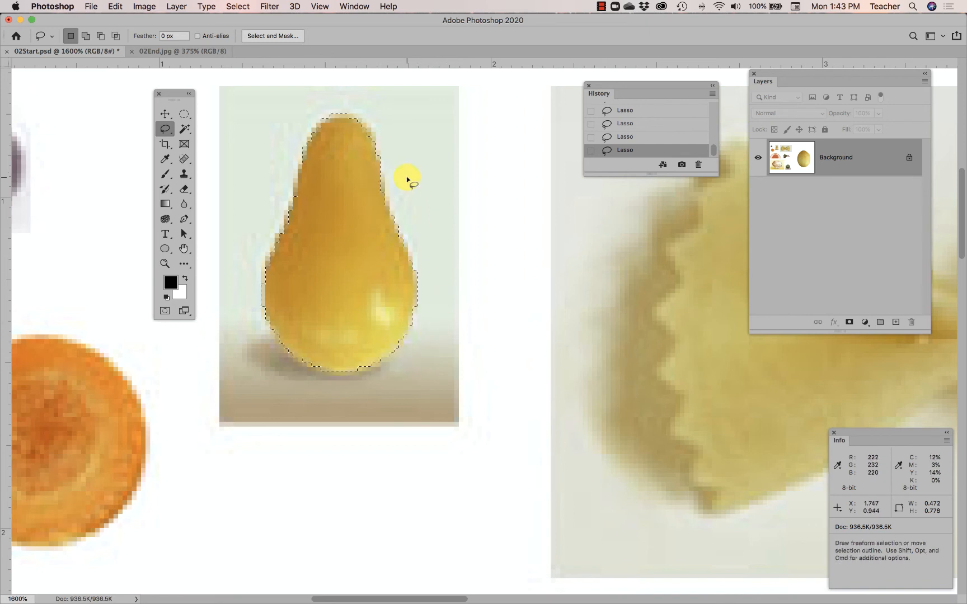
key("shift")
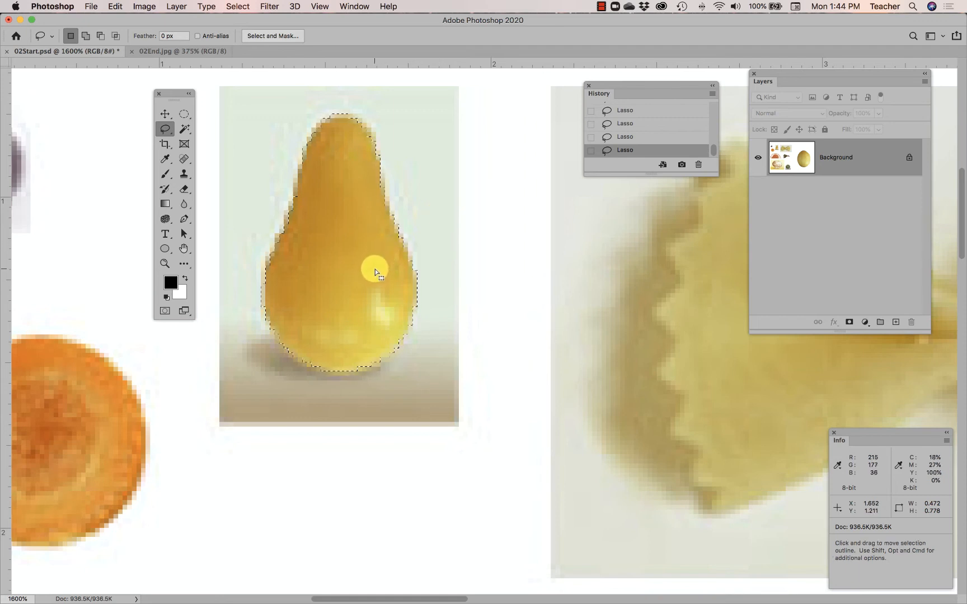
Move the floating toolbox off the bow-tie pasta so its left wing is uncovered
scroll(375, 274, "right", 2)
scroll(374, 272, "right", 15)
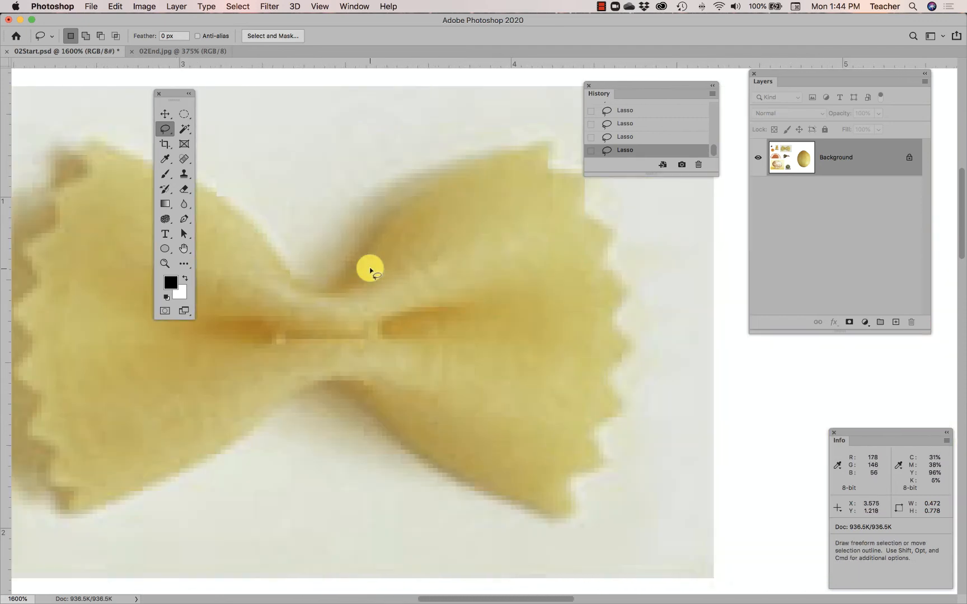
scroll(369, 270, "left", 1)
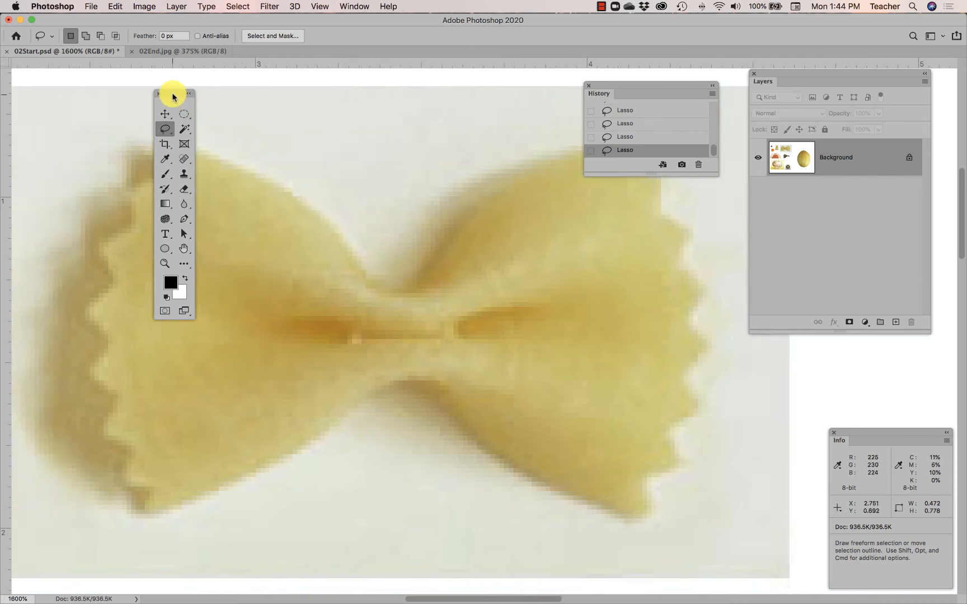
left_click_drag(174, 96, 43, 88)
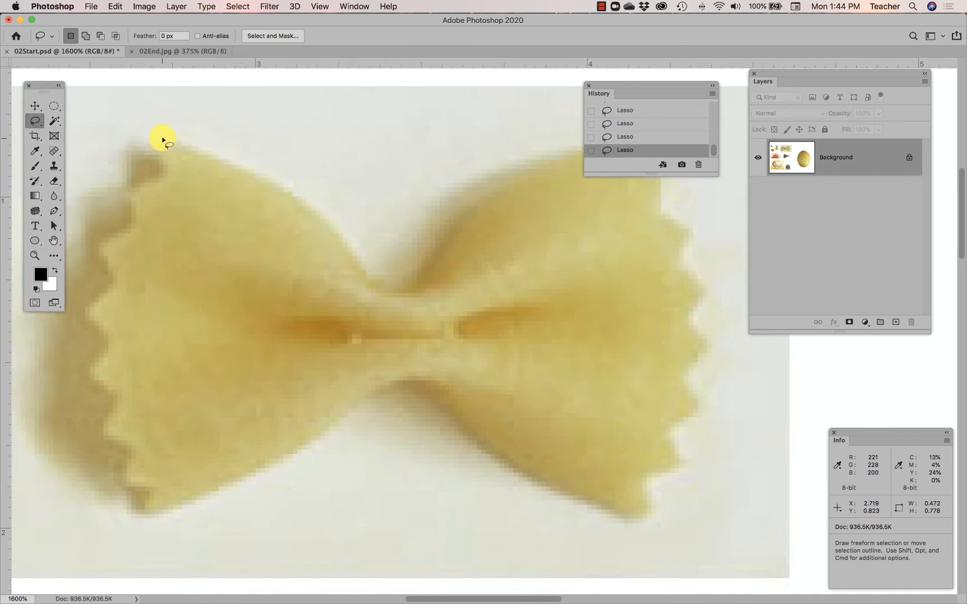
Try a Lasso trace of the pasta's upper edge, moving the History panel clear of the pasta before deselecting
mouse_move(162, 138)
left_mouse_down()
mouse_move(297, 202)
mouse_move(383, 295)
mouse_move(410, 293)
mouse_move(434, 276)
mouse_move(501, 192)
mouse_move(558, 161)
mouse_move(658, 139)
left_mouse_up()
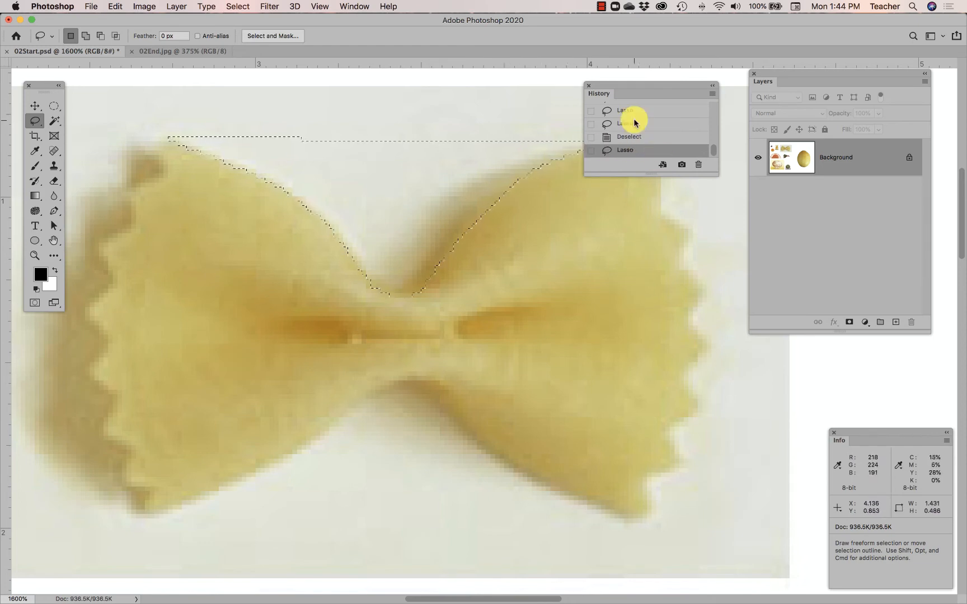
left_click_drag(621, 87, 794, 286)
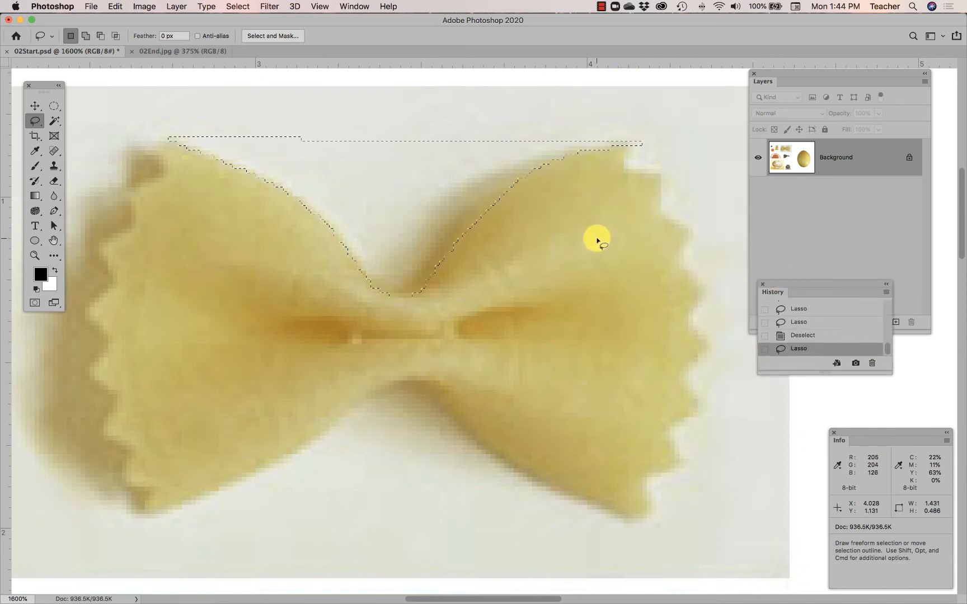
left_click(238, 6)
left_click(242, 31)
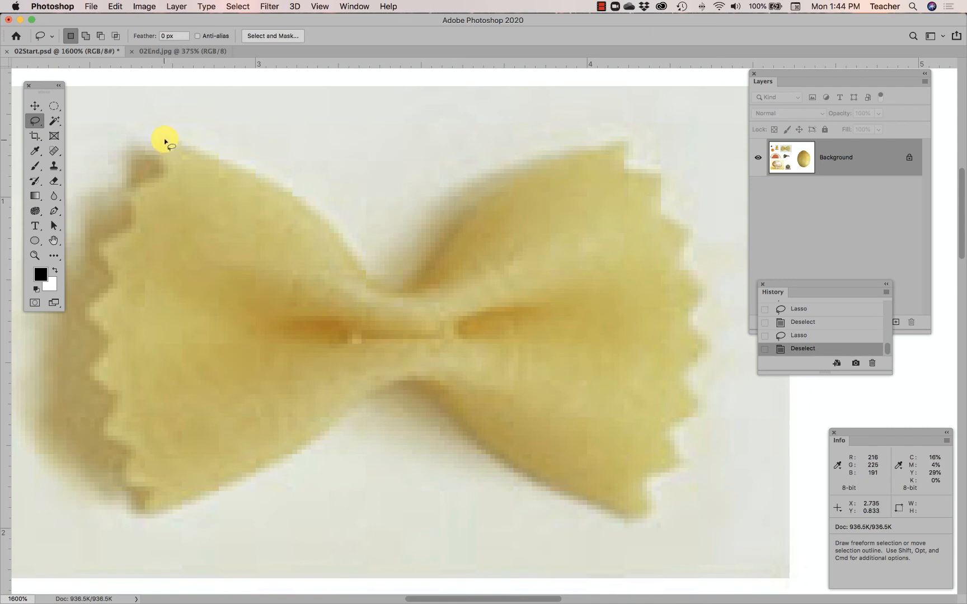
Try to trace the pasta's upper curve and upper-right serrations with the Lasso, about 1.61 by 0.54 in, and deselect
mouse_move(165, 140)
left_mouse_down()
mouse_move(300, 205)
mouse_move(371, 284)
mouse_move(398, 296)
mouse_move(513, 189)
mouse_move(571, 156)
mouse_move(628, 144)
left_mouse_up()
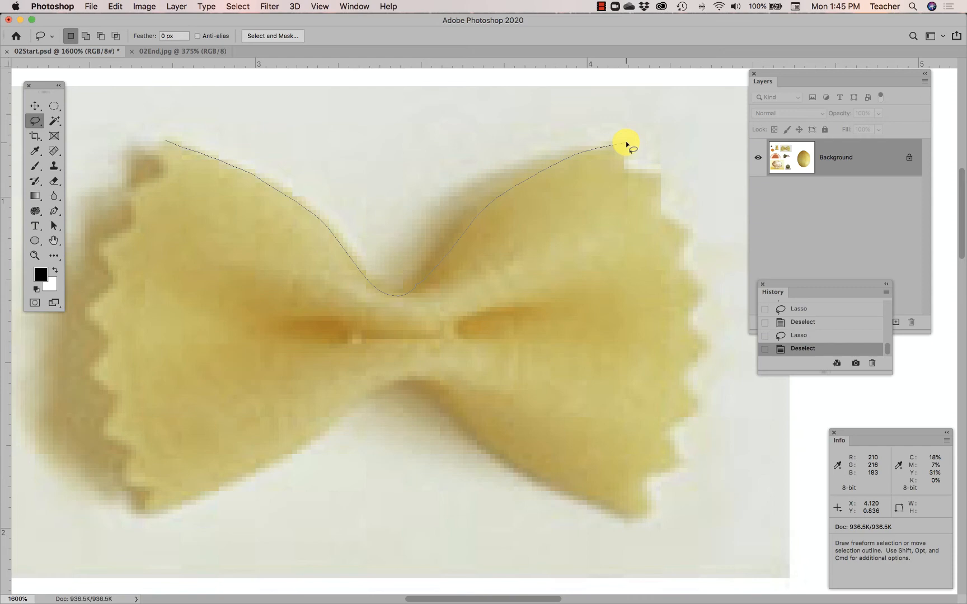
mouse_move(627, 145)
left_mouse_down()
mouse_move(616, 170)
mouse_move(662, 171)
mouse_move(650, 212)
mouse_move(698, 233)
mouse_move(666, 266)
mouse_move(708, 290)
mouse_move(685, 323)
left_mouse_up()
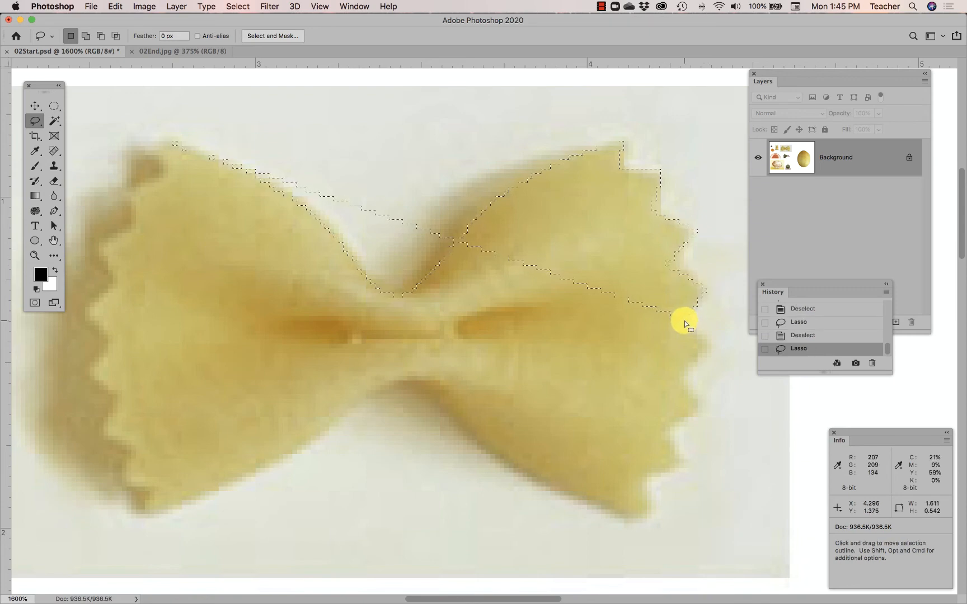
key("super+d")
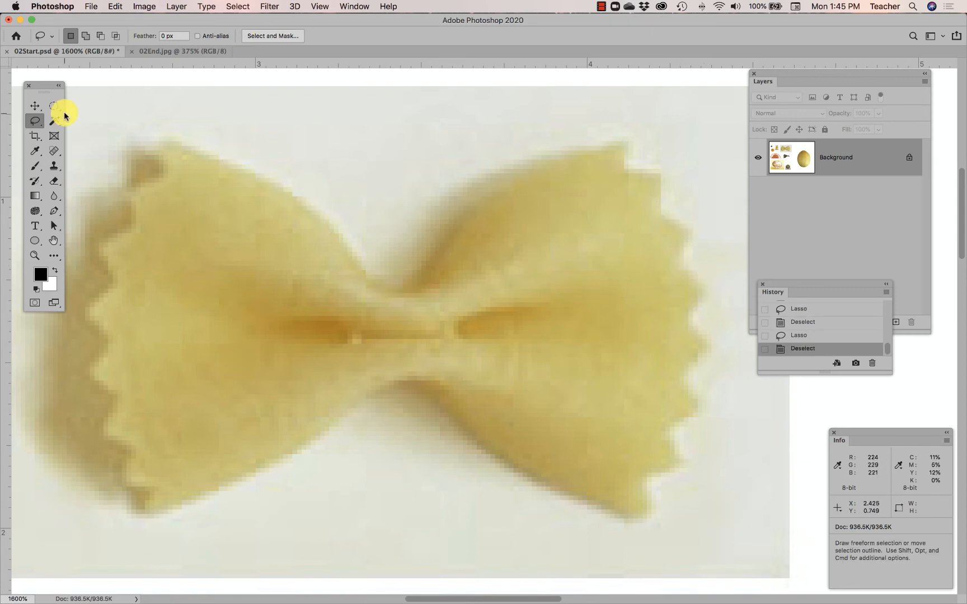
Start a Polygonal Lasso outline at the pasta's lower-left corner and trace the lower serrations of its left edge
left_click(34, 121)
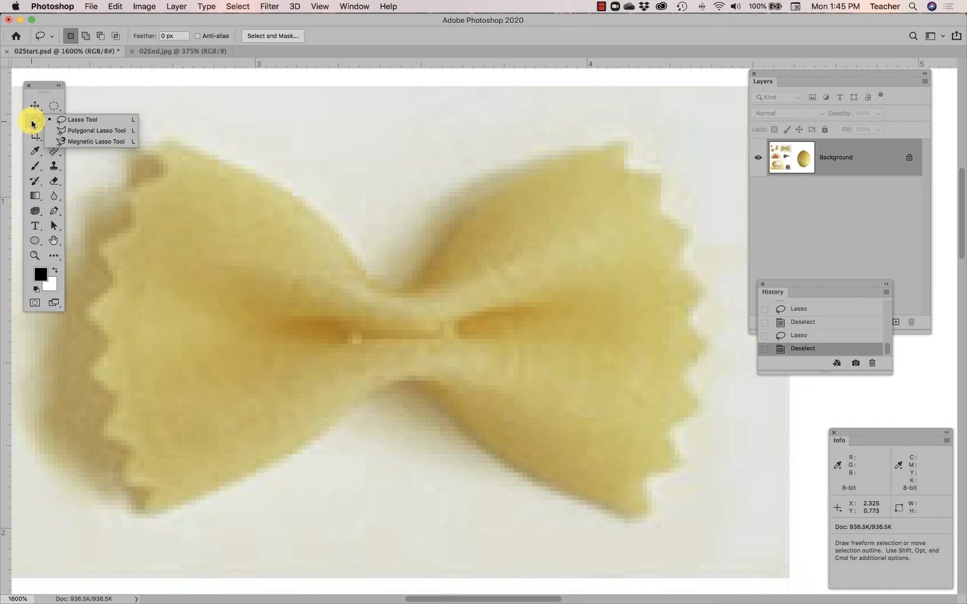
left_click(94, 133)
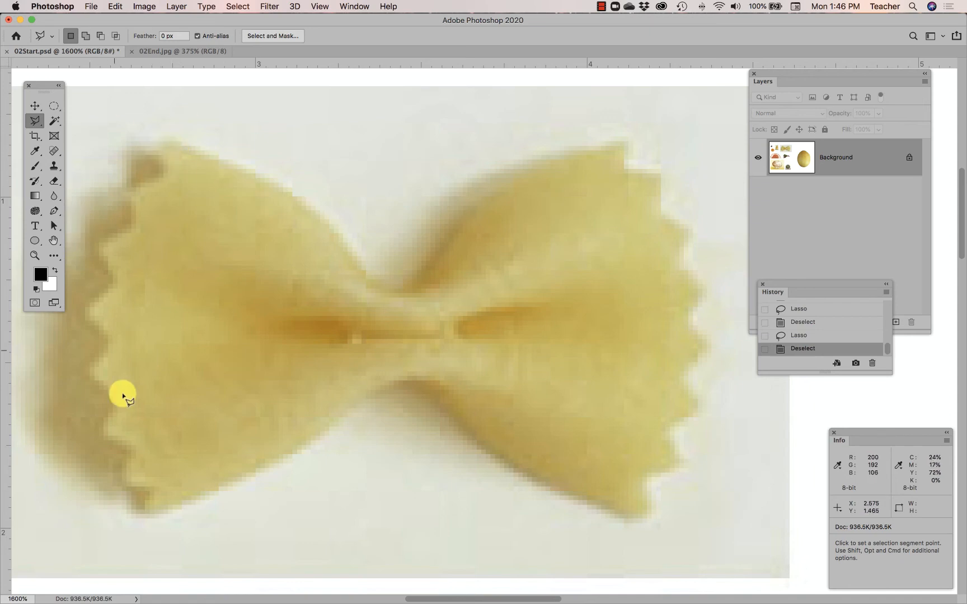
left_click(146, 507)
left_click(154, 486)
left_click(124, 484)
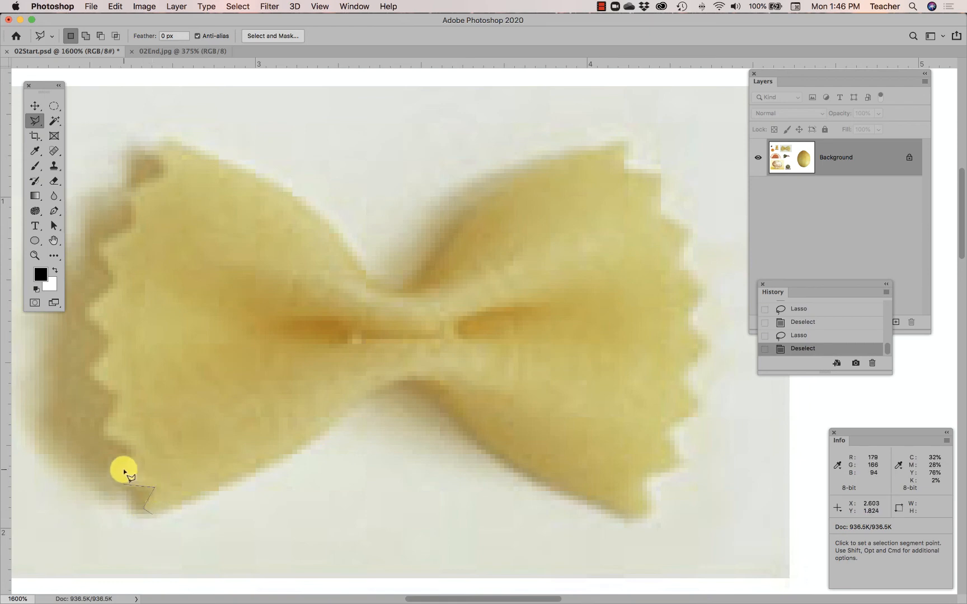
left_click(138, 446)
left_click(103, 432)
left_click(124, 395)
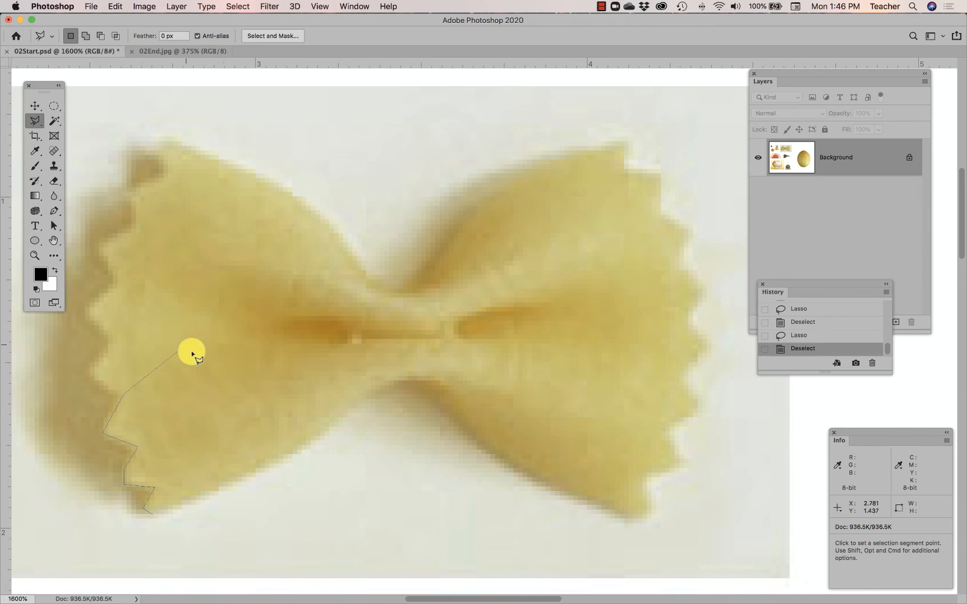
Continue the Polygonal Lasso outline along the upper serrations of the pasta's left edge to its upper-left corner
left_click(90, 373)
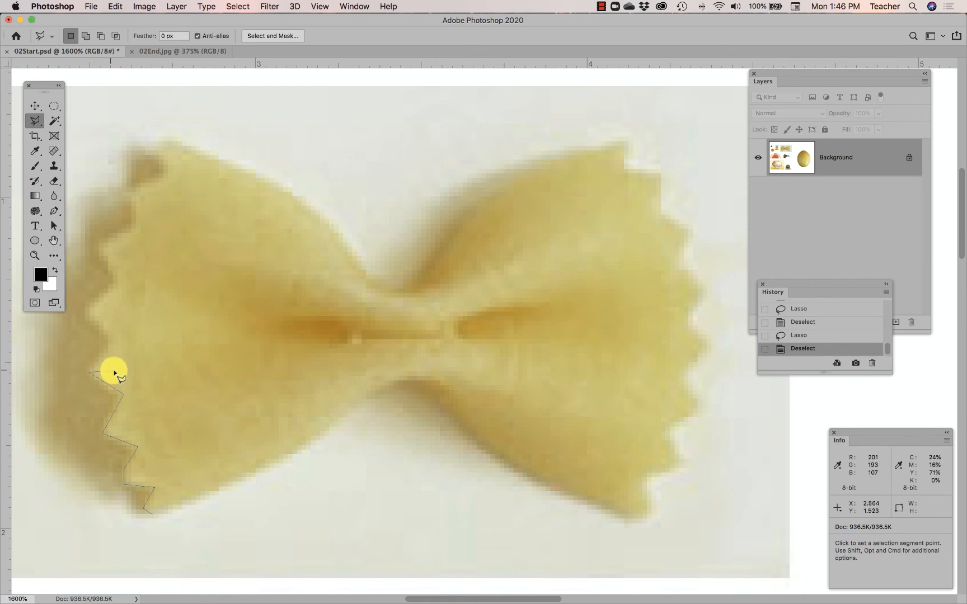
left_click(115, 339)
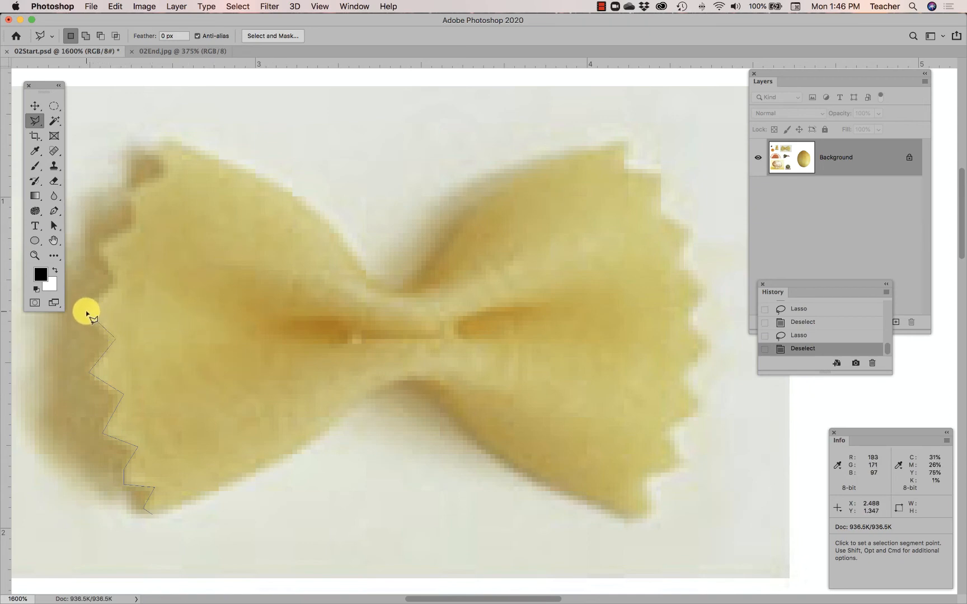
left_click(122, 278)
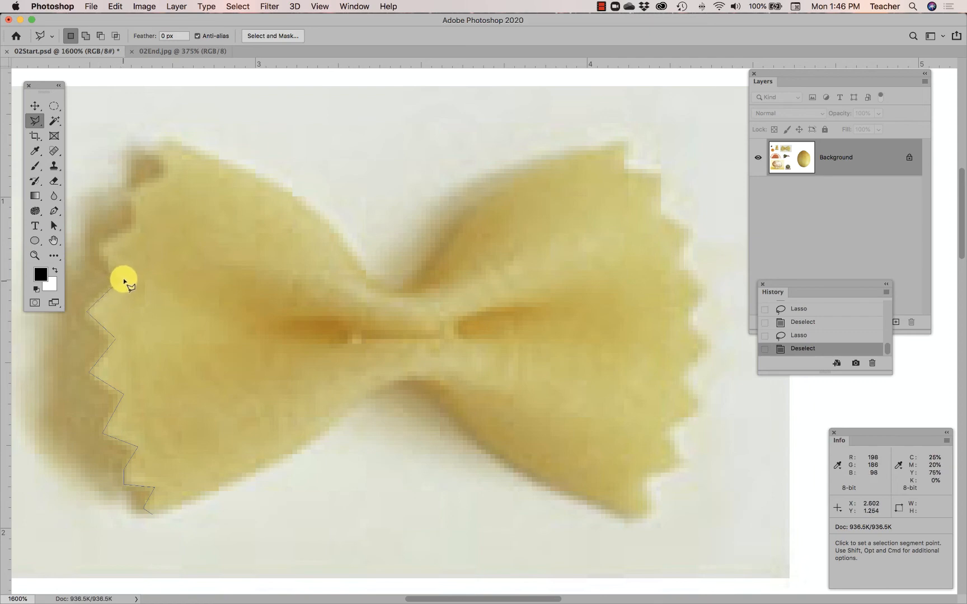
left_click(100, 245)
left_click(133, 229)
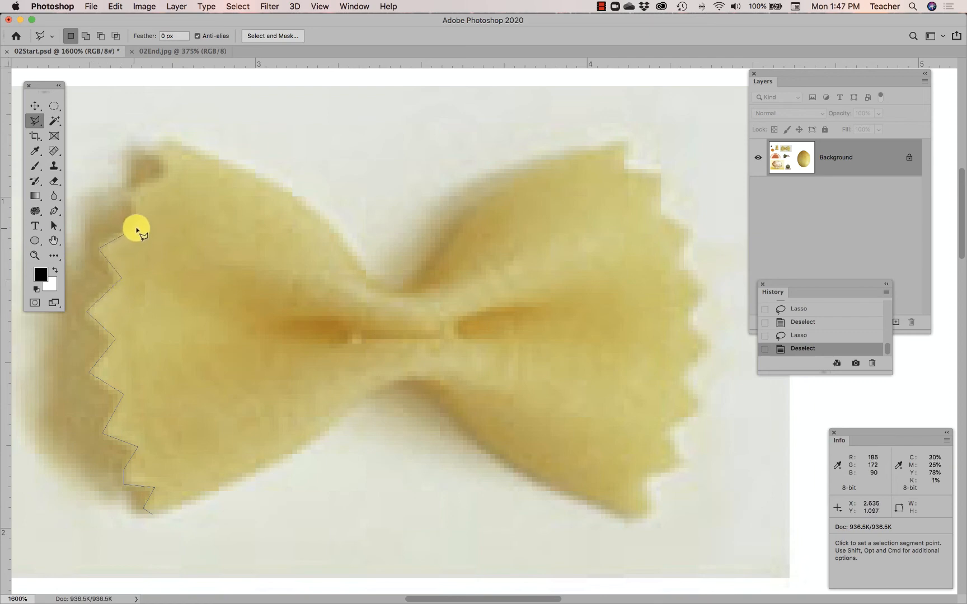
left_click(133, 193)
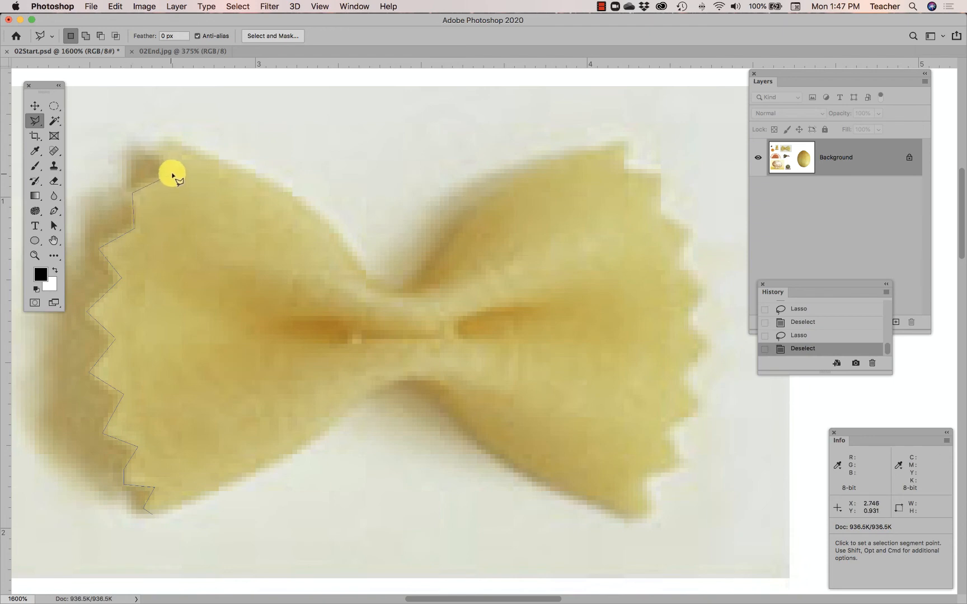
left_click(175, 168)
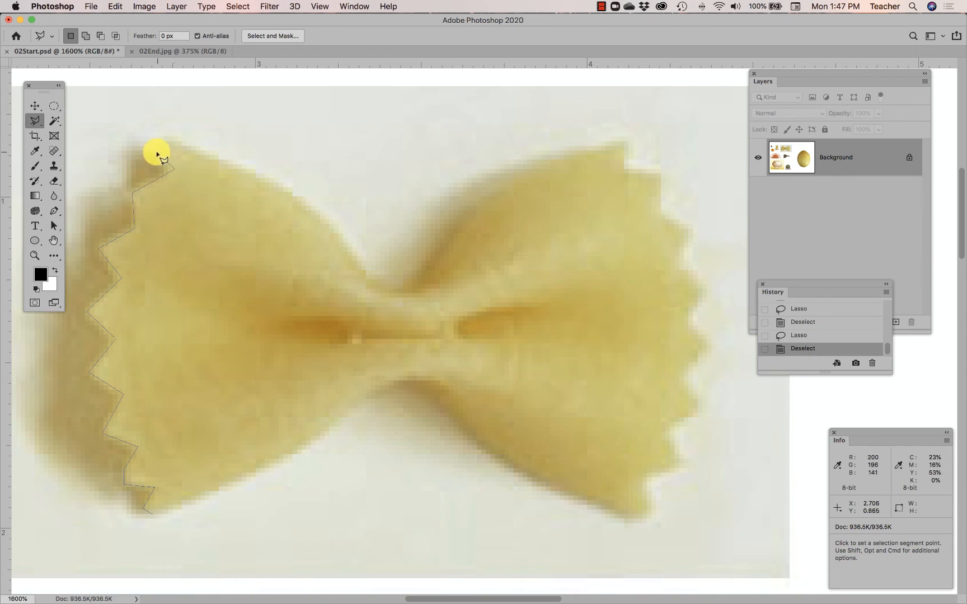
left_click(159, 153)
left_click(177, 148)
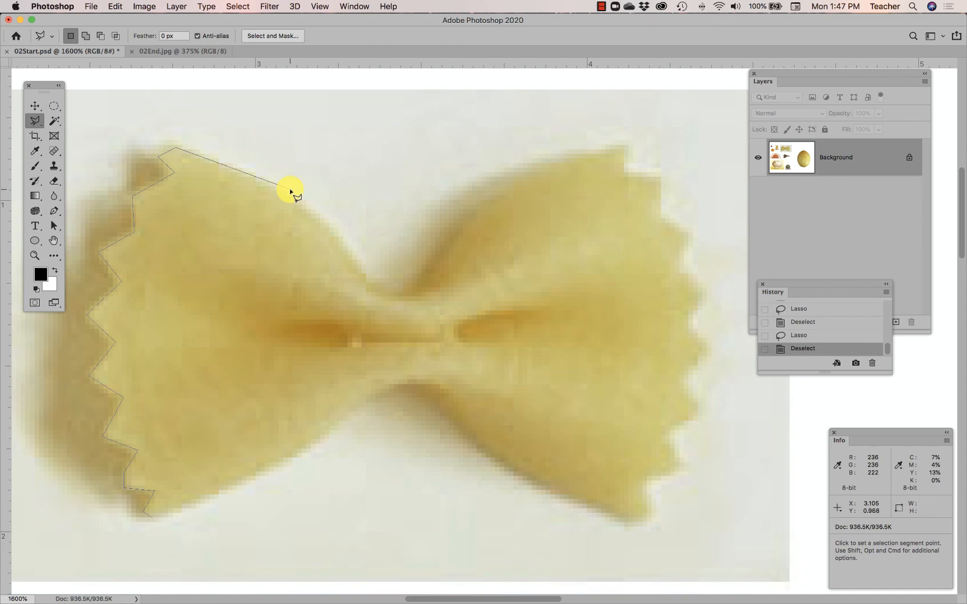
Continue the outline freehand along the pasta's upper curve, from the upper-left corner through the pinch to the upper-right corner
scroll(364, 171, "up", 1)
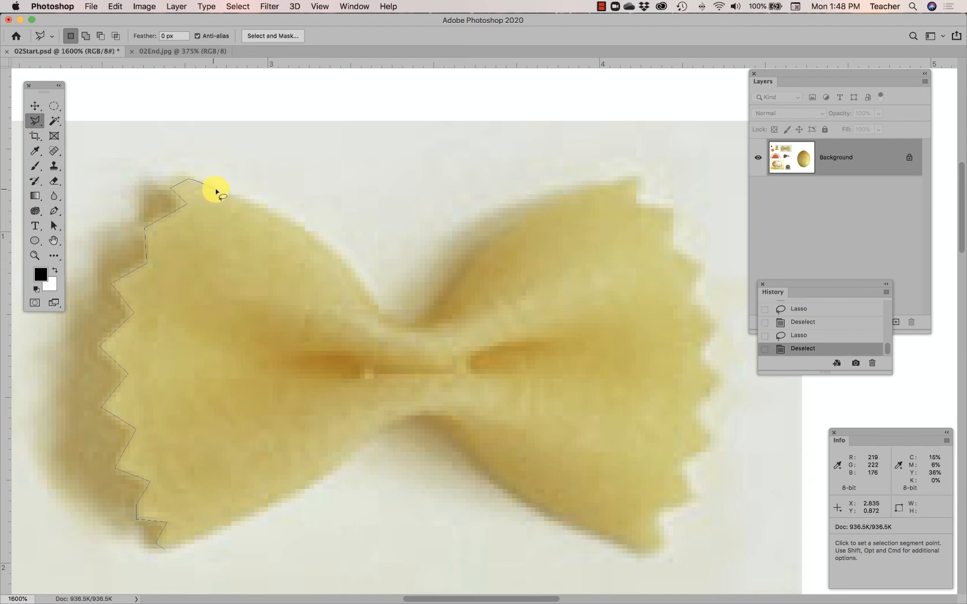
mouse_move(243, 199)
left_mouse_down()
mouse_move(318, 239)
mouse_move(388, 325)
mouse_move(408, 333)
mouse_move(434, 322)
mouse_move(462, 286)
mouse_move(465, 295)
mouse_move(551, 204)
mouse_move(635, 178)
left_mouse_up()
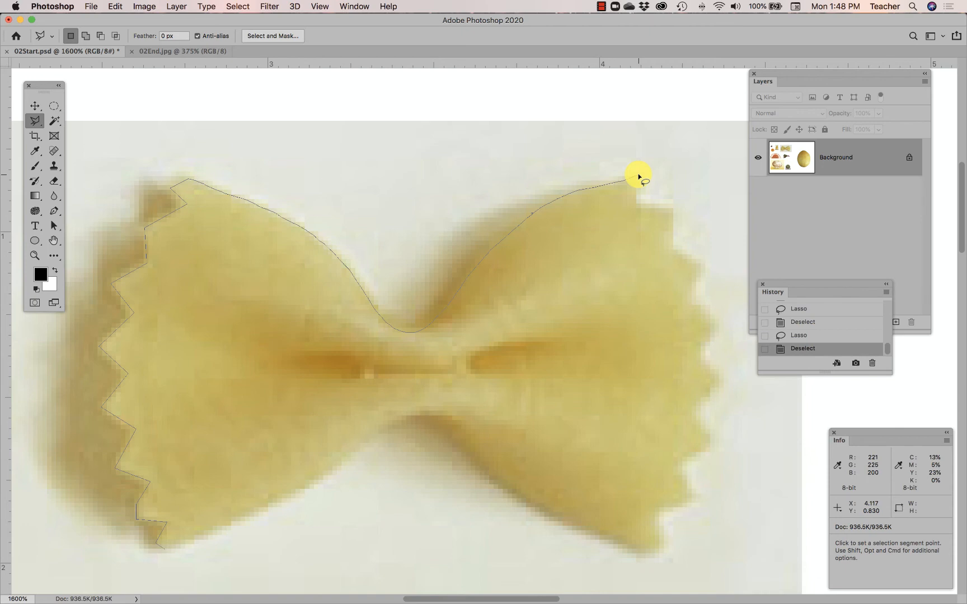
mouse_move(638, 175)
left_mouse_down()
mouse_move(648, 182)
mouse_move(641, 185)
left_mouse_up()
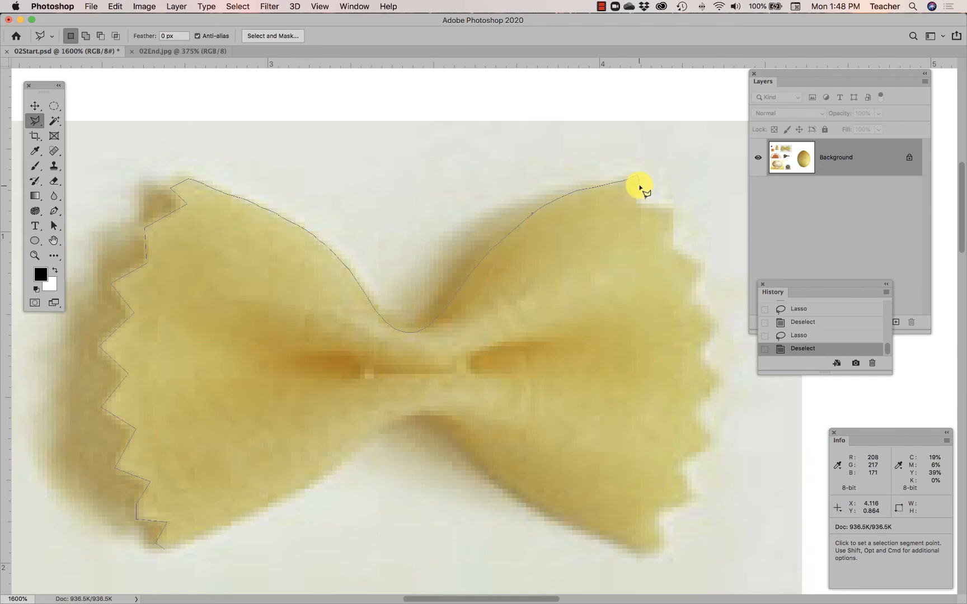
mouse_move(639, 184)
left_mouse_down()
mouse_move(628, 200)
mouse_move(636, 207)
left_mouse_up()
Extend the Polygonal Lasso outline with straight segments along the upper serrations of the pasta's right edge
left_click(637, 206)
left_click(672, 207)
left_click(671, 248)
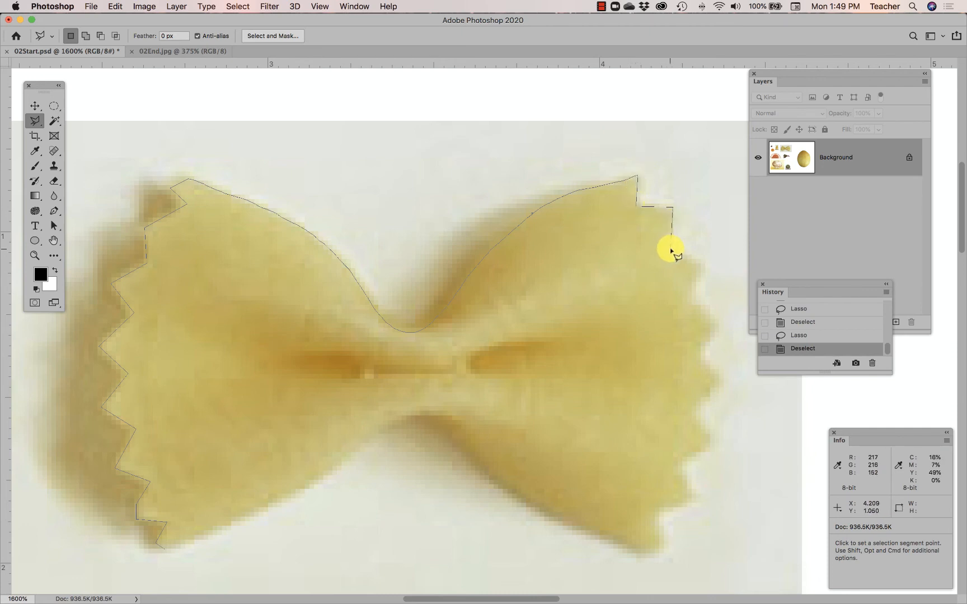
left_click(701, 266)
left_click(688, 296)
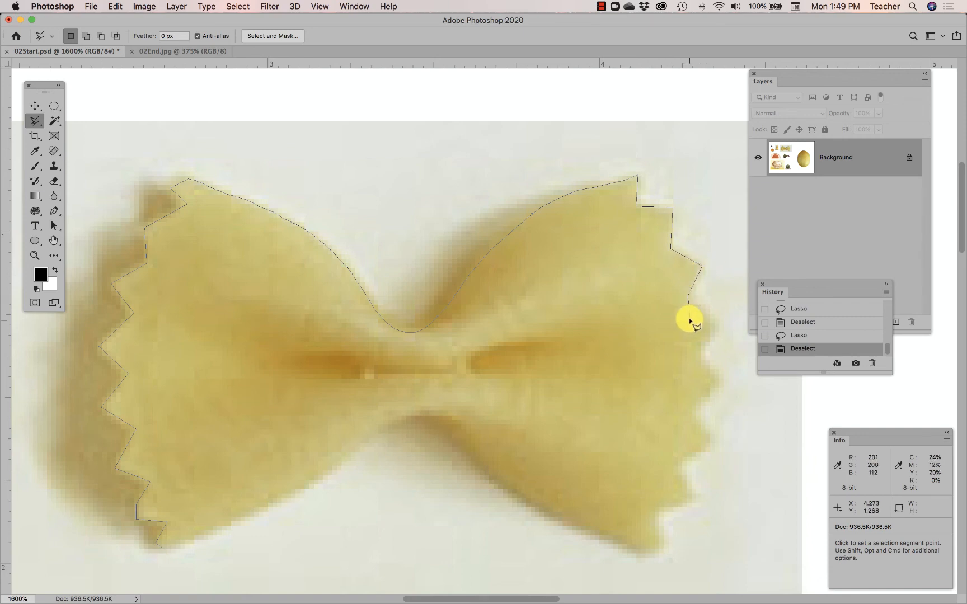
left_click(716, 325)
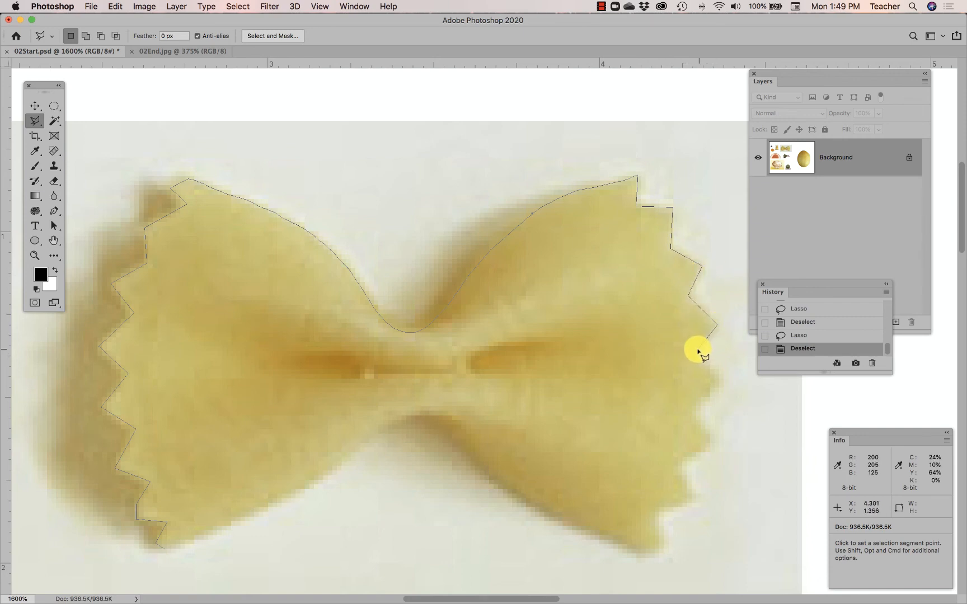
Continue the Polygonal Lasso outline down the remaining serrations of the pasta's right edge to its lower-right corner
left_click(696, 350)
left_click(720, 379)
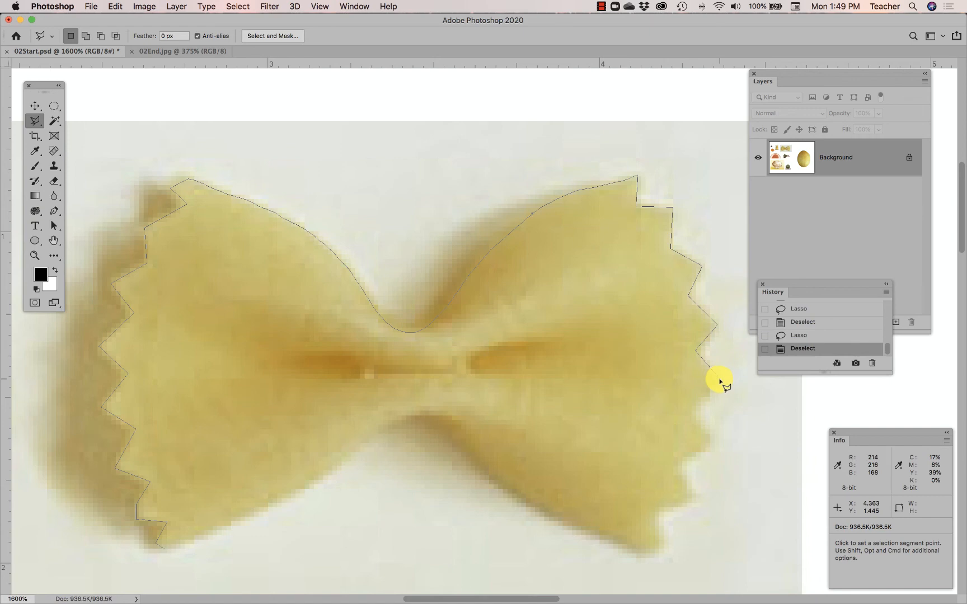
left_click(691, 413)
left_click(708, 440)
left_click(673, 462)
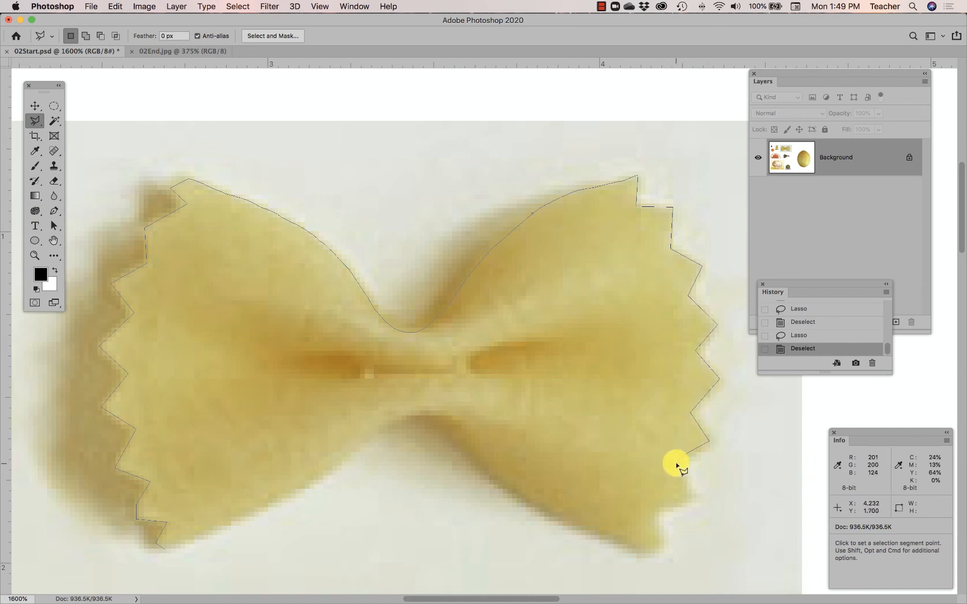
left_click(694, 497)
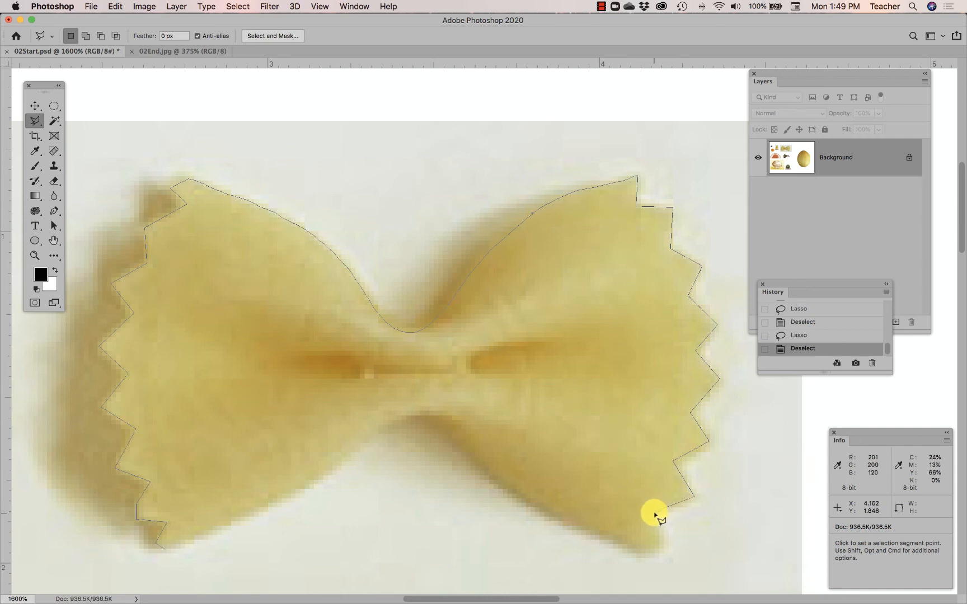
left_click(653, 514)
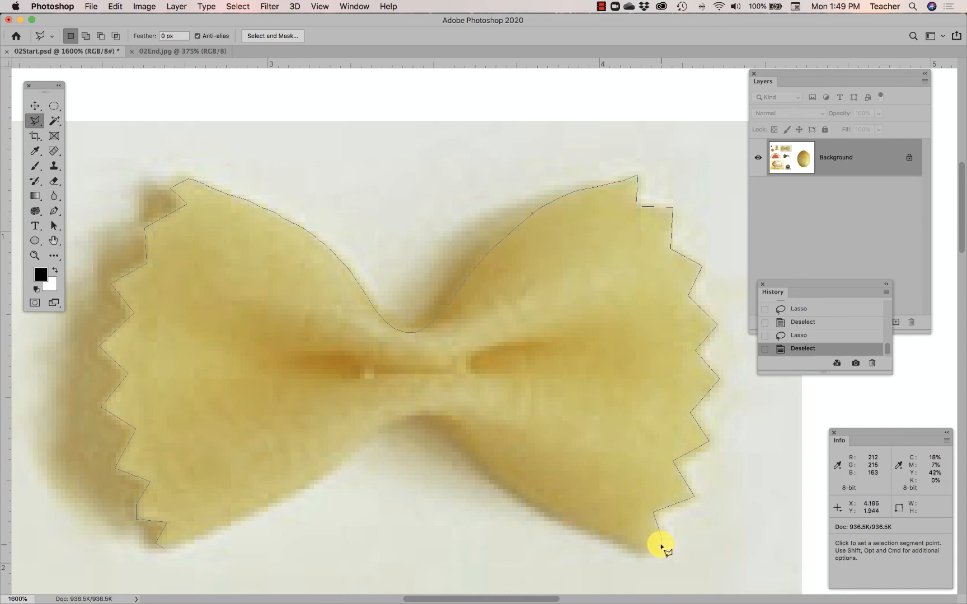
left_click(662, 548)
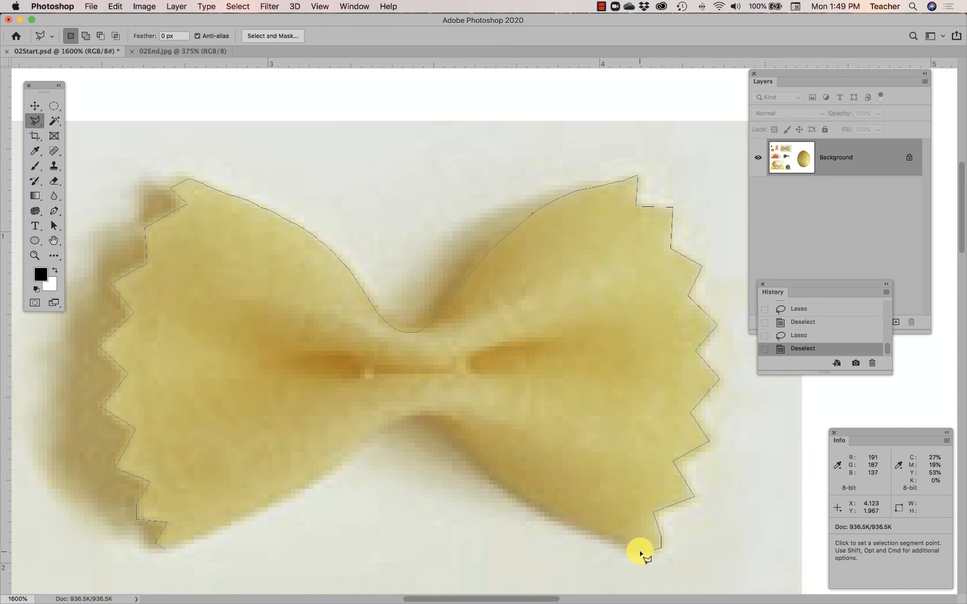
Trace the pasta's lower curve freehand back to the starting point and close the selection, about 1.89 by 1.17 in
left_click(640, 552)
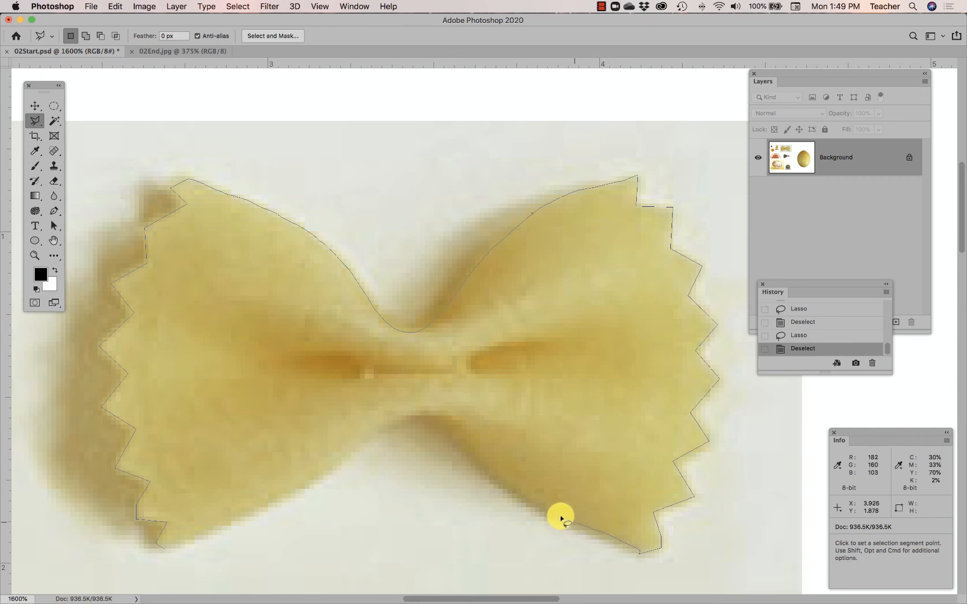
mouse_move(498, 478)
left_mouse_down()
mouse_move(446, 419)
mouse_move(419, 412)
mouse_move(271, 505)
mouse_move(161, 551)
left_mouse_up()
left_click(164, 550)
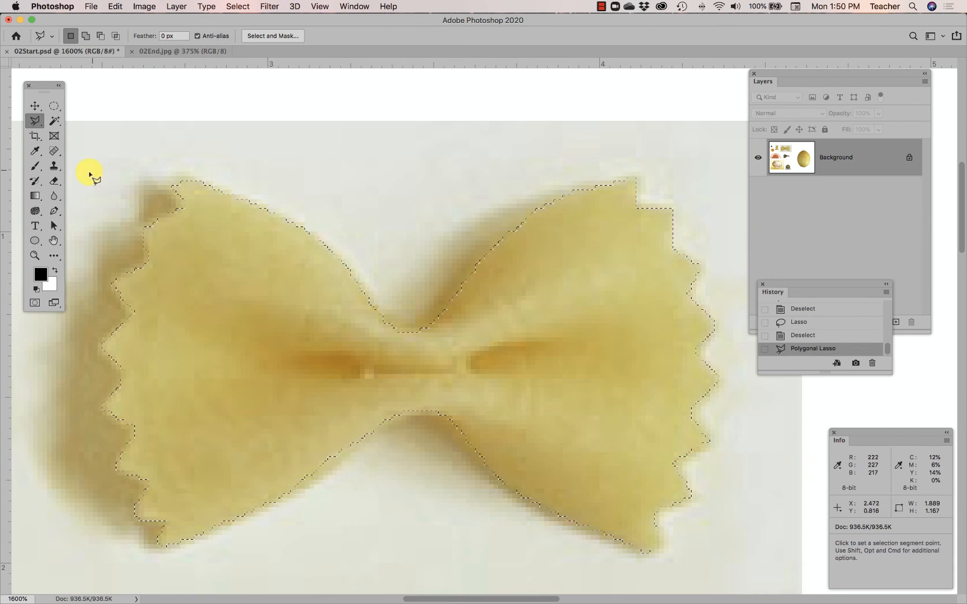
Refine the selection with the Lasso, adding missed slivers along the pasta's lower curve and subtracting excess at its lower-right corner
left_click(36, 123)
left_click(62, 119)
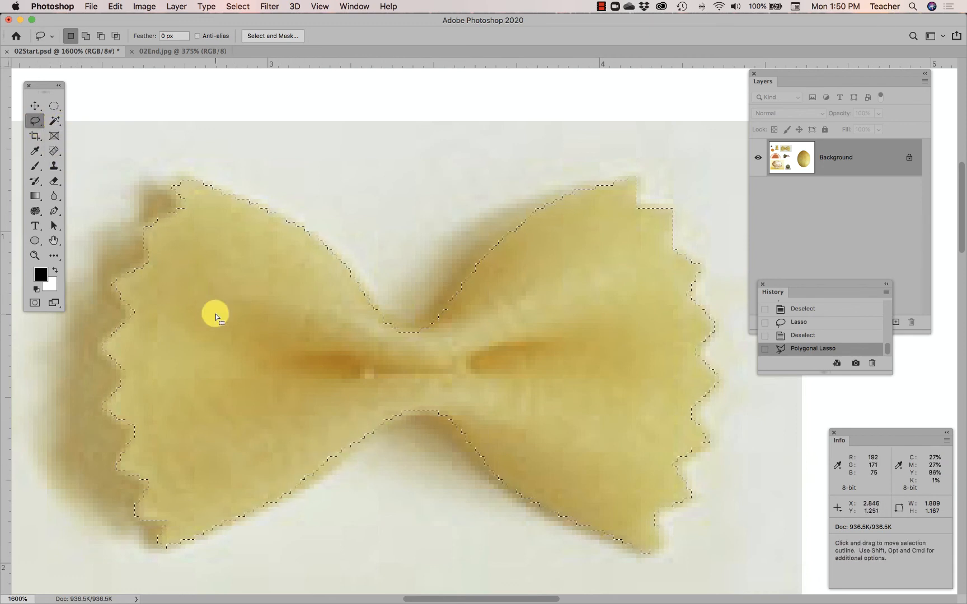
key("shift")
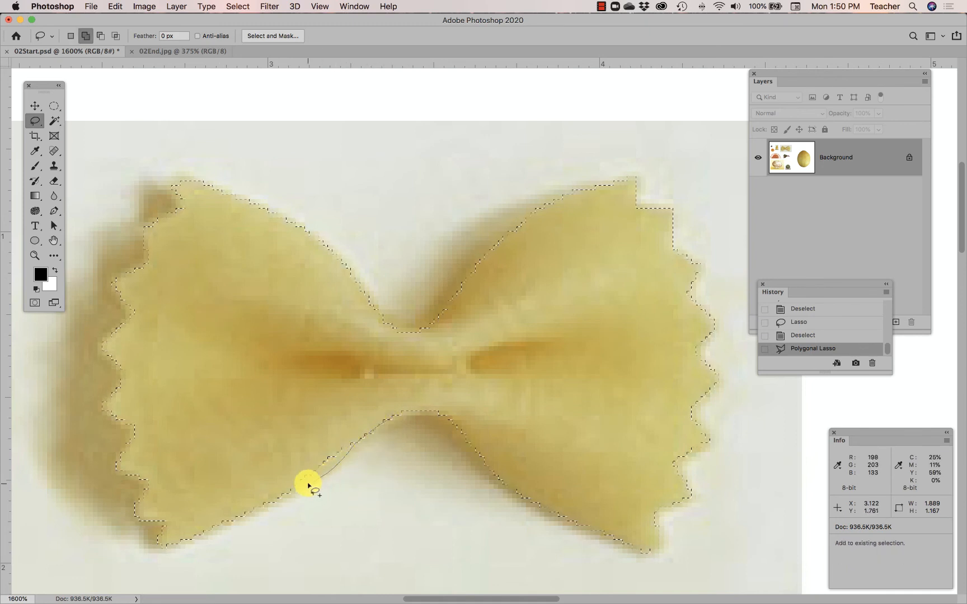
left_click_drag(392, 410, 406, 416)
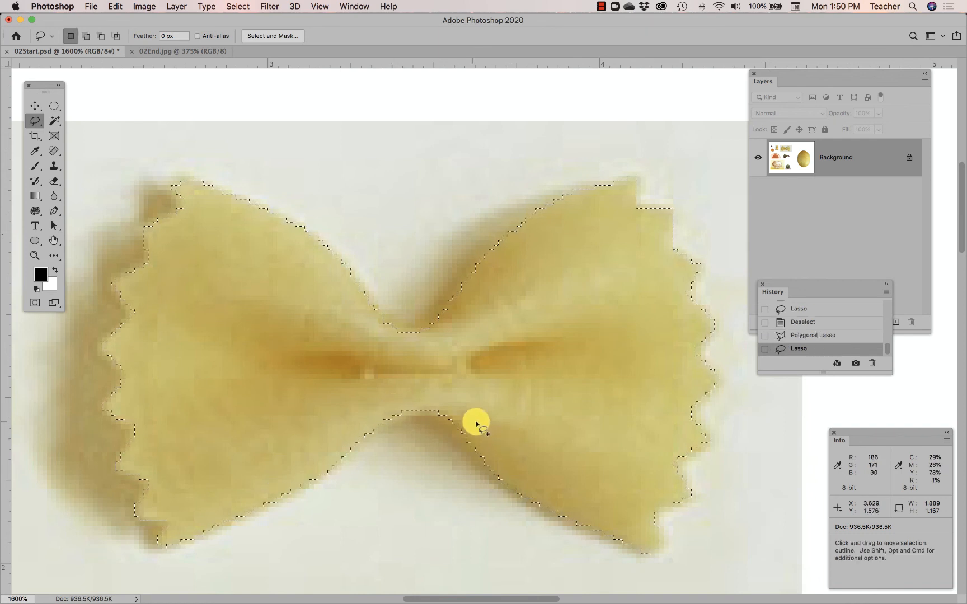
key("shift")
mouse_move(471, 451)
left_mouse_down()
mouse_move(512, 460)
mouse_move(471, 403)
mouse_move(430, 413)
left_mouse_up()
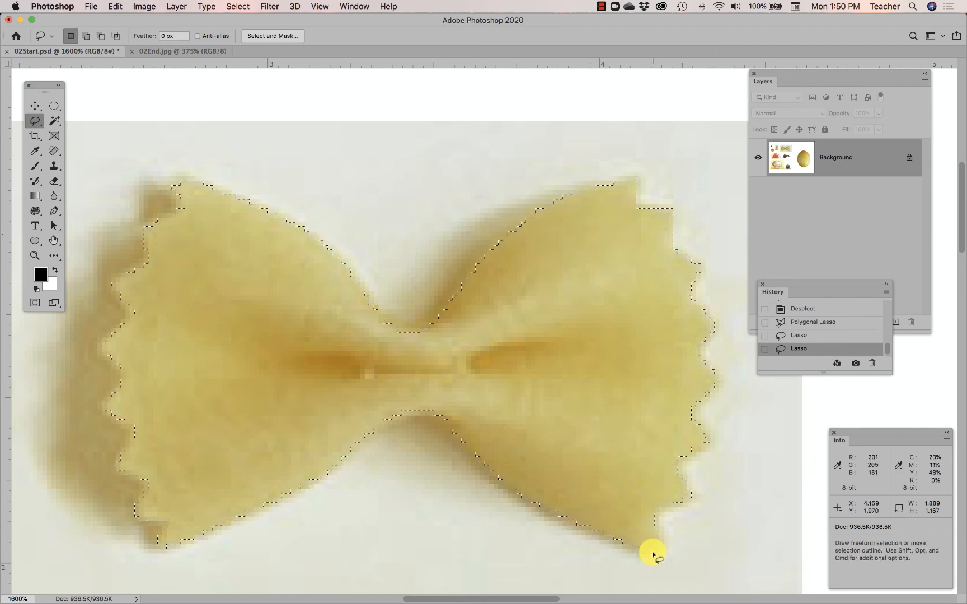
key("alt")
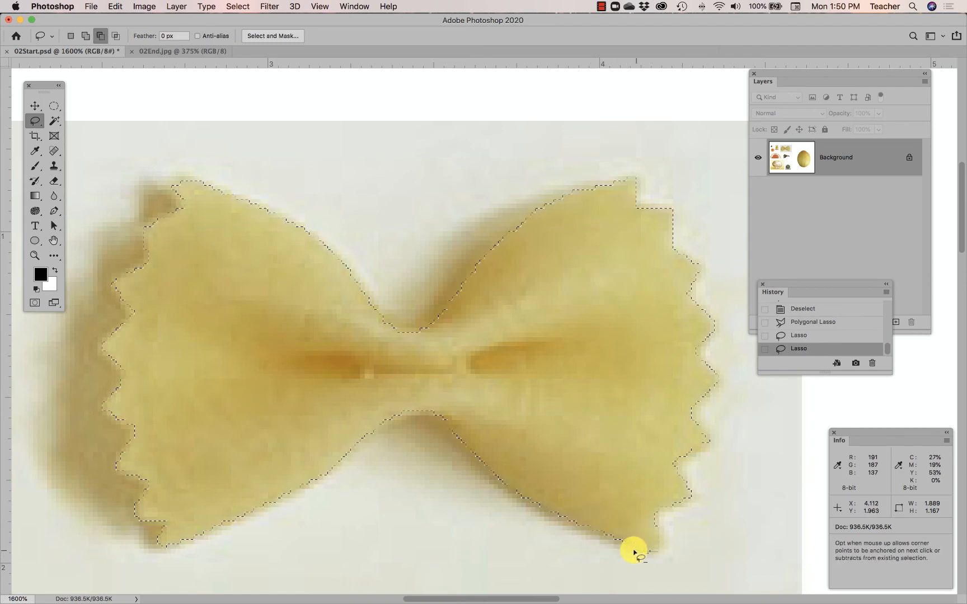
left_click_drag(634, 553, 667, 561)
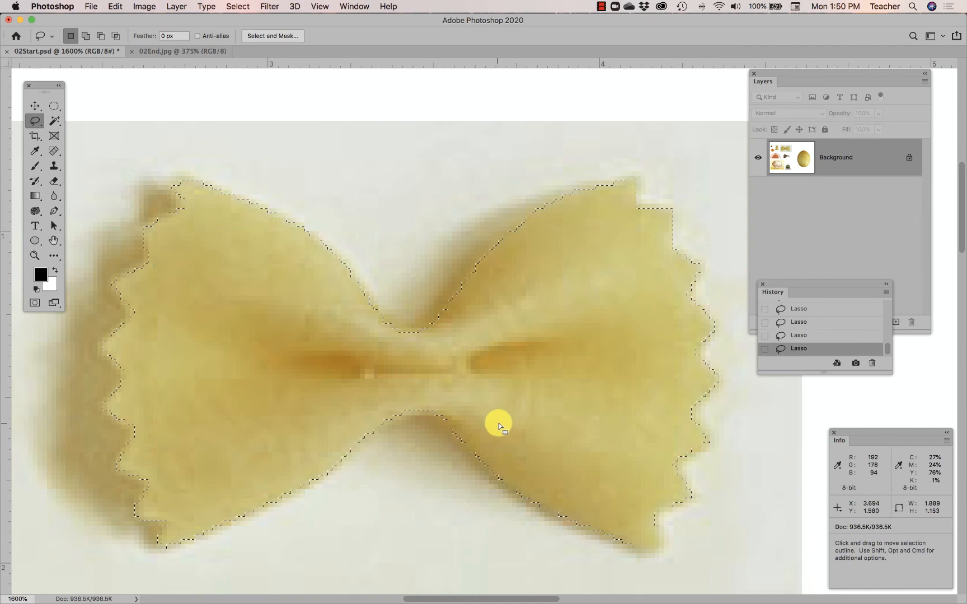
Save the pasta selection in 02Start.psd as a new channel named "bowtie pasta"
scroll(499, 423, "down", 5)
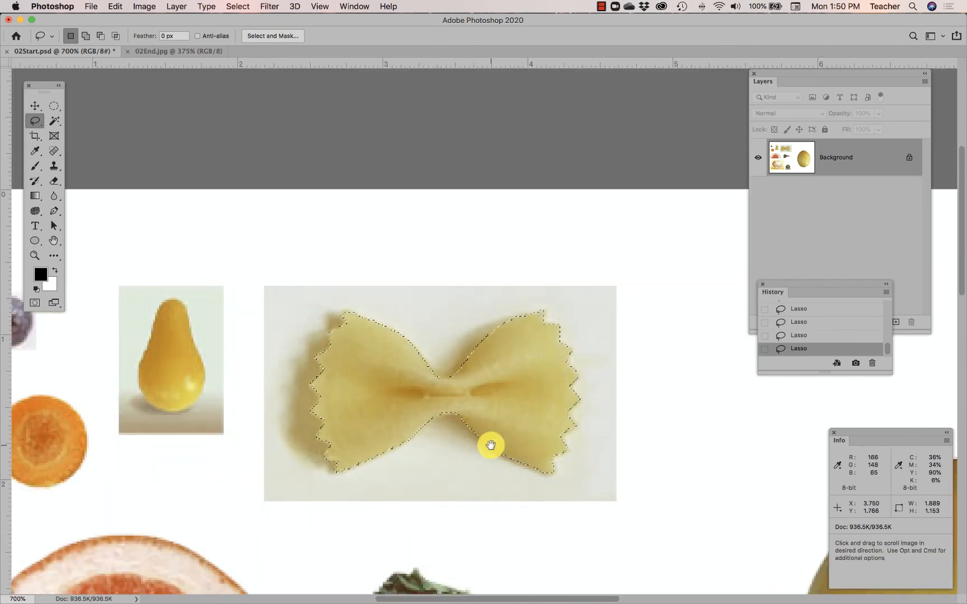
left_click_drag(491, 446, 493, 308)
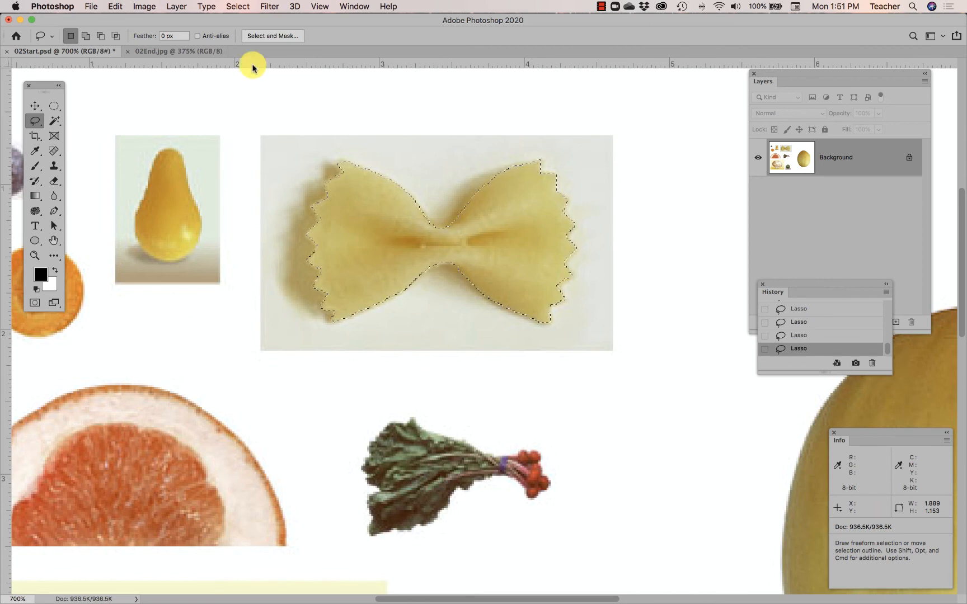
left_click(238, 8)
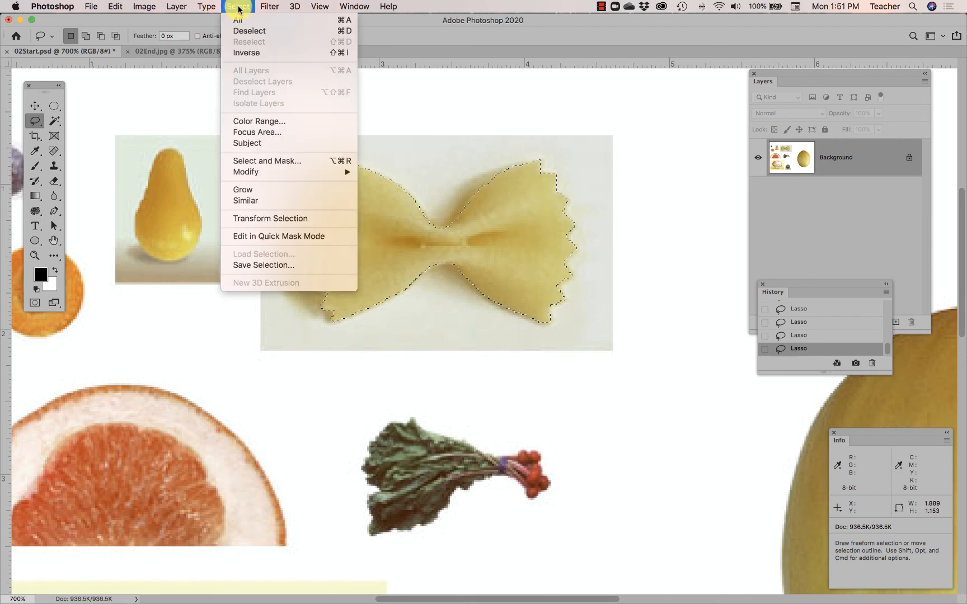
left_click(268, 265)
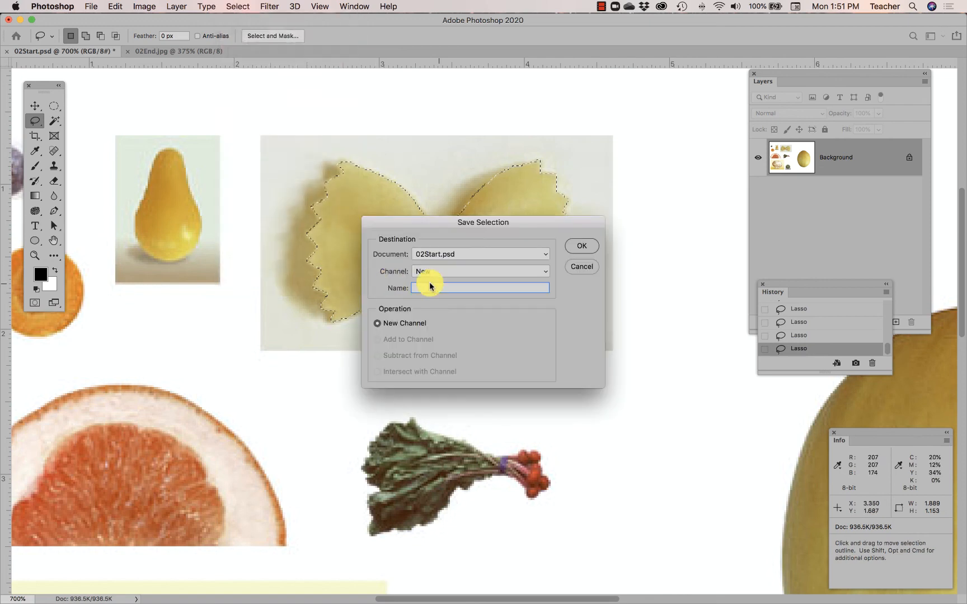
type("bo")
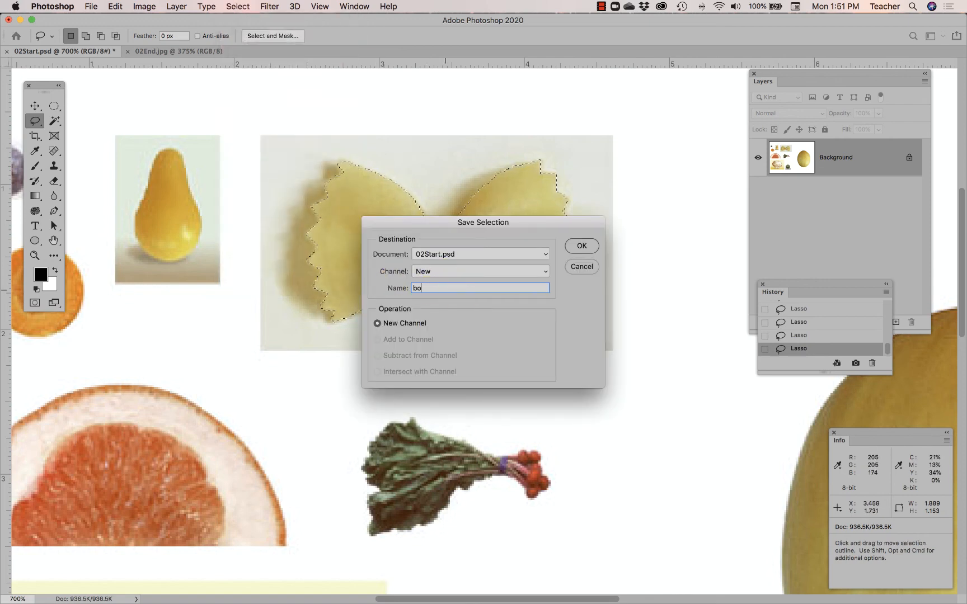
type("wtie pasta")
left_click(581, 245)
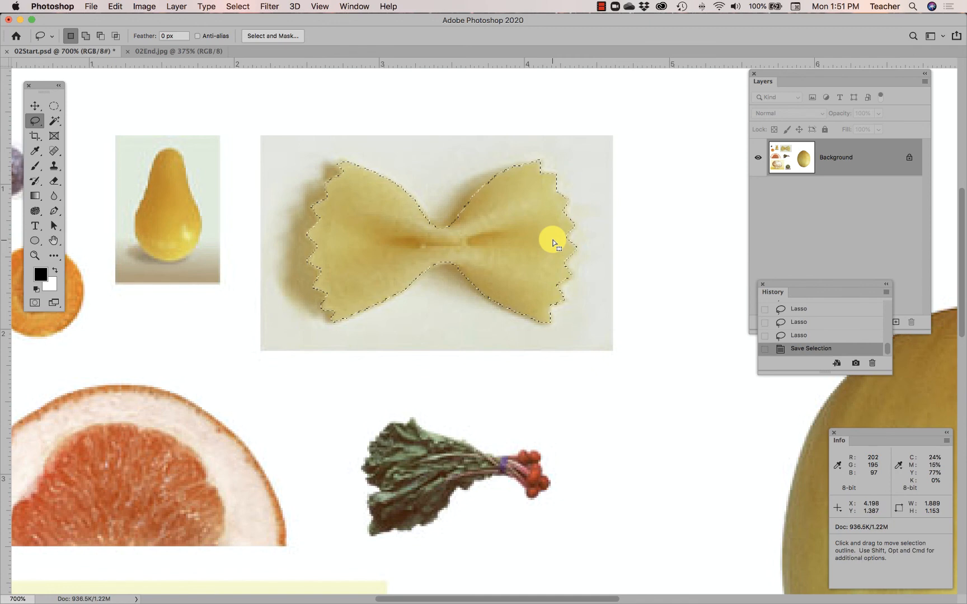
left_click(238, 6)
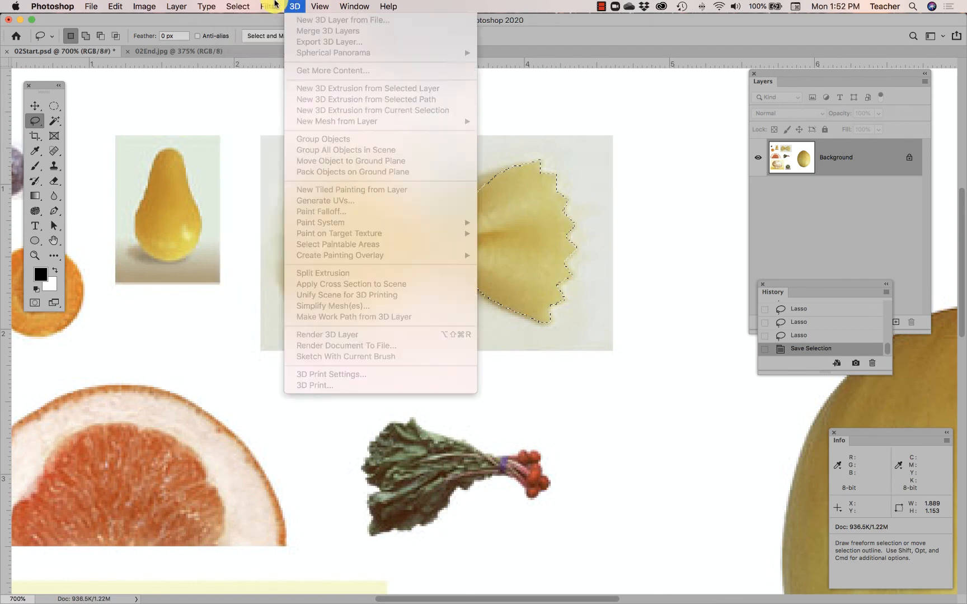
left_click(243, 6)
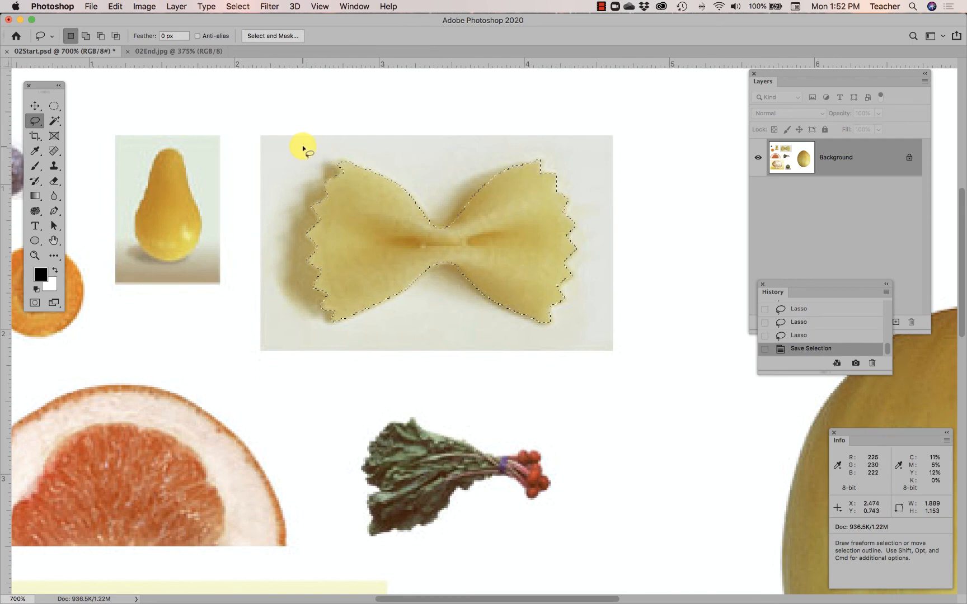
Try the Magic Wand at tolerance 5 on several spots of the radish leaves and on the grapefruit's pale rind
left_click(55, 121)
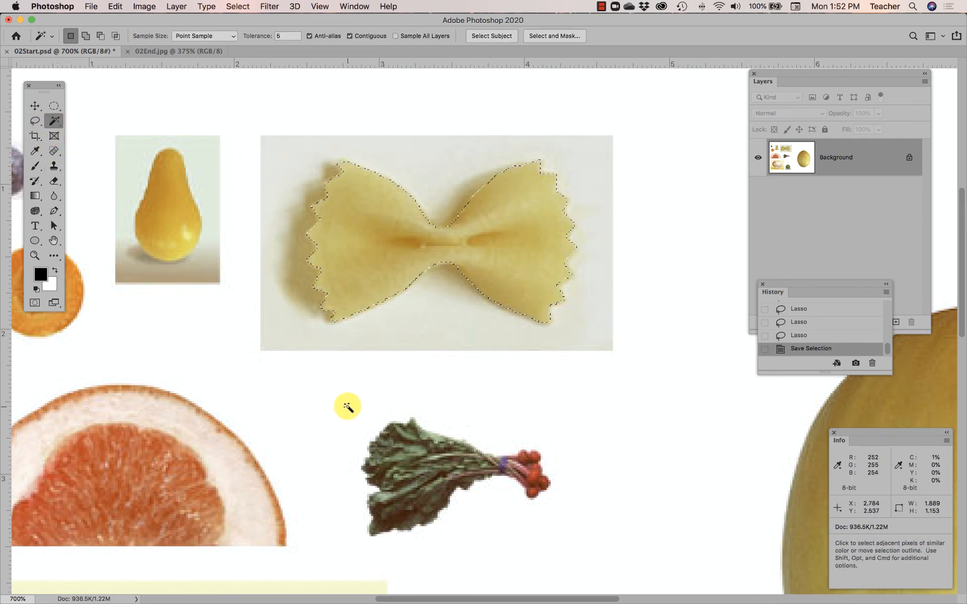
scroll(551, 475, "down", 10)
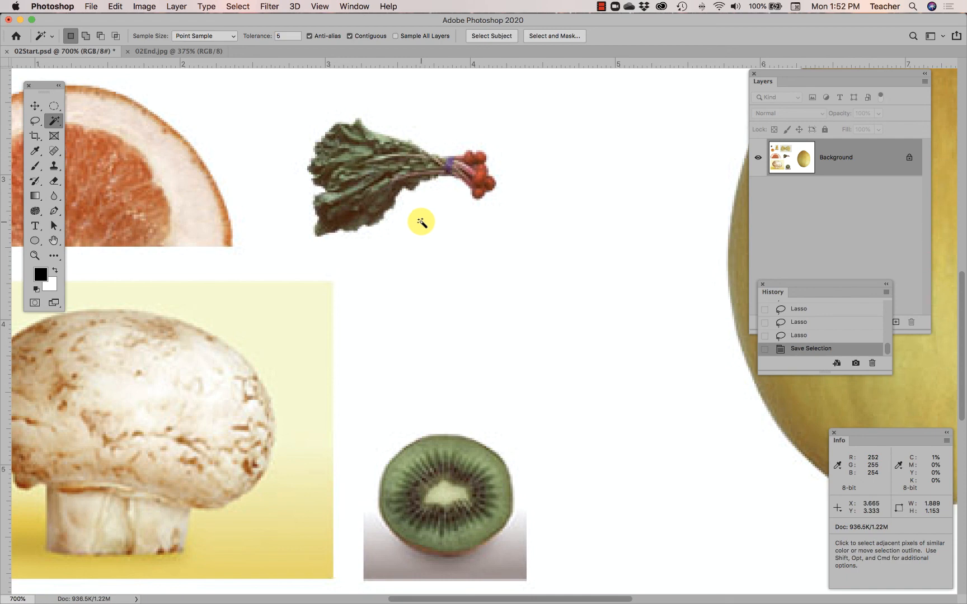
left_click(359, 163)
left_click(340, 159)
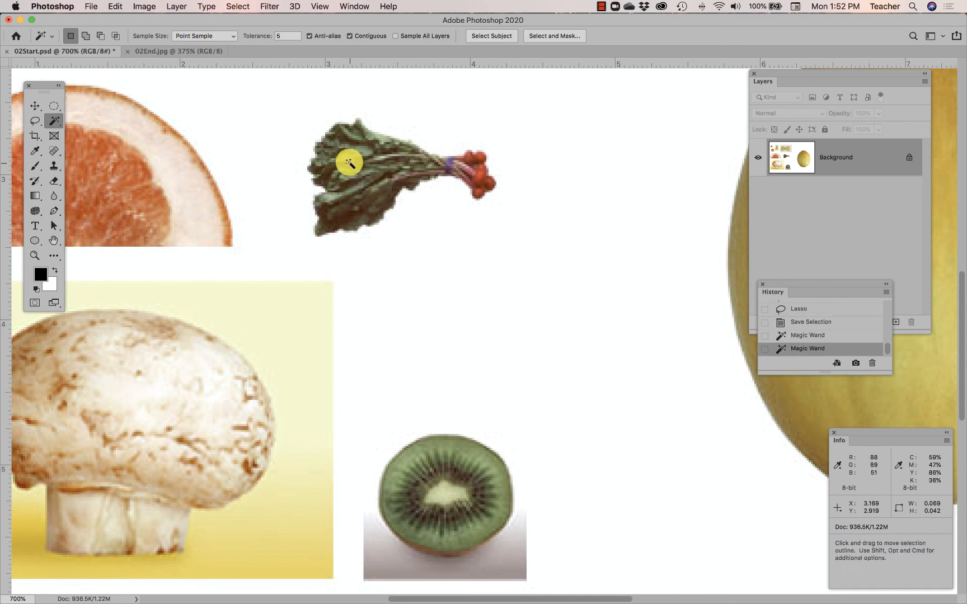
left_click(362, 187)
left_click(342, 202)
left_click(348, 202)
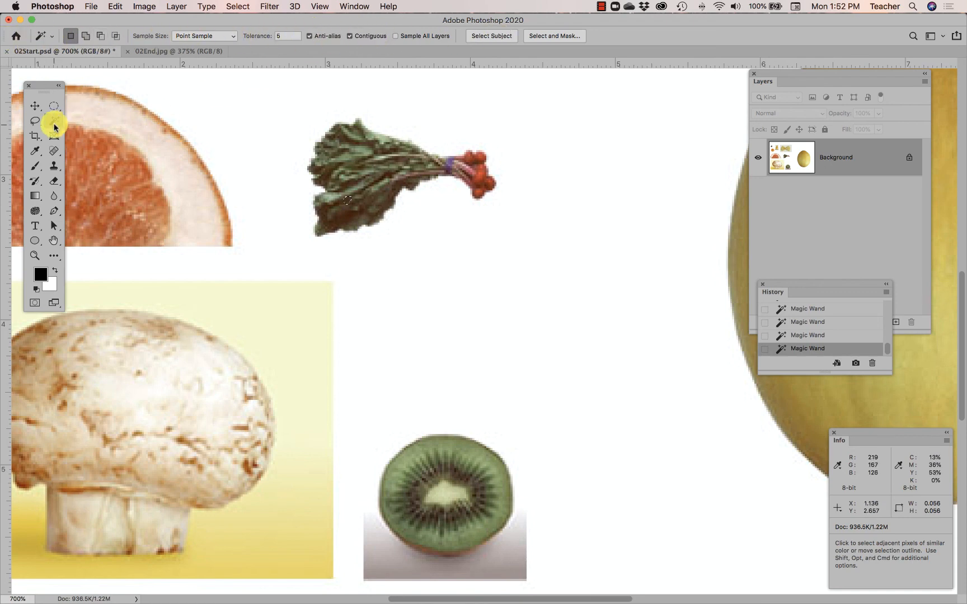
left_click(174, 159)
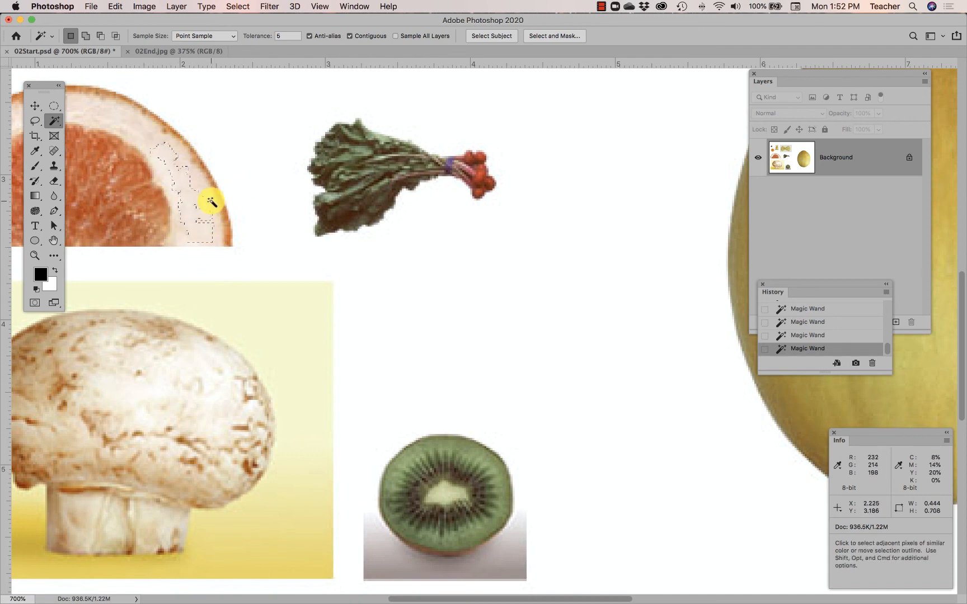
Set the Magic Wand tolerance to 35 and clear the selection on the grapefruit's rind
left_click(282, 37)
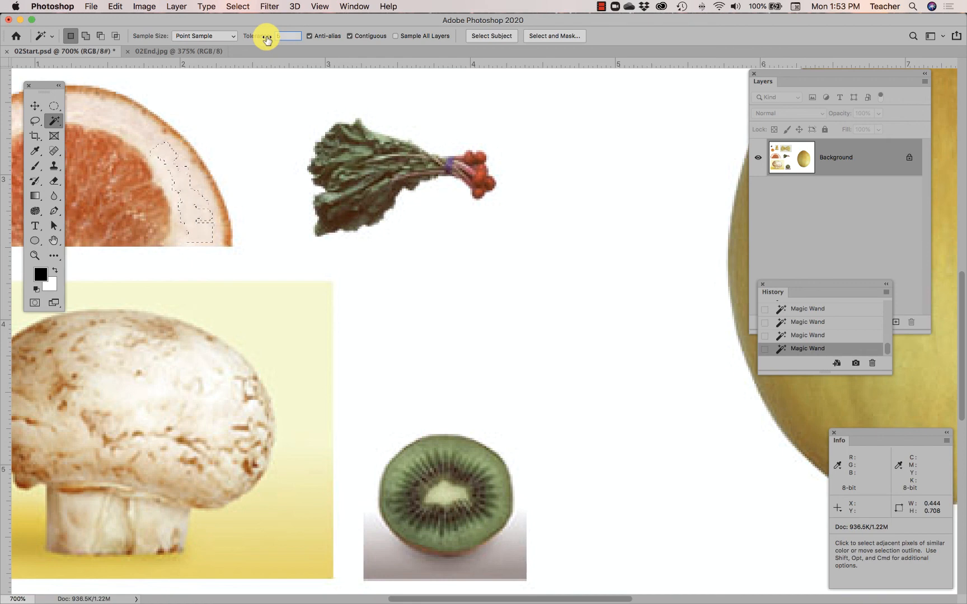
type("5")
left_click(188, 186)
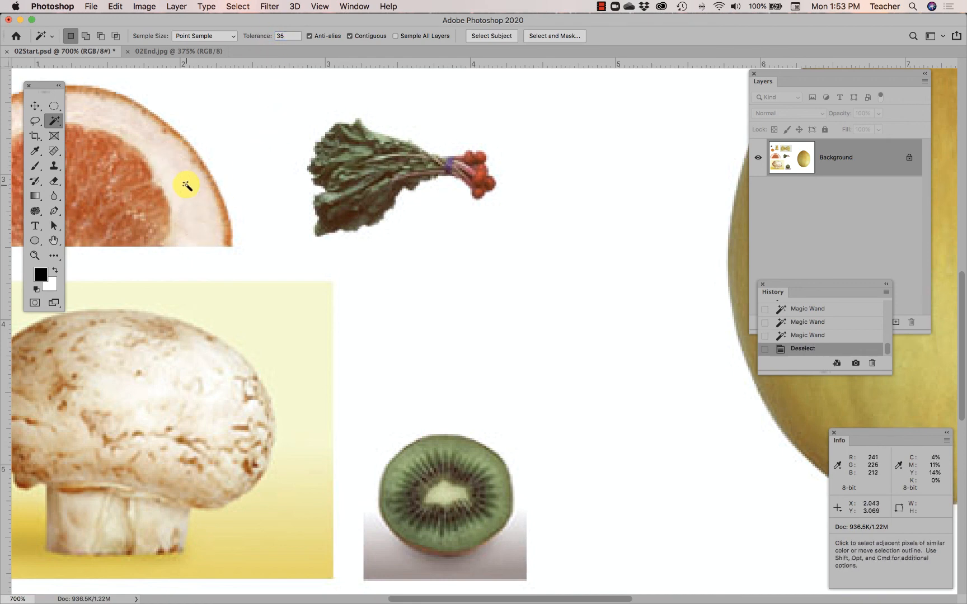
Try the Magic Wand at tolerance 35 on the grapefruit's pale rind and on the radish leaves
left_click(183, 178)
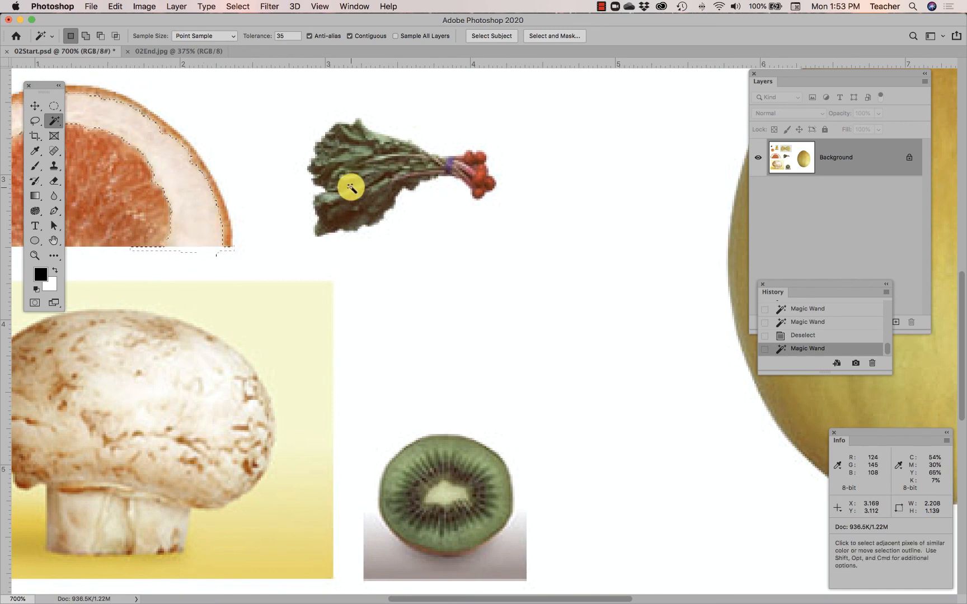
left_click(361, 167)
left_click(349, 209)
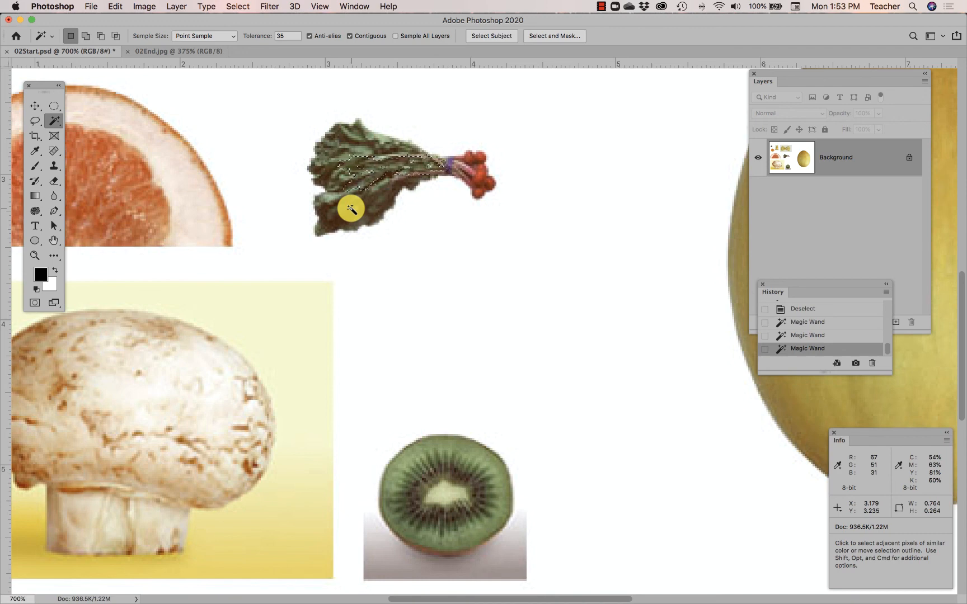
Add further areas of the radish leaves and stems to the Magic Wand selection
key("shift")
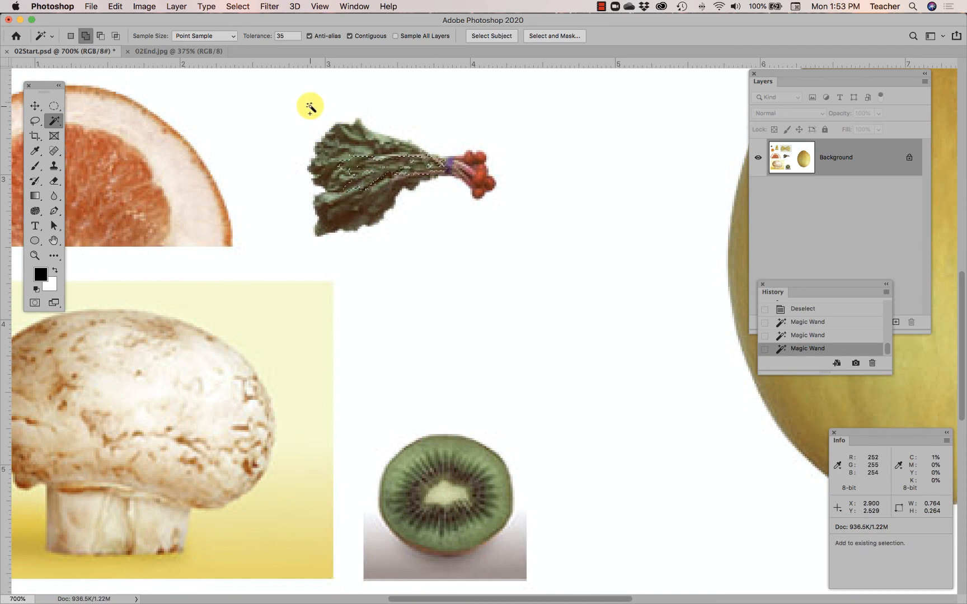
left_click(352, 151, "shift")
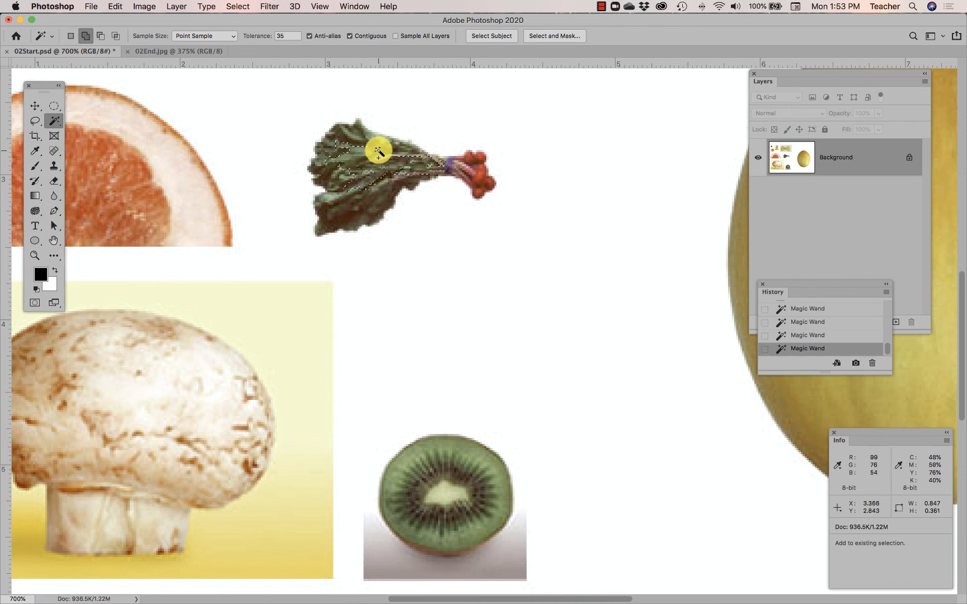
left_click(385, 163, "shift")
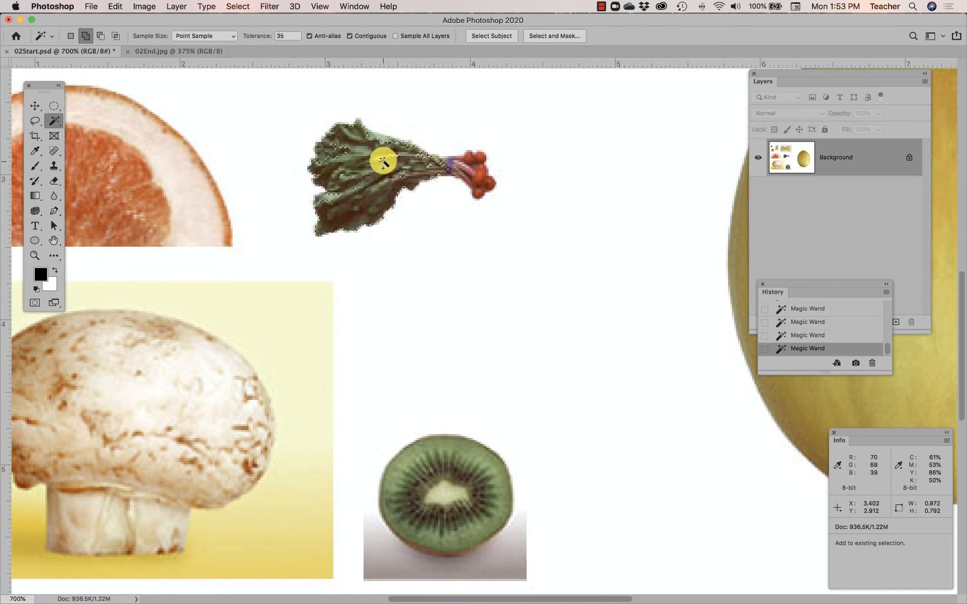
left_click(337, 155, "shift")
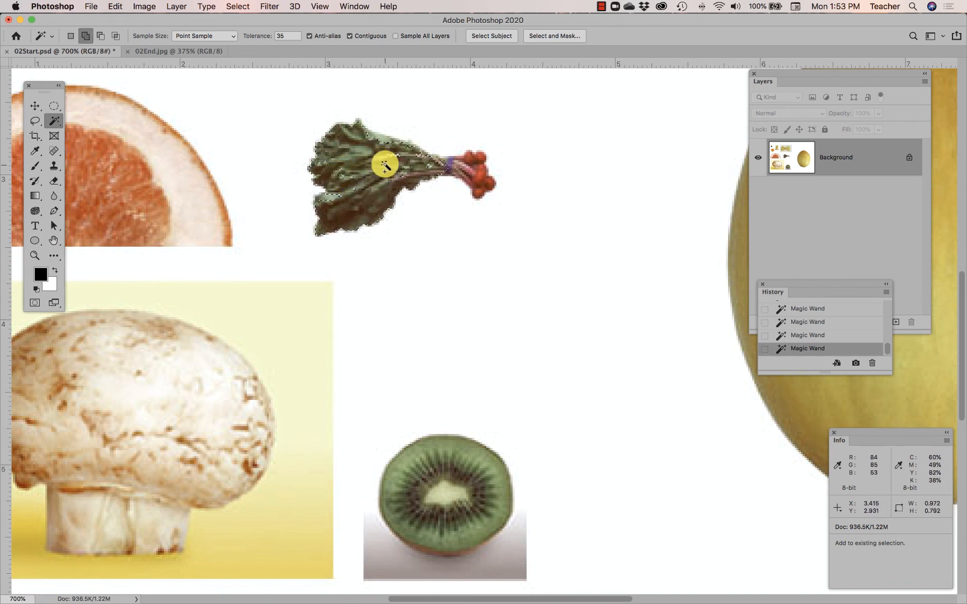
left_click(443, 162, "shift")
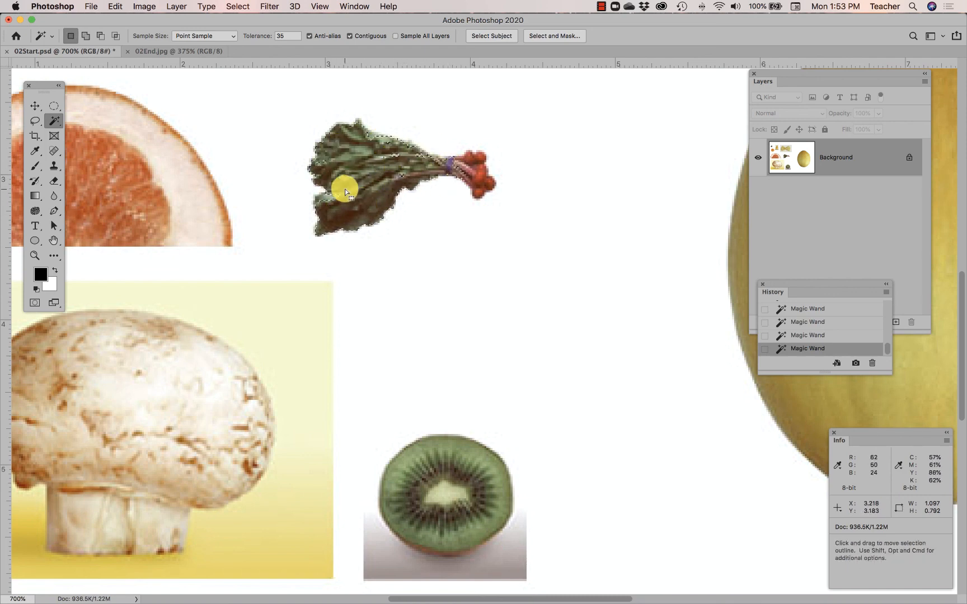
Set the Magic Wand tolerance to 80, clear the selection, and reselect the radish leaves, adding the red radishes and stems
left_click(290, 36)
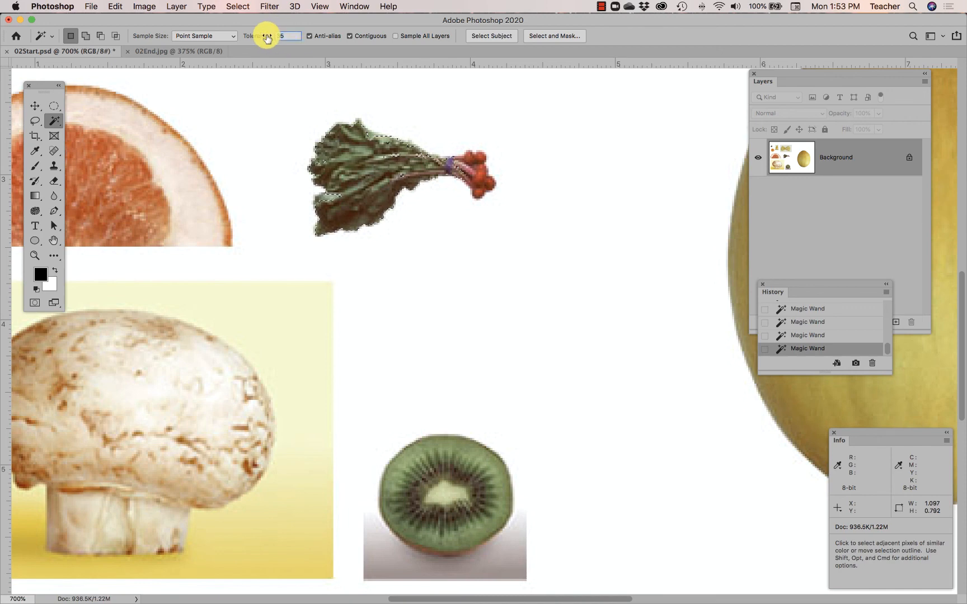
type("80")
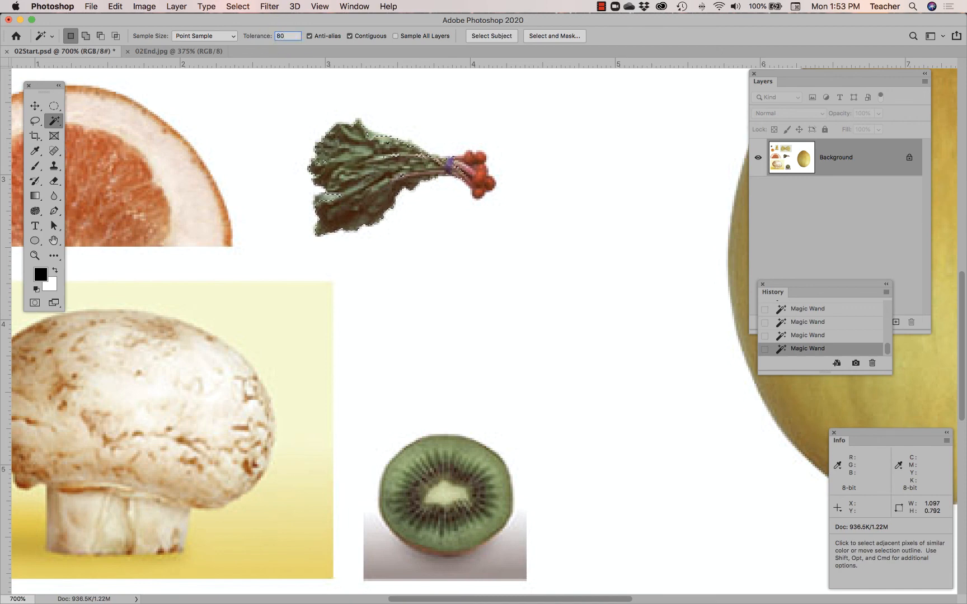
key("super+d")
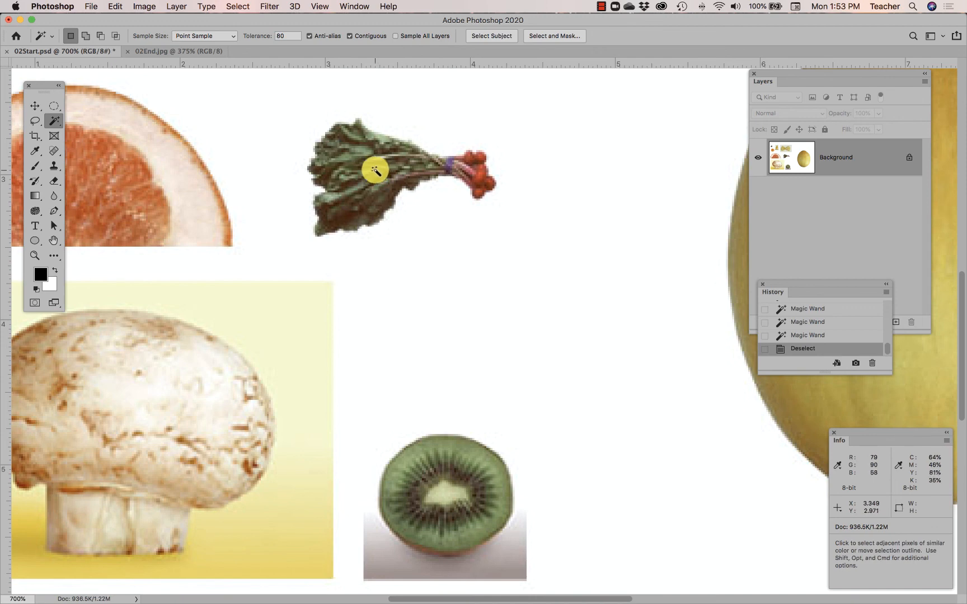
left_click(364, 164)
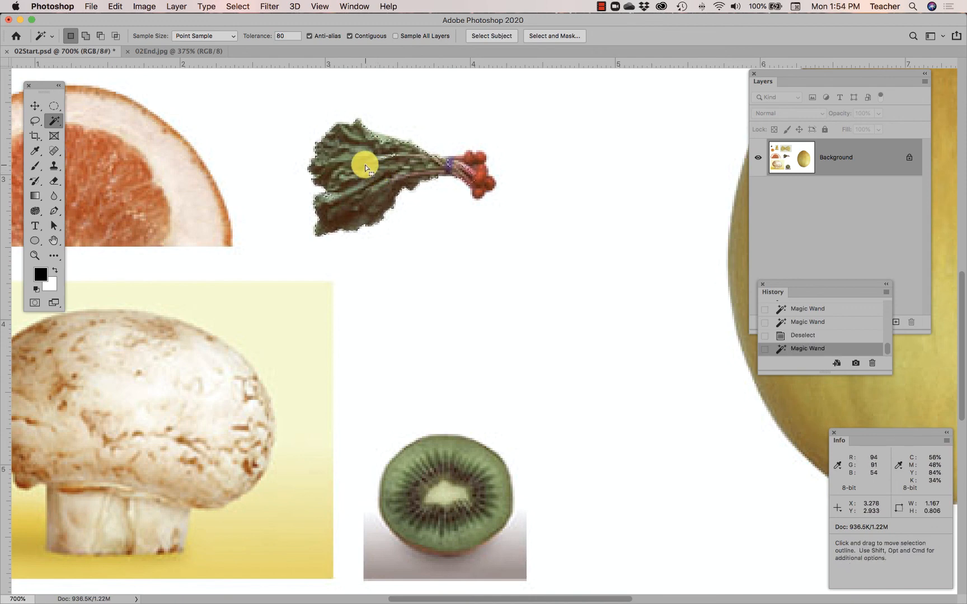
left_click(477, 169)
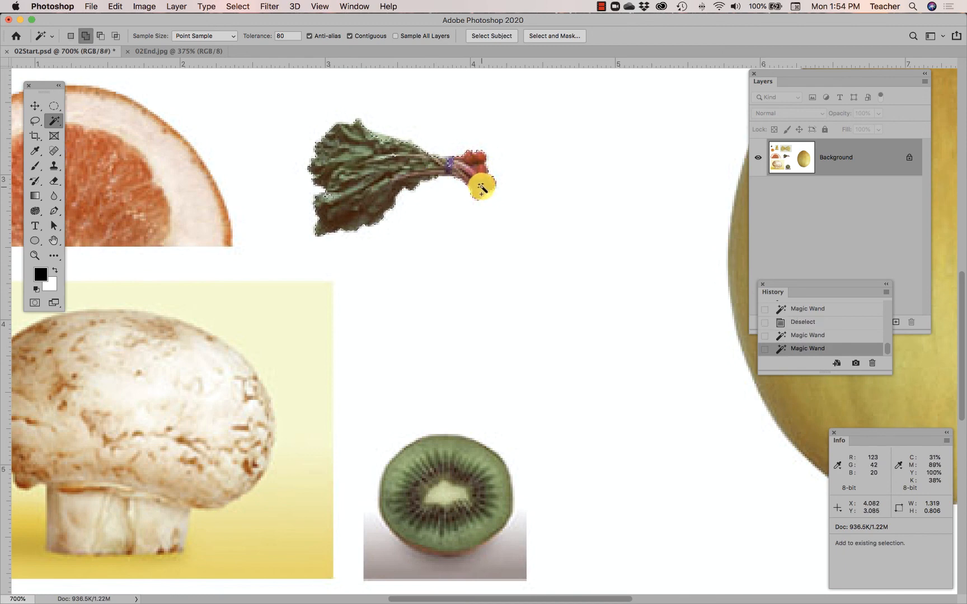
left_click(442, 165)
left_click(400, 166)
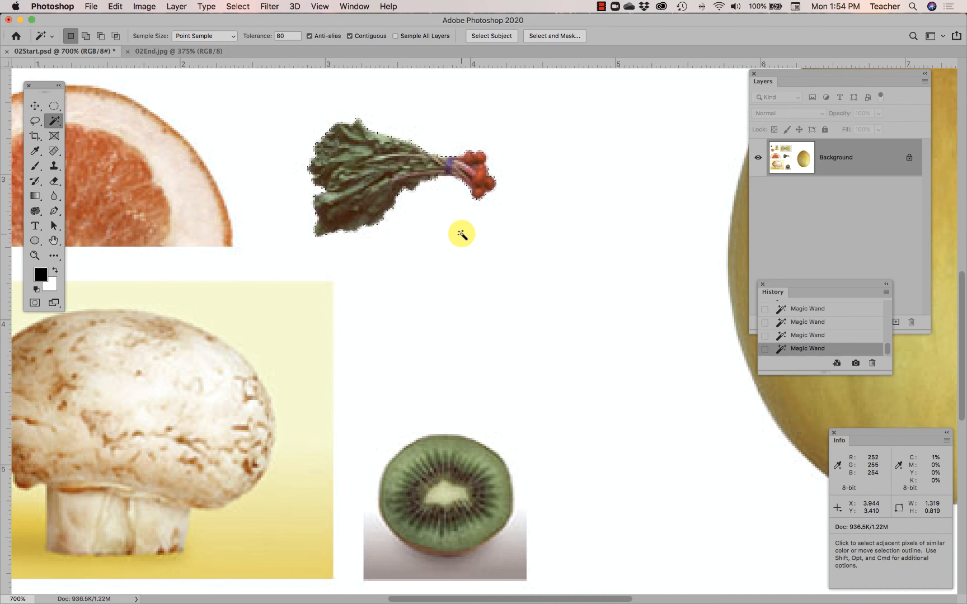
Frame the radish bunch with a Rectangular Marquee about 1.96 by 1.11, and subtract the surrounding white with the Magic Wand
left_click(54, 107)
left_click(118, 105)
left_click_drag(274, 101, 553, 258)
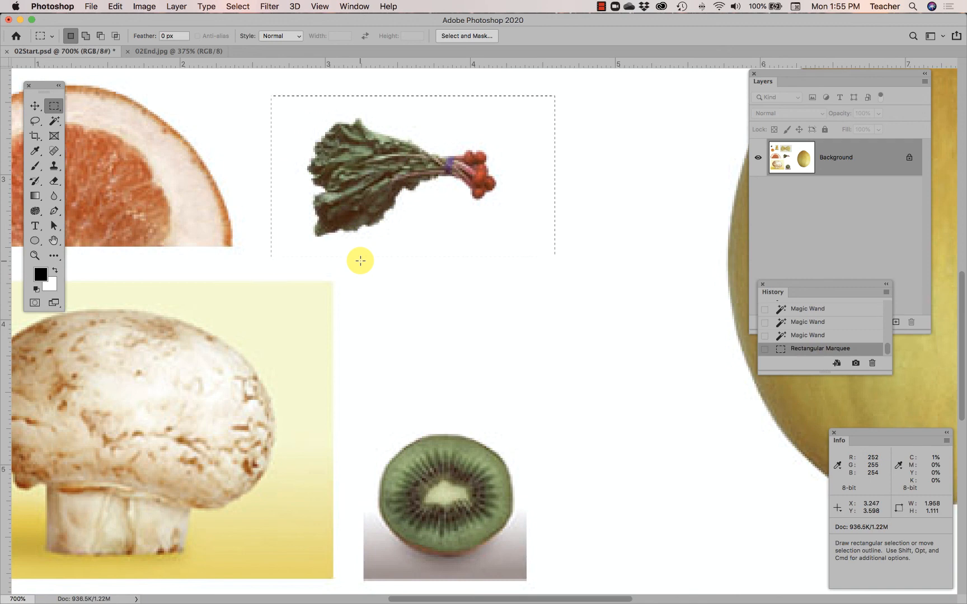
left_click(54, 122)
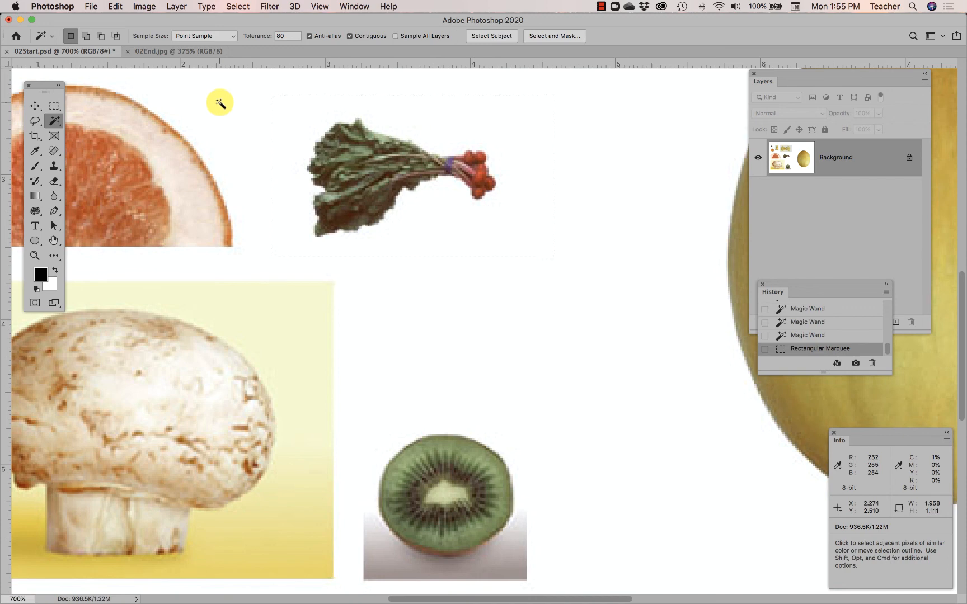
key("alt")
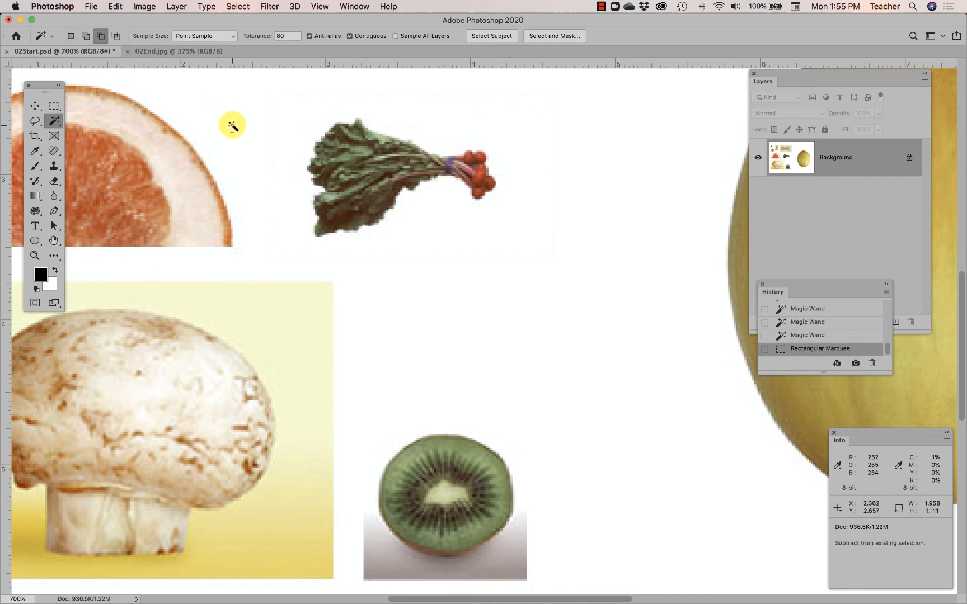
left_click(294, 132, "alt")
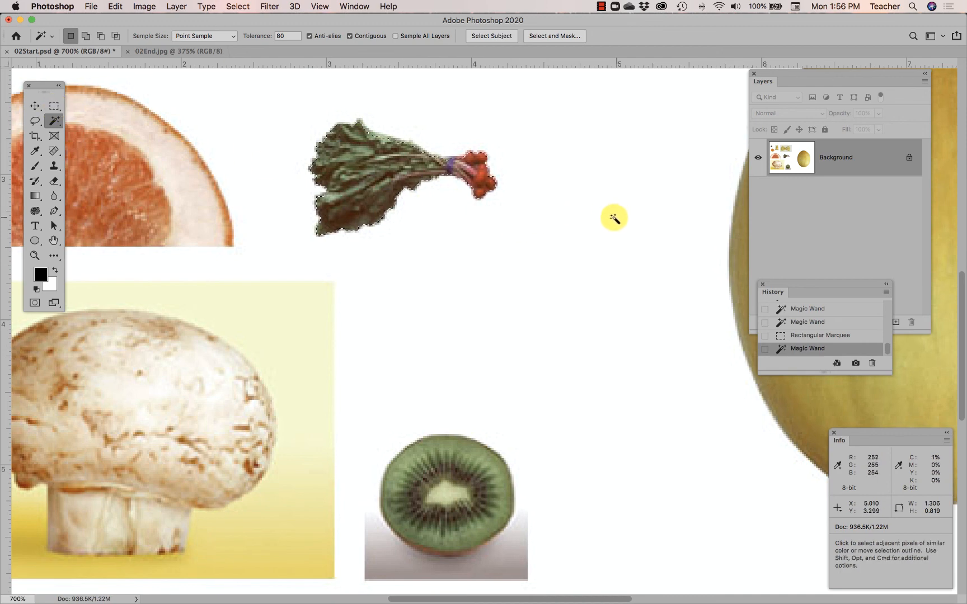
Try framing the grapefruit loosely with a Rectangular Marquee about 2.53 by 1.39 and subtracting the white background with the Magic Wand
scroll(610, 219, "left", 3)
scroll(605, 220, "left", 5)
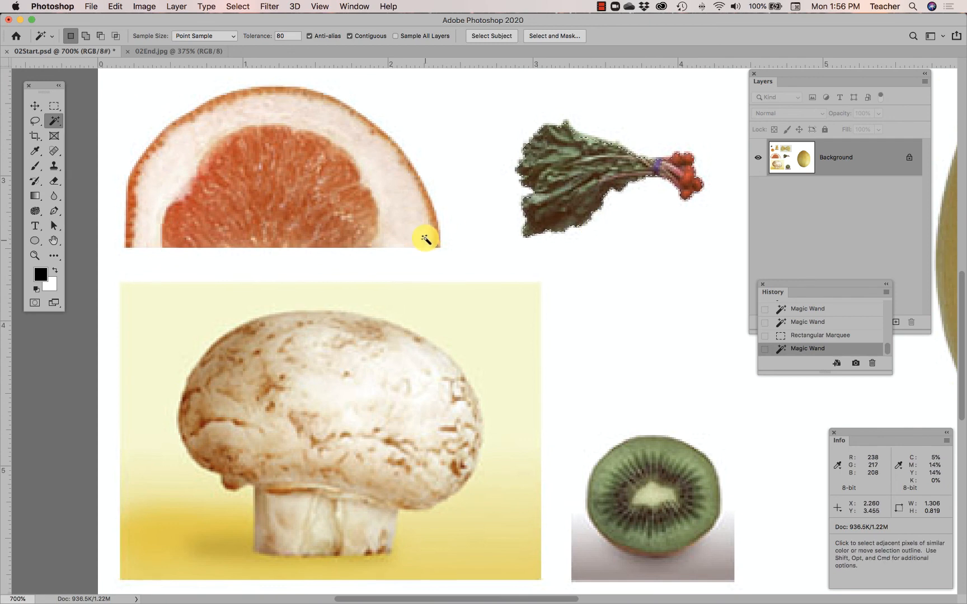
left_click(54, 106)
mouse_move(108, 81)
left_mouse_down()
mouse_move(134, 114)
mouse_move(474, 282)
left_mouse_up()
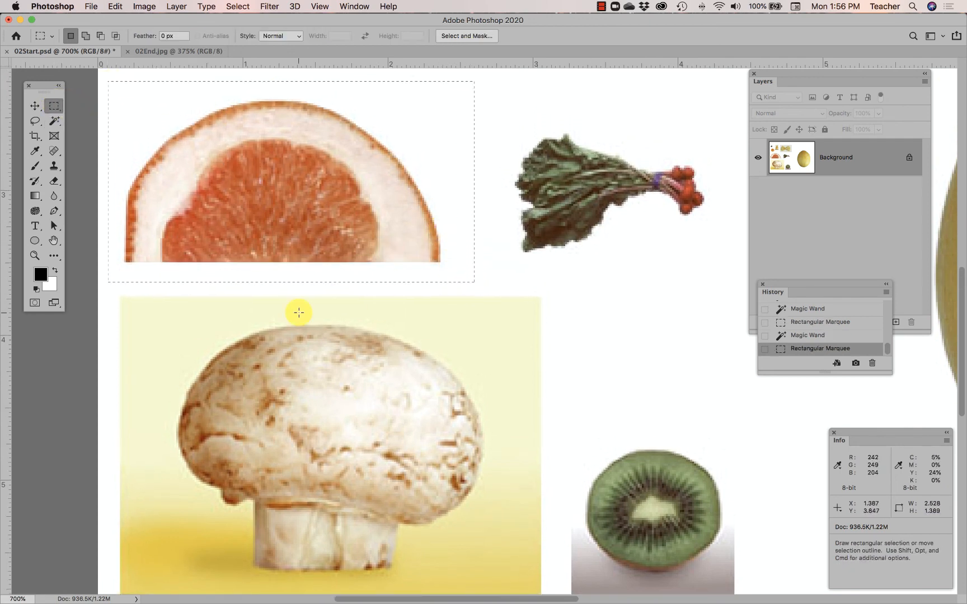
left_click(54, 121)
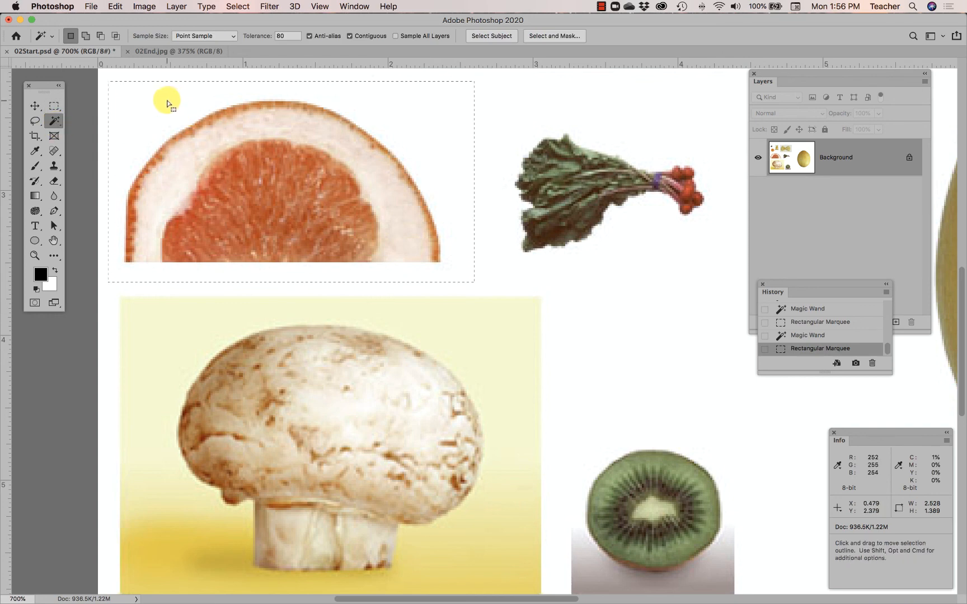
key("alt")
left_click(163, 110, "alt")
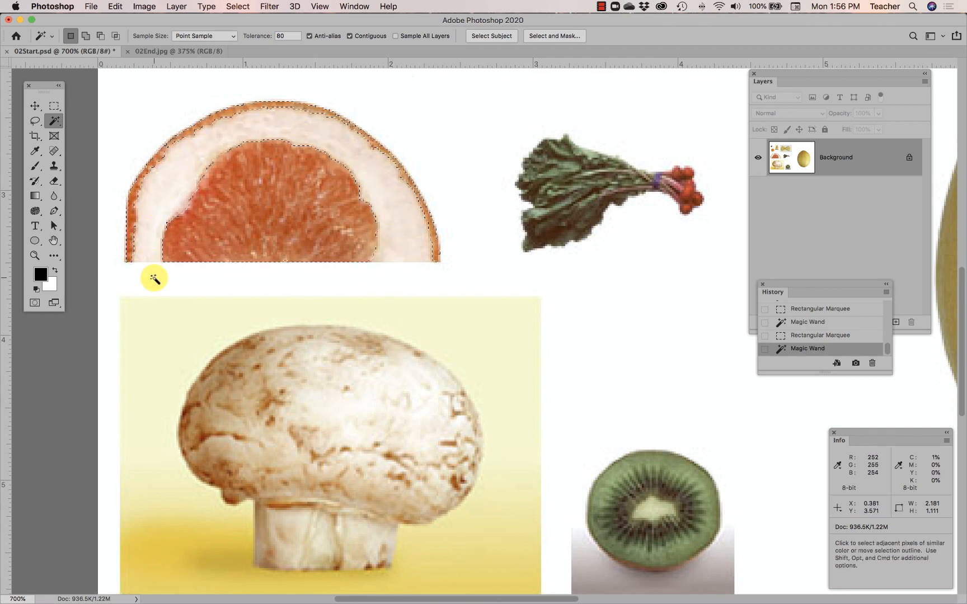
Reselect the grapefruit with a Rectangular Marquee about 2.57 by 1.24, aligned to its flat bottom edge, and subtract the white background using the Magic Wand
left_click(282, 37)
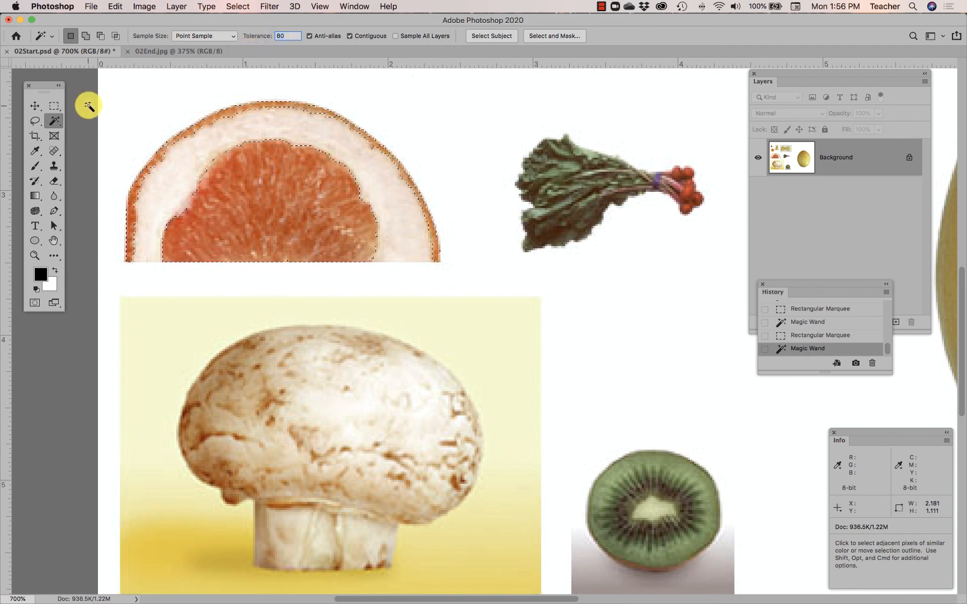
left_click(55, 107)
left_click(144, 108)
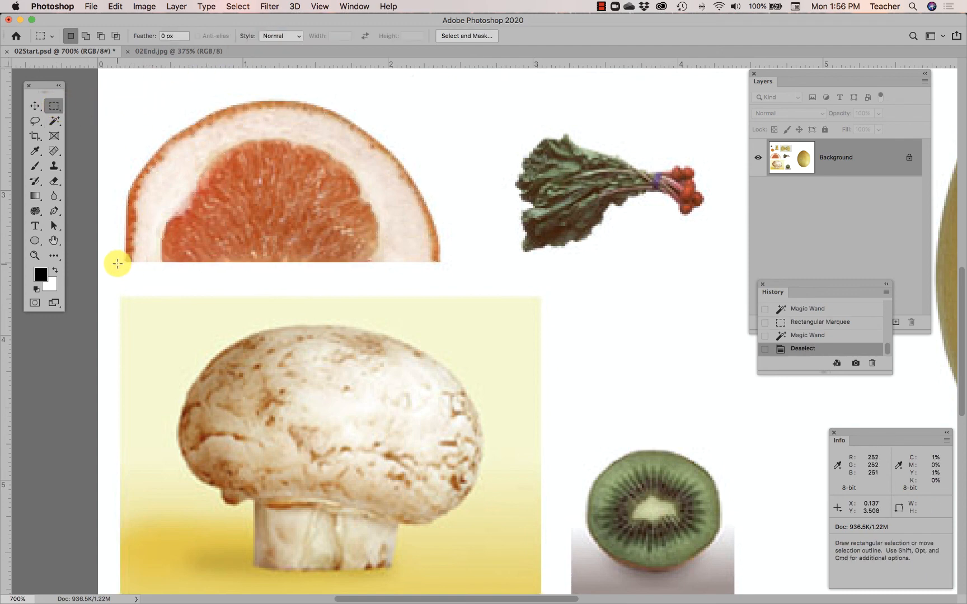
left_click_drag(115, 261, 486, 85)
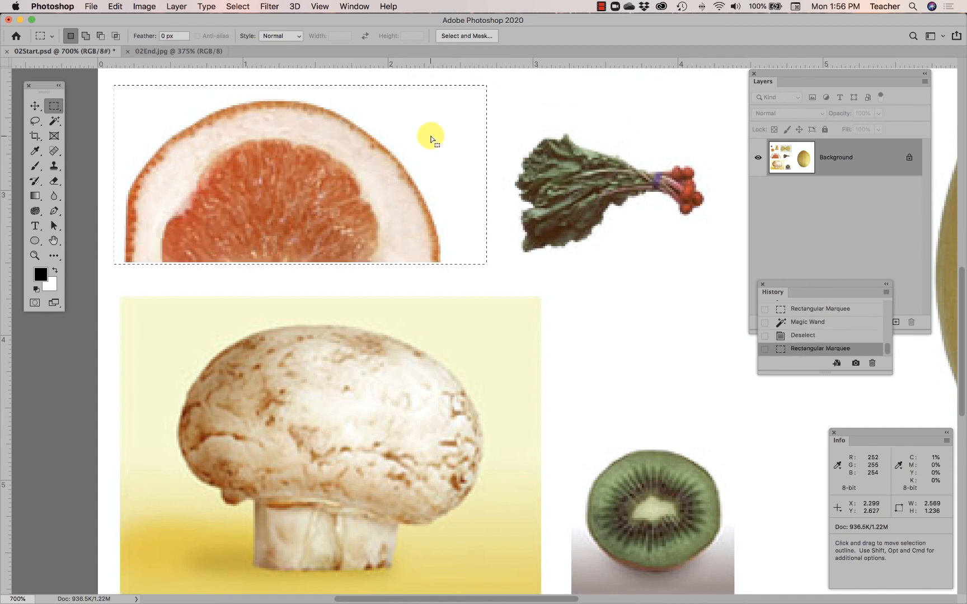
left_click_drag(429, 135, 430, 133)
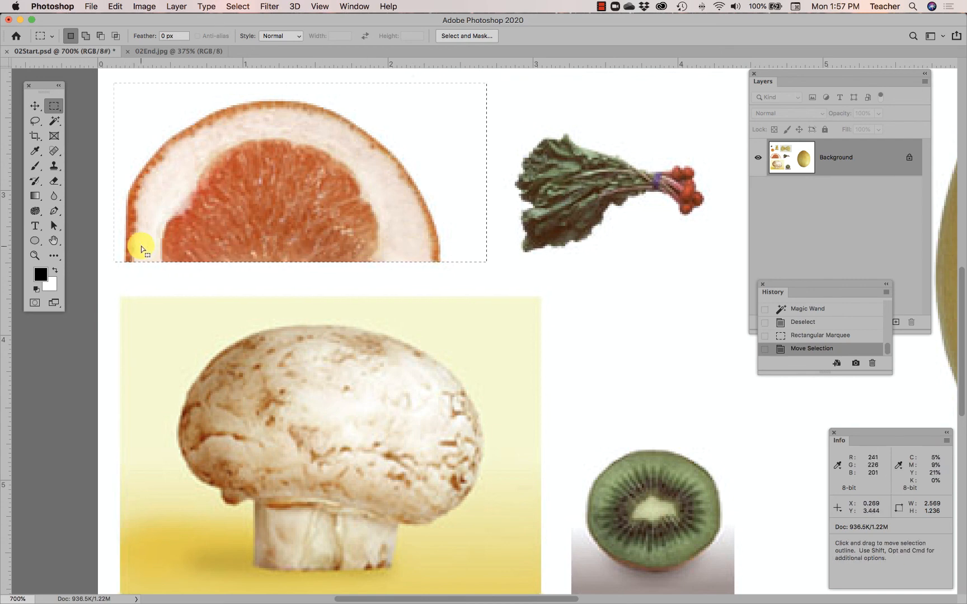
left_click(53, 122)
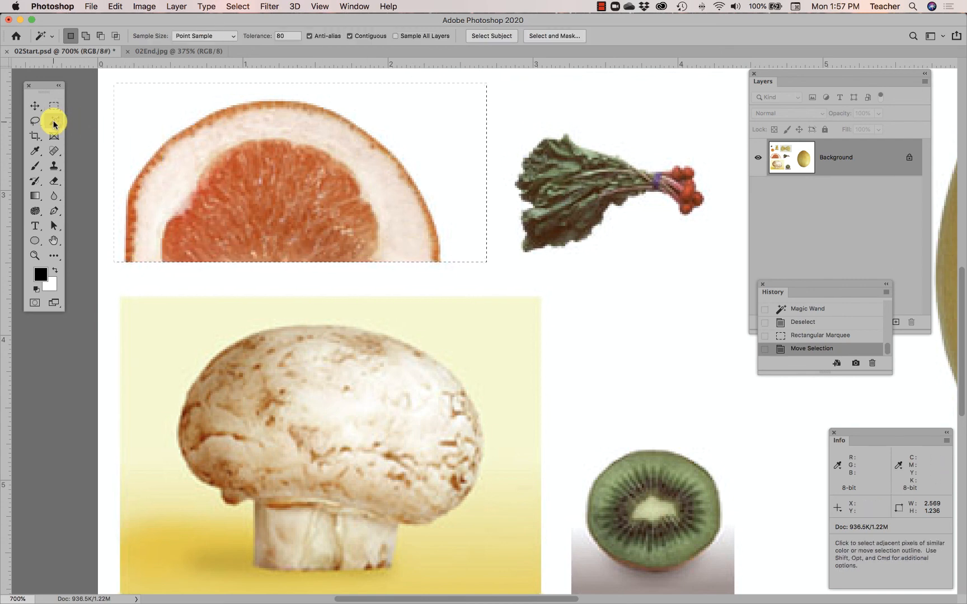
left_click(140, 118, "alt")
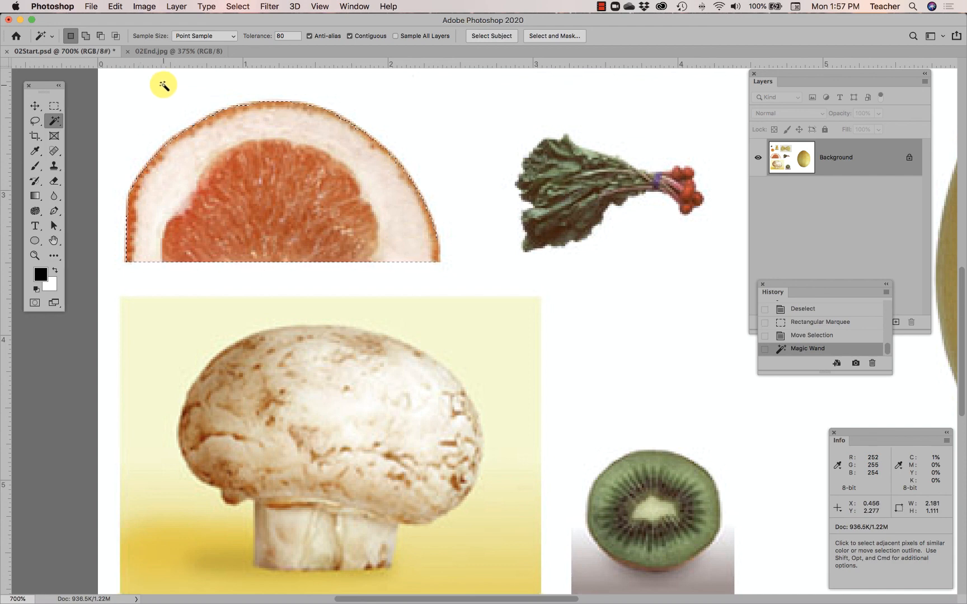
View the finished food face in 02End.jpg and return to 02Start.psd
left_click(172, 54)
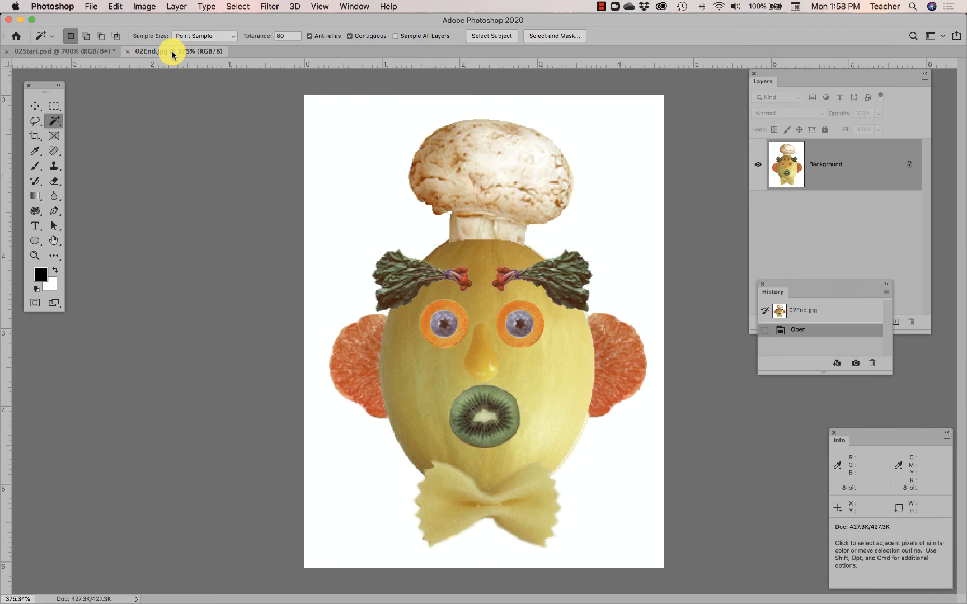
left_click(84, 51)
left_click(600, 7)
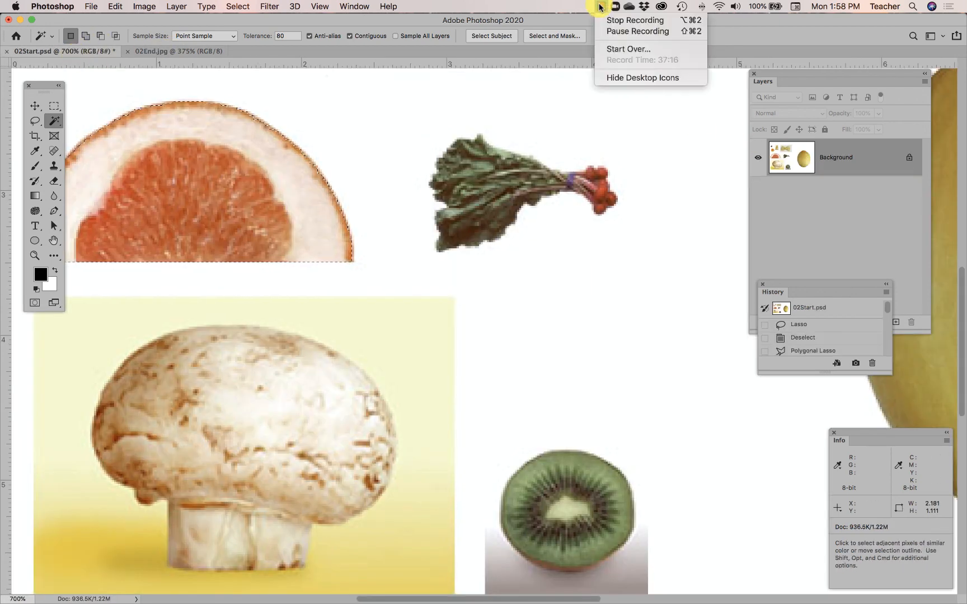